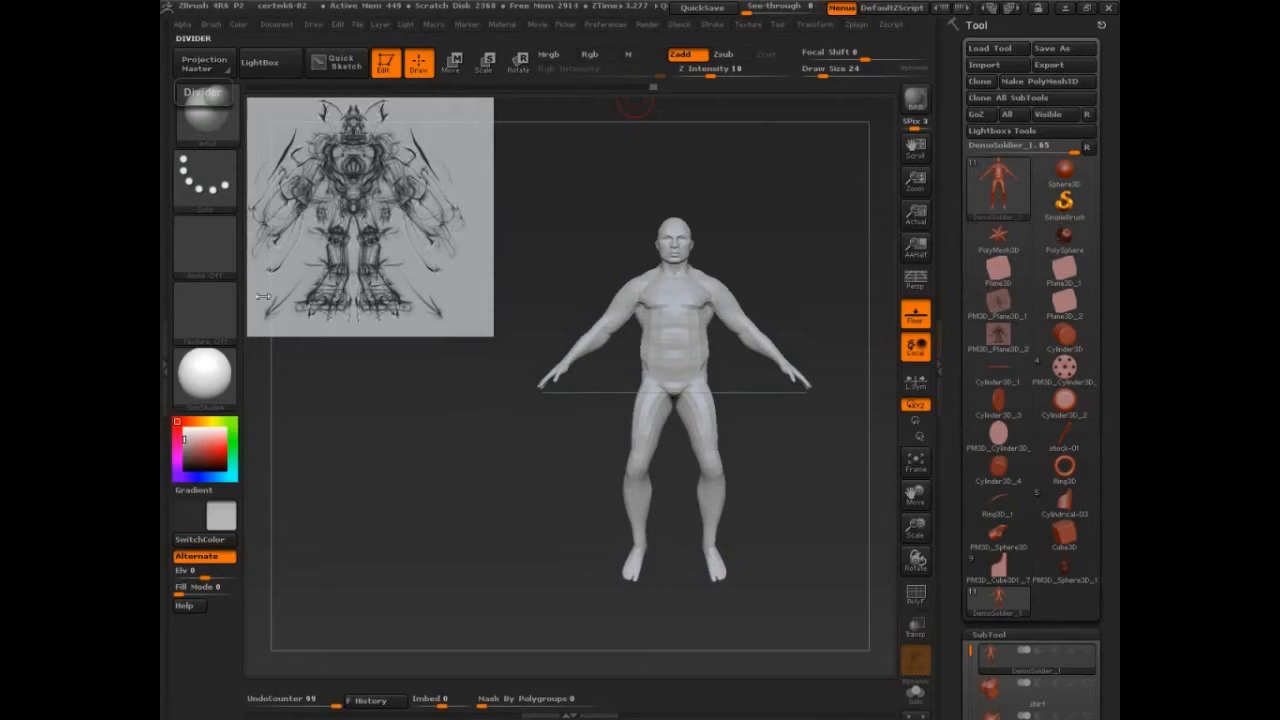
Set the draw size to 65 and delete every subtool except the soldier's body
mouse_move(832, 510)
mouse_down()
mouse_move(820, 514)
mouse_move(741, 403)
mouse_move(771, 405)
mouse_move(687, 386)
mouse_up()
key(s)
key(s)
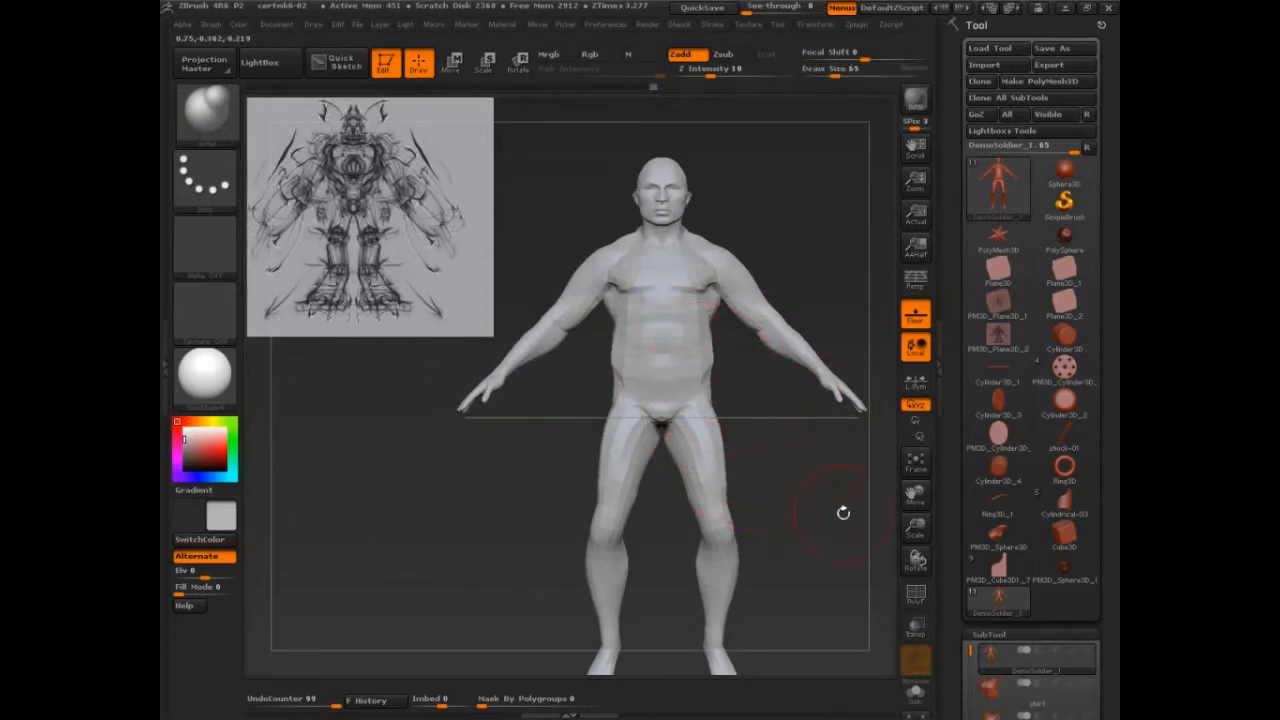
scroll(985, 500, down, 5)
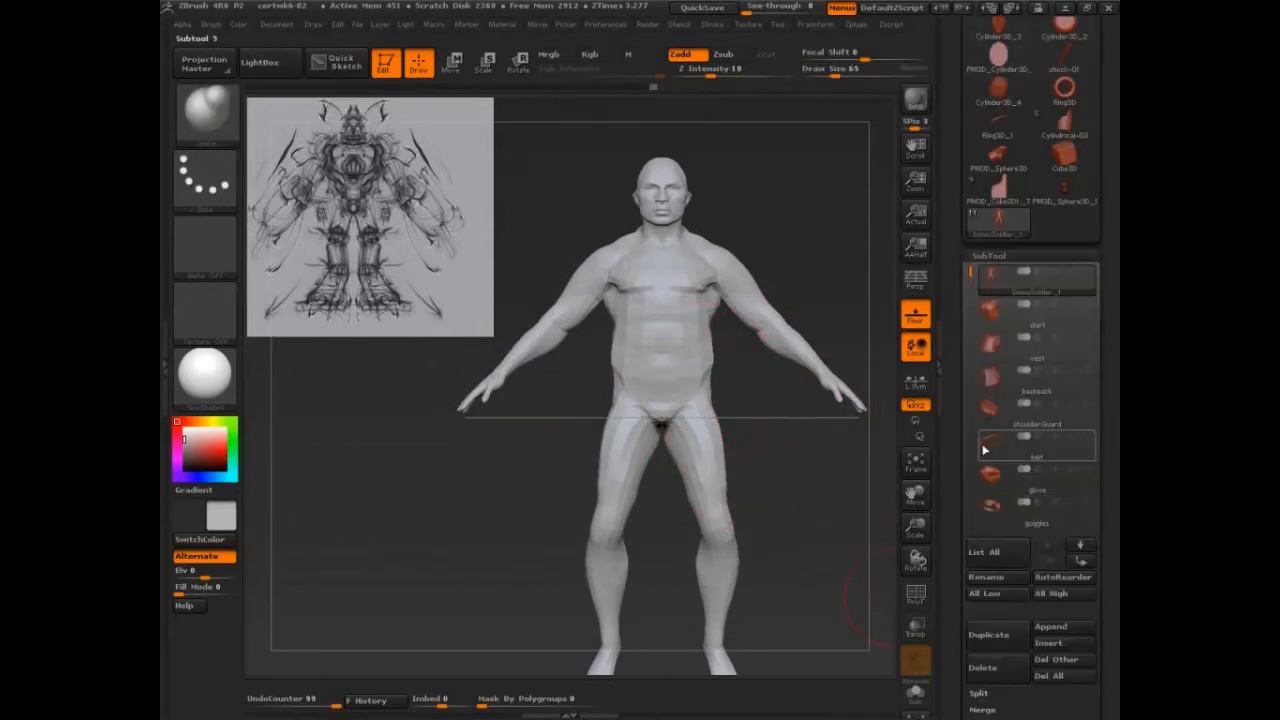
click(1062, 661)
click(836, 694)
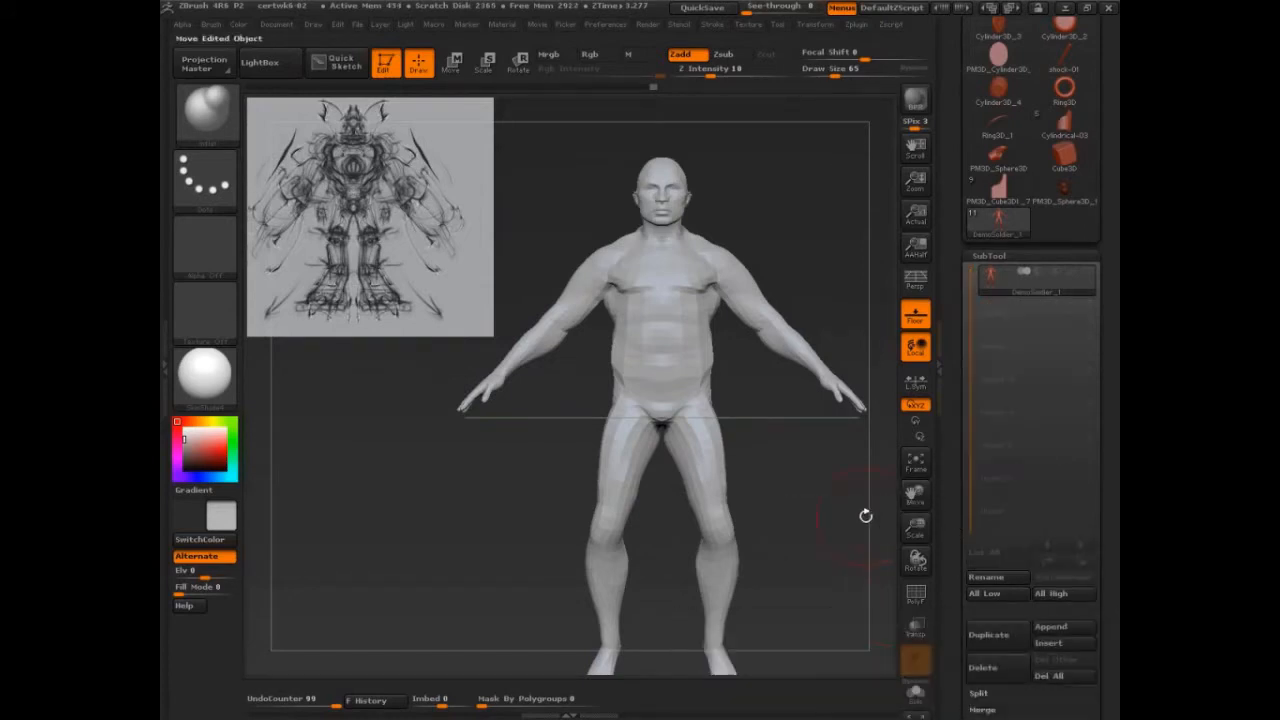
Raise the body mesh to subdivision level 3
key(d)
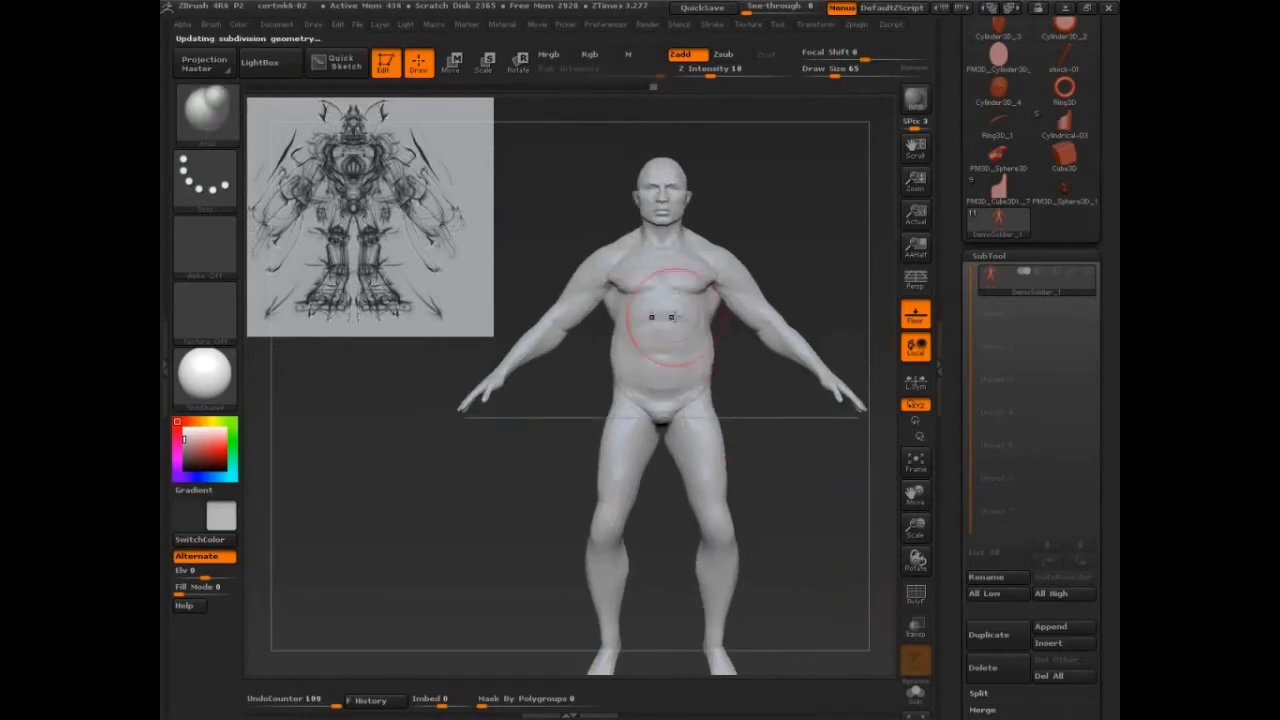
mouse_move(661, 317)
mouse_down()
mouse_move(683, 288)
mouse_move(660, 322)
mouse_up()
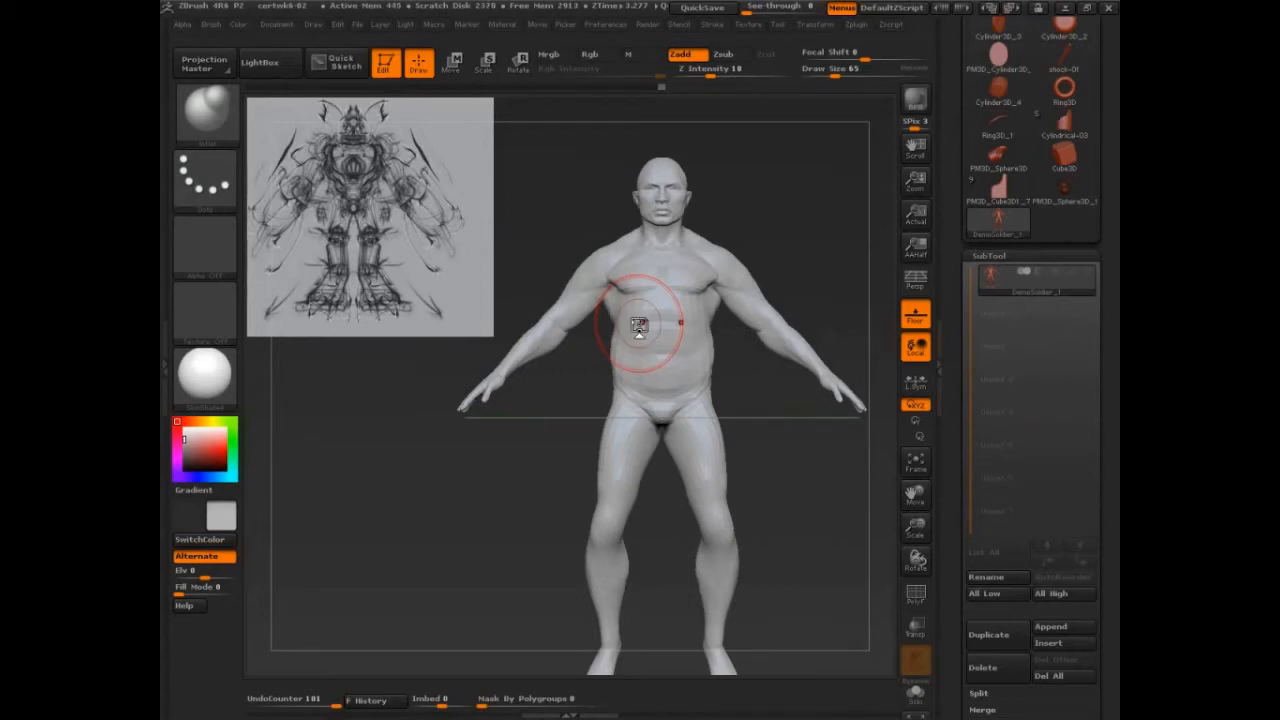
drag(817, 534, 413, 425)
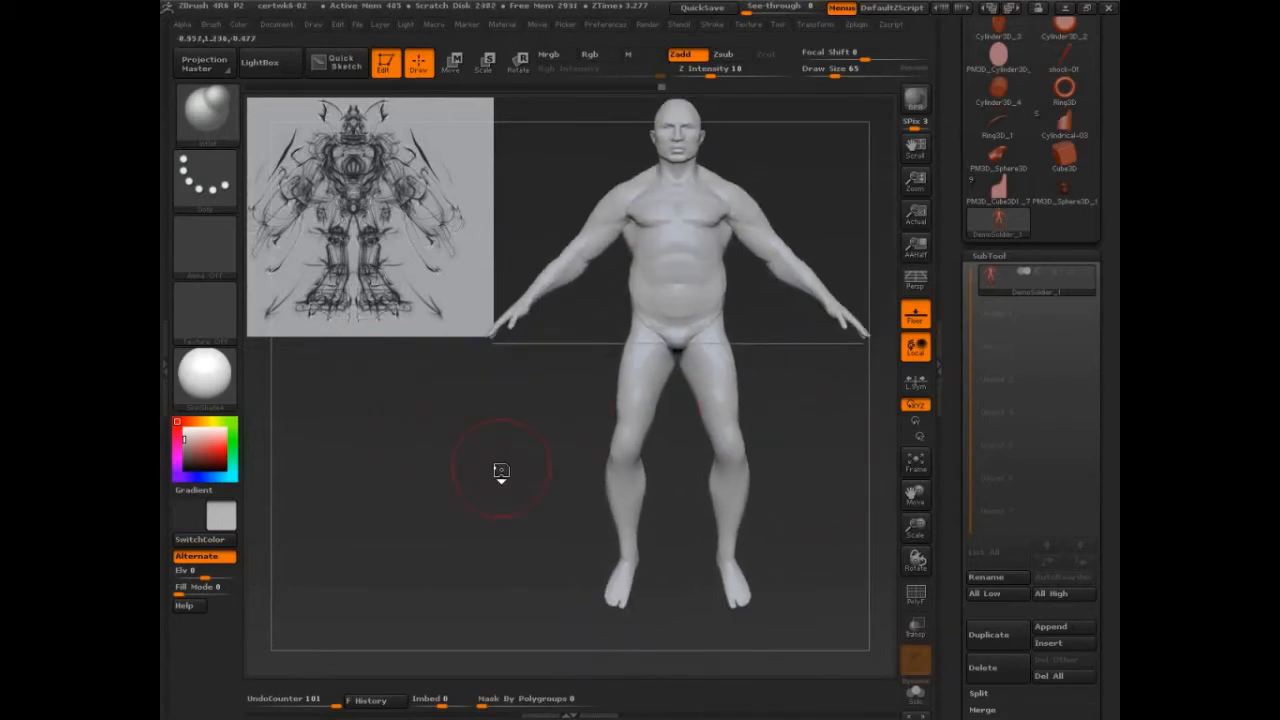
Select the custom mech-plates insert brush and choose its PM3D_Cube3D1_6 plate for insertion on the body
key(b)
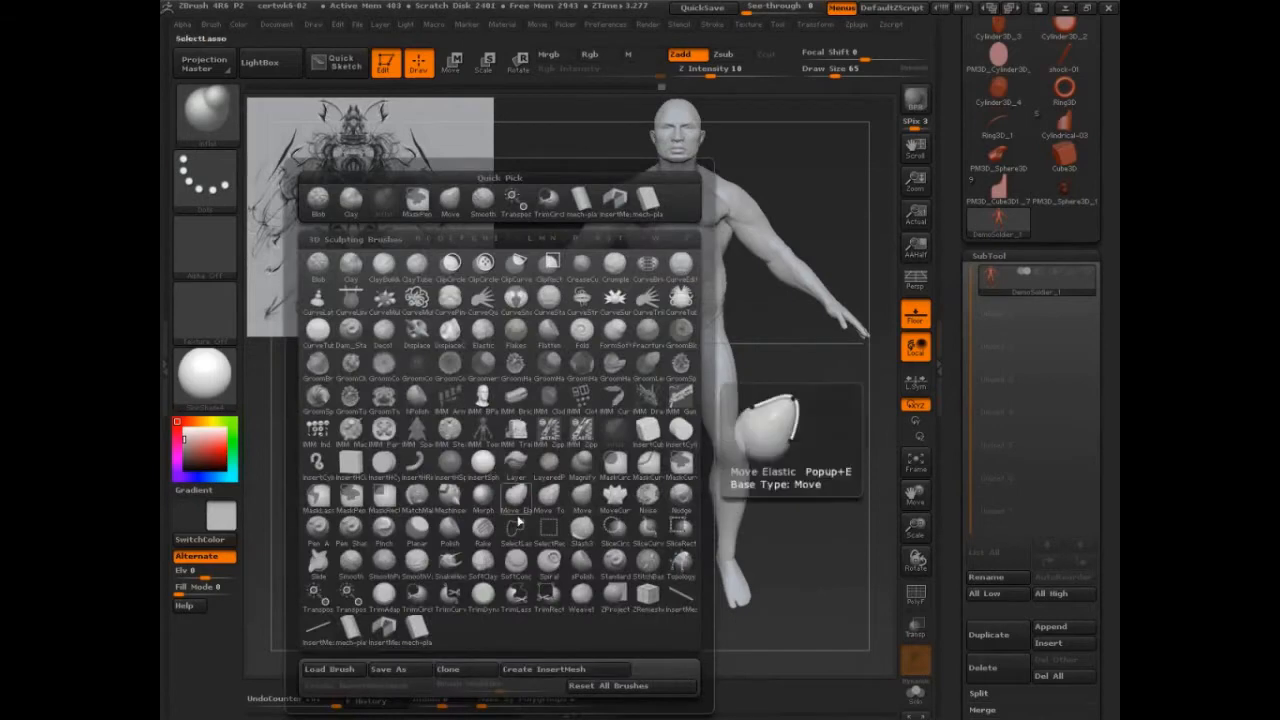
click(418, 632)
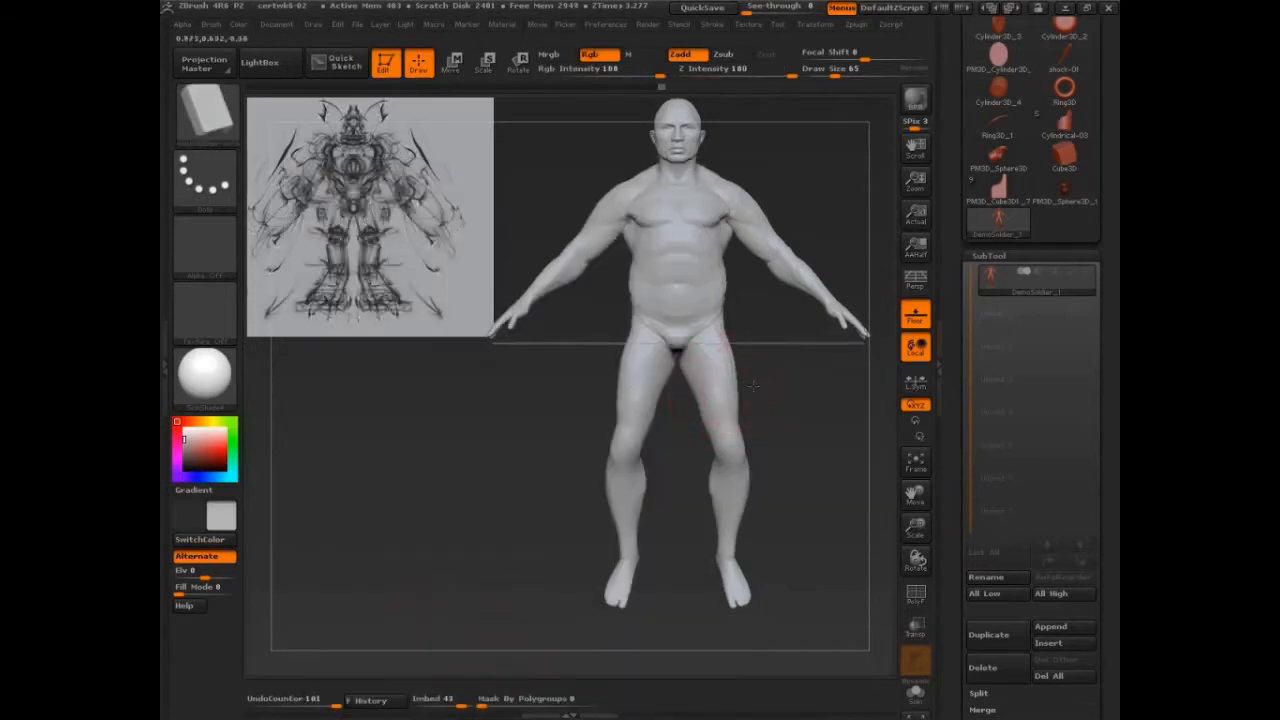
key(m)
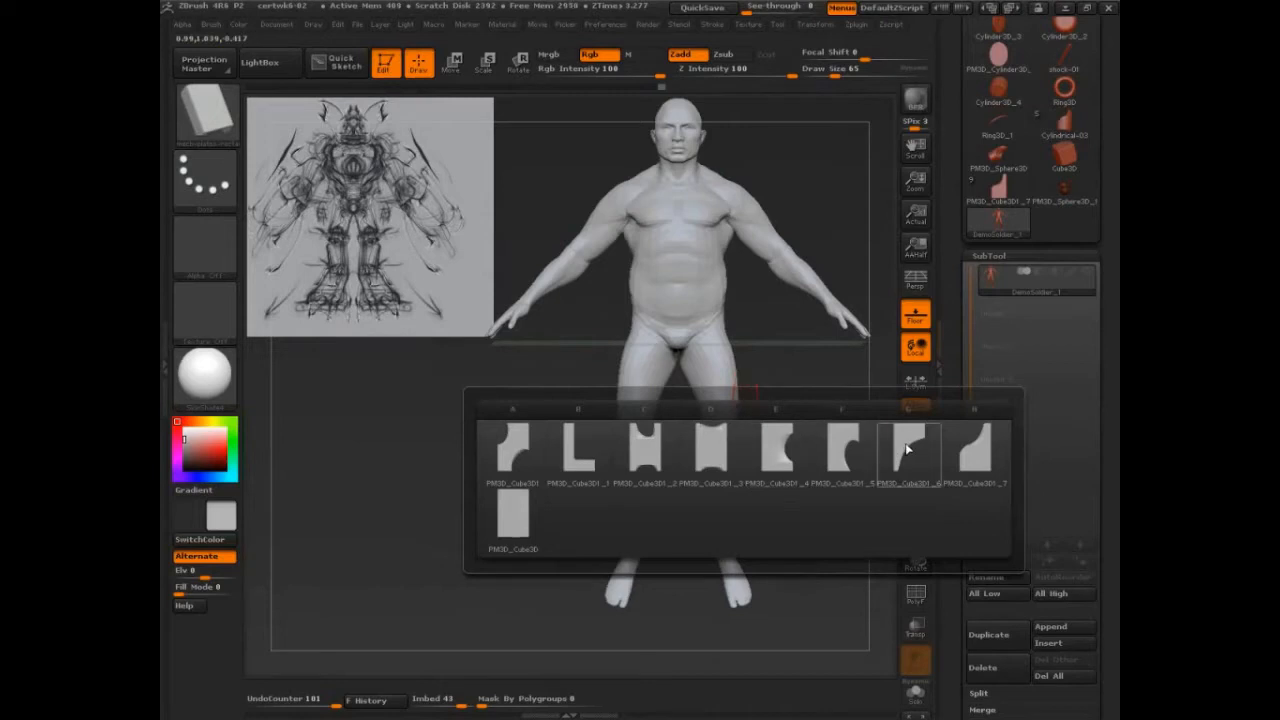
mouse_move(915, 456)
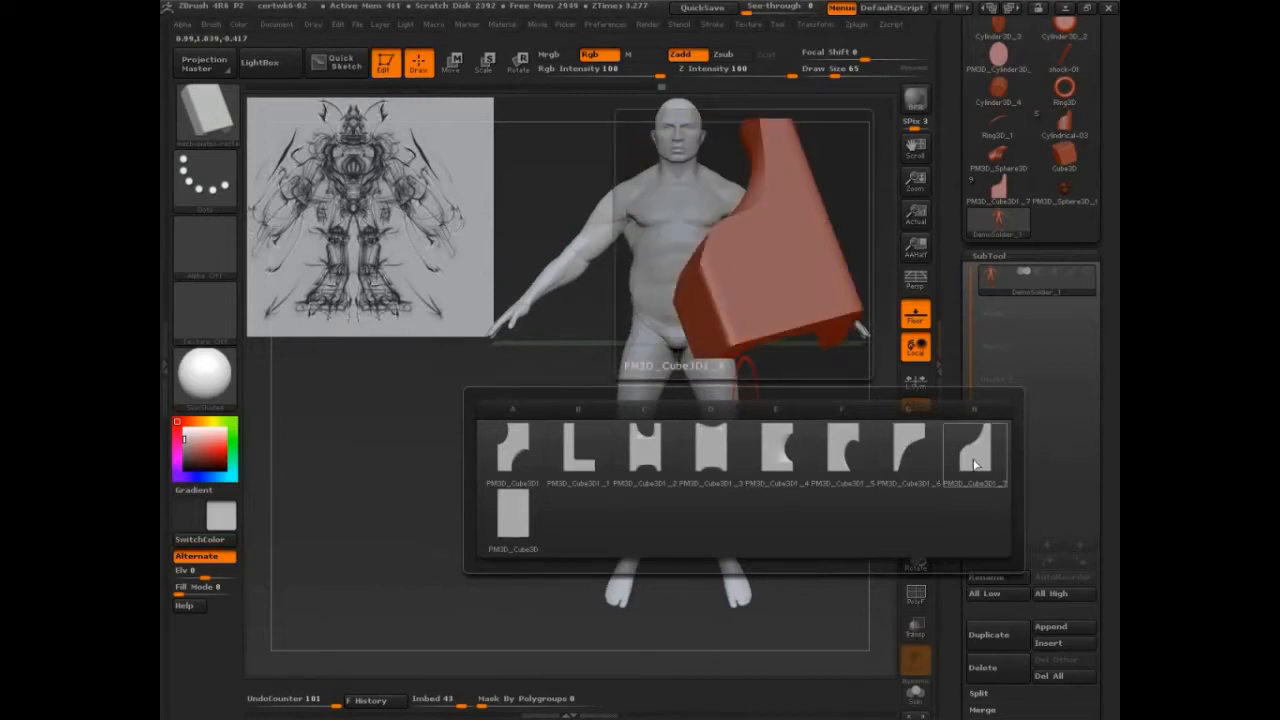
click(912, 447)
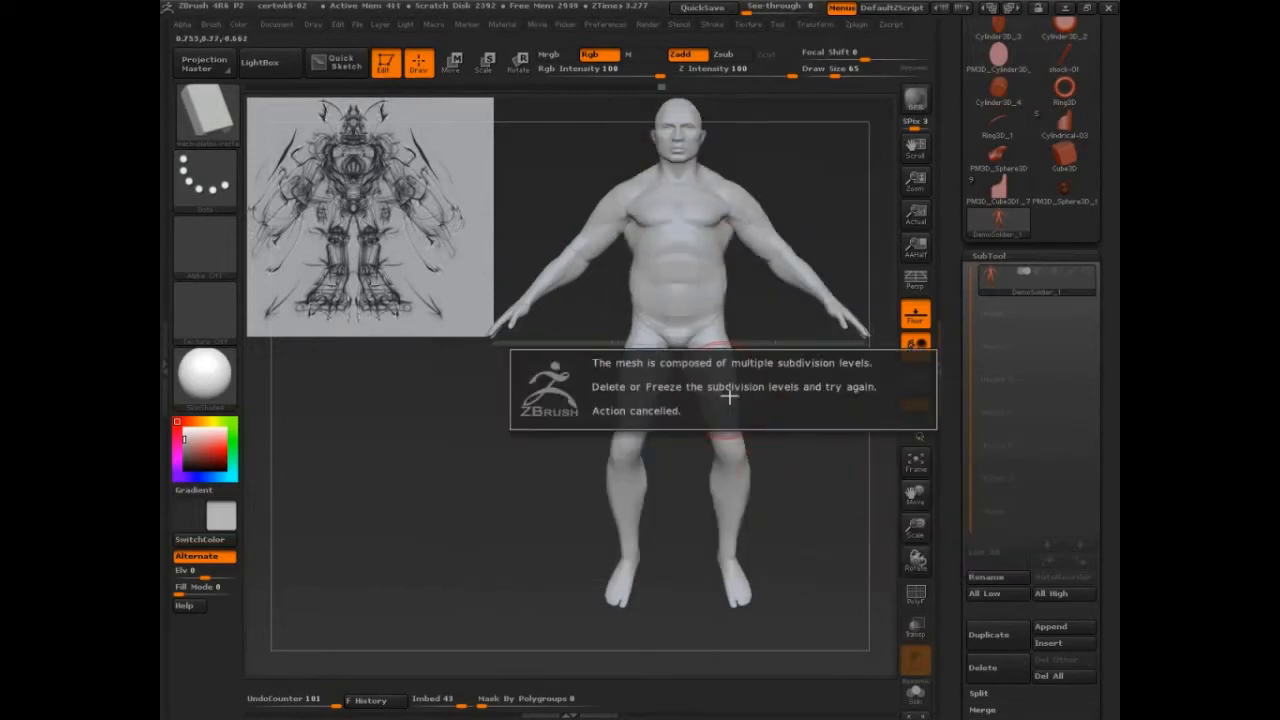
Remove the body's lower subdivision levels and insert the chosen plate on both thighs symmetrically
click(989, 256)
click(988, 274)
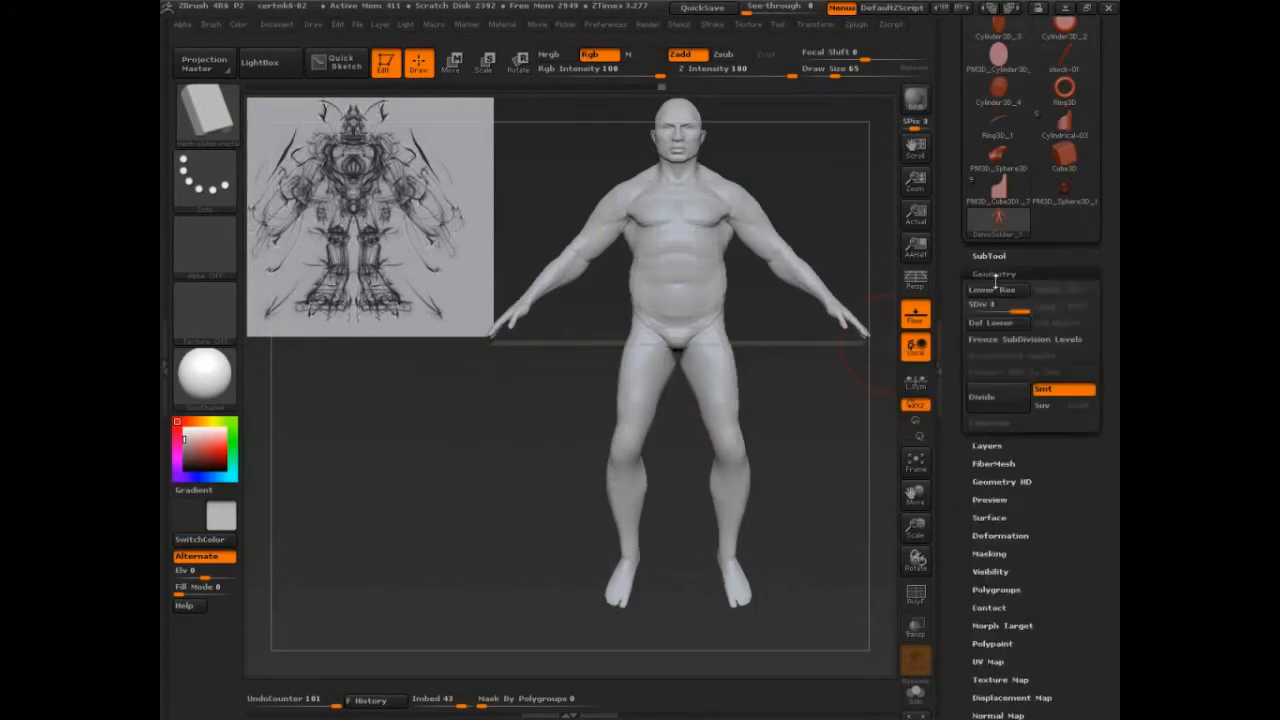
drag(988, 274, 990, 215)
click(990, 216)
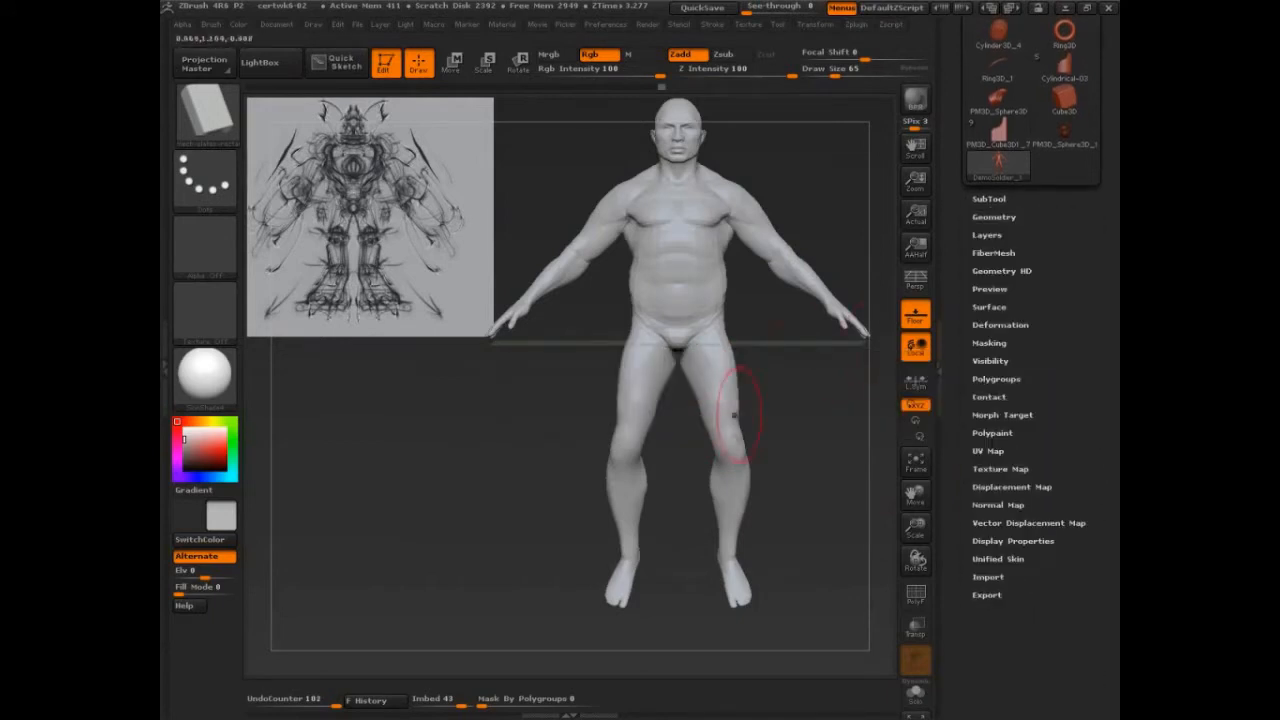
drag(726, 380, 760, 424)
drag(840, 441, 674, 491)
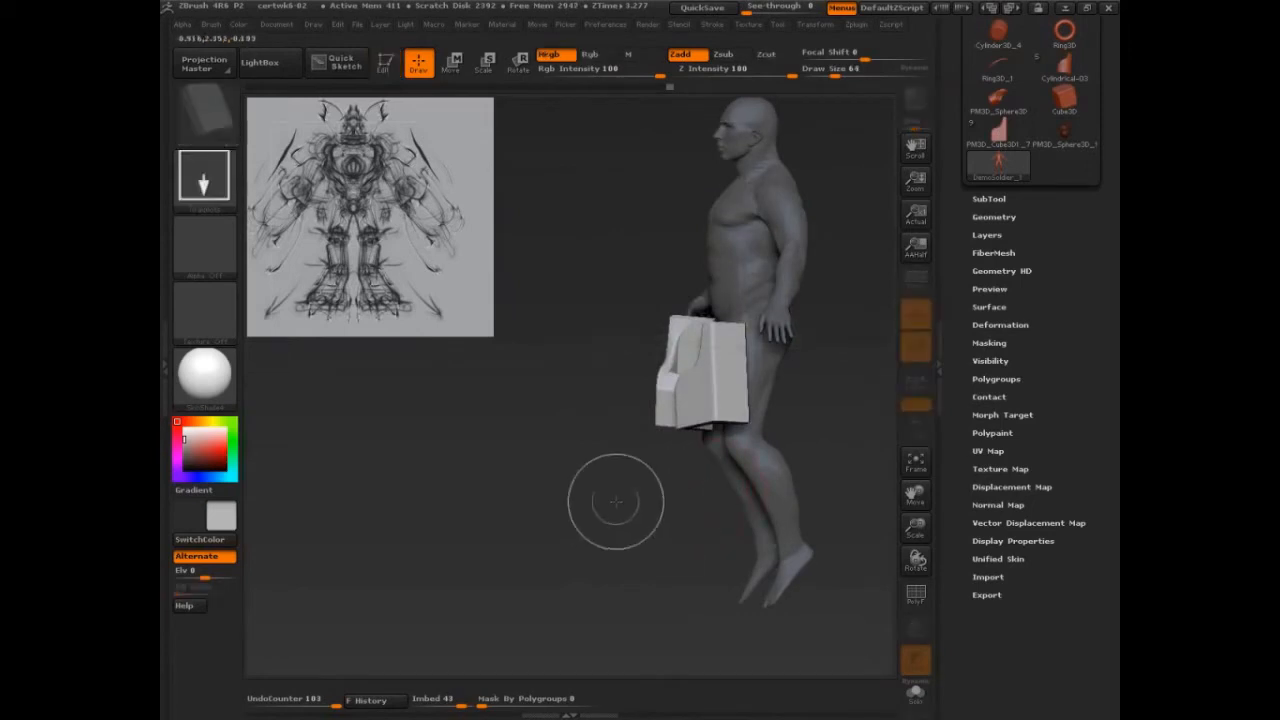
Stretch the thigh plates downward using a vertical Move transpose line along the outer edge, with the polyframe shown as a guide
key(w)
alt+drag(630, 514, 677, 543)
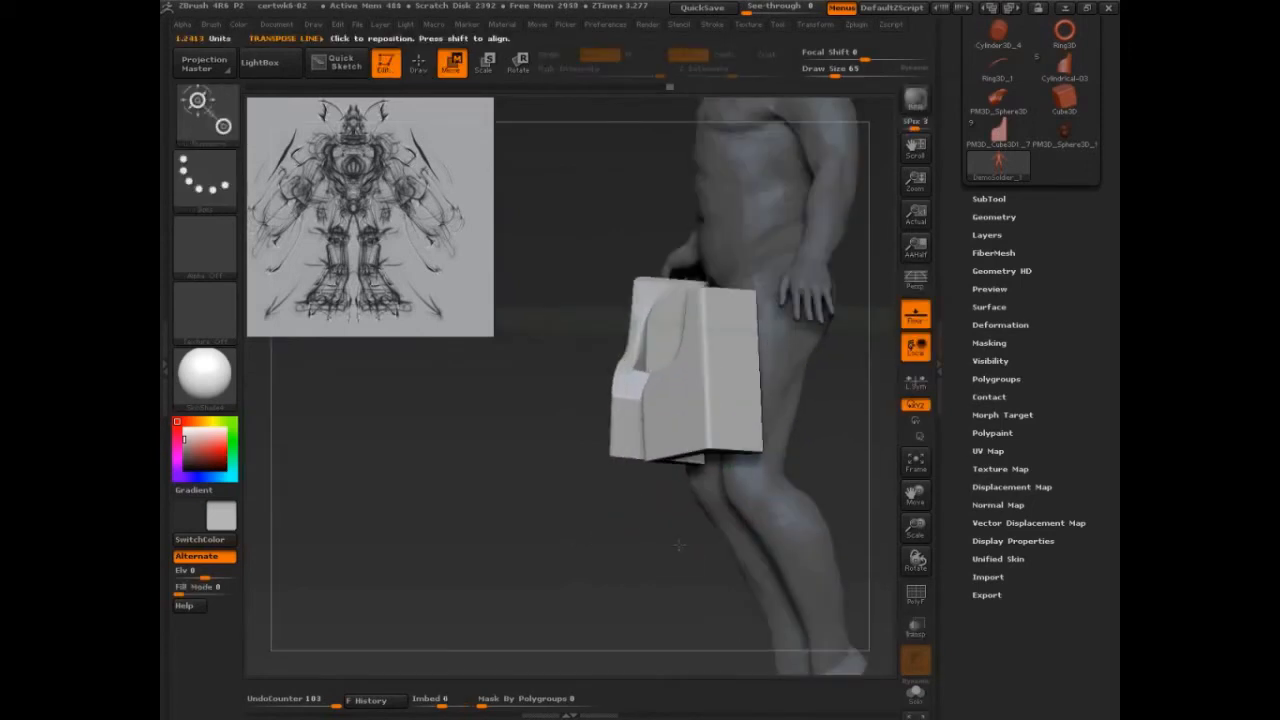
alt+drag(825, 529, 801, 505)
drag(689, 260, 695, 432)
key(shift+f)
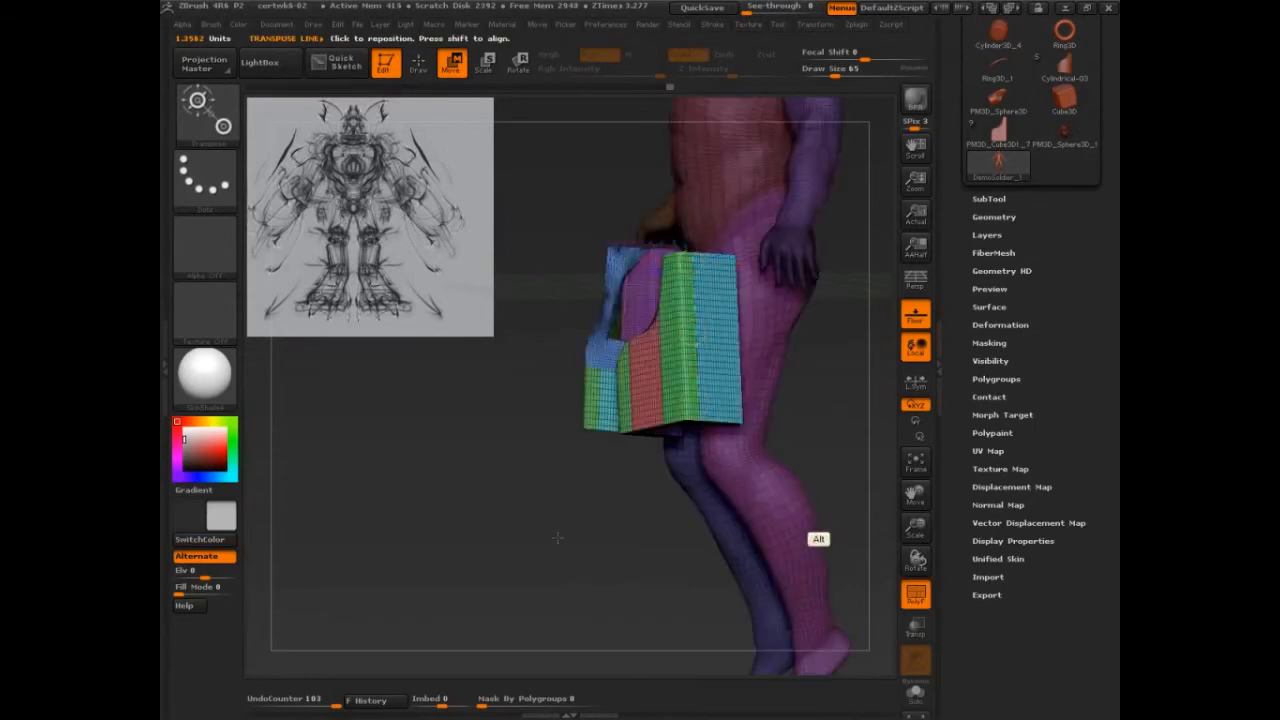
alt+drag(557, 537, 607, 576)
right_drag(699, 567, 674, 391)
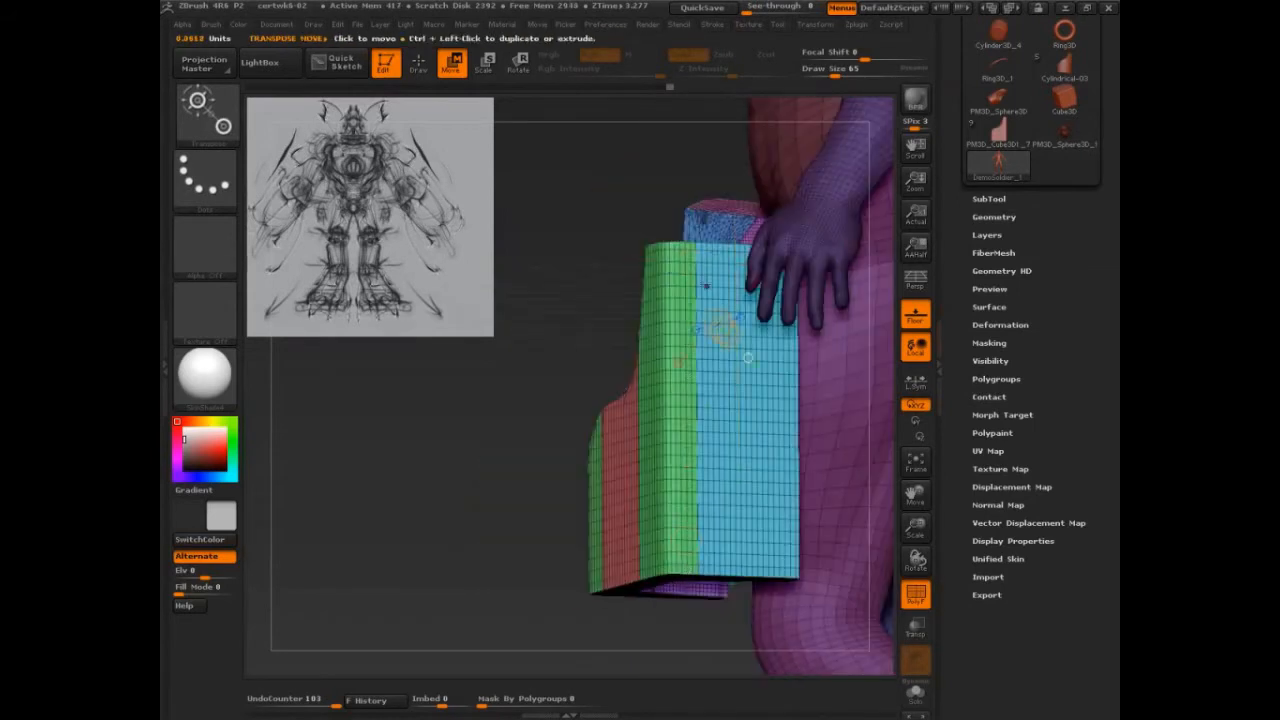
drag(684, 388, 692, 497)
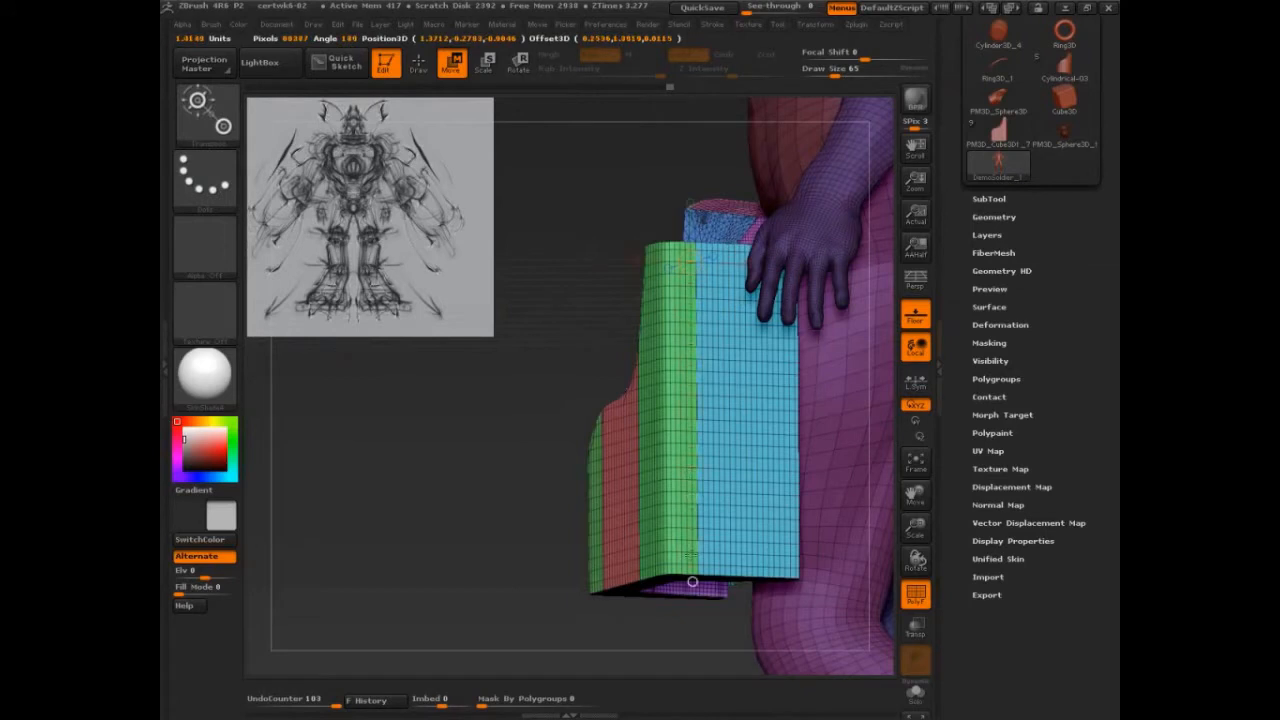
key(ctrl+shift)
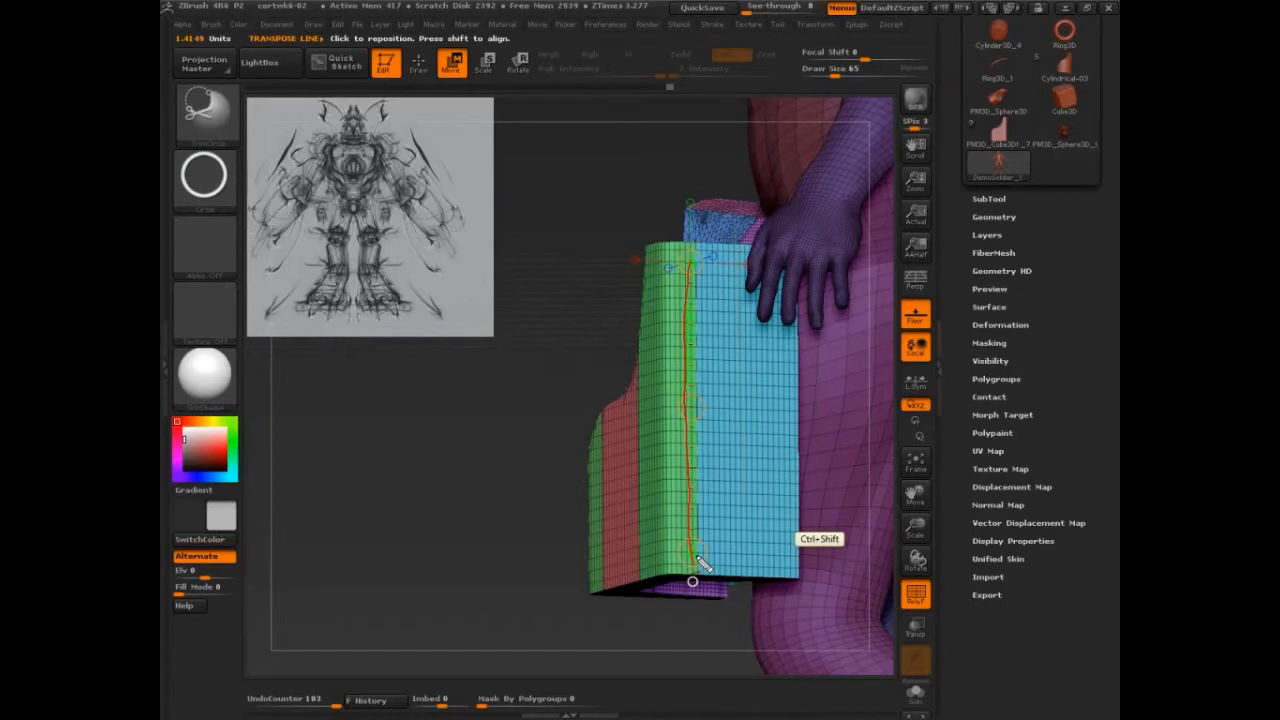
drag(517, 526, 519, 530)
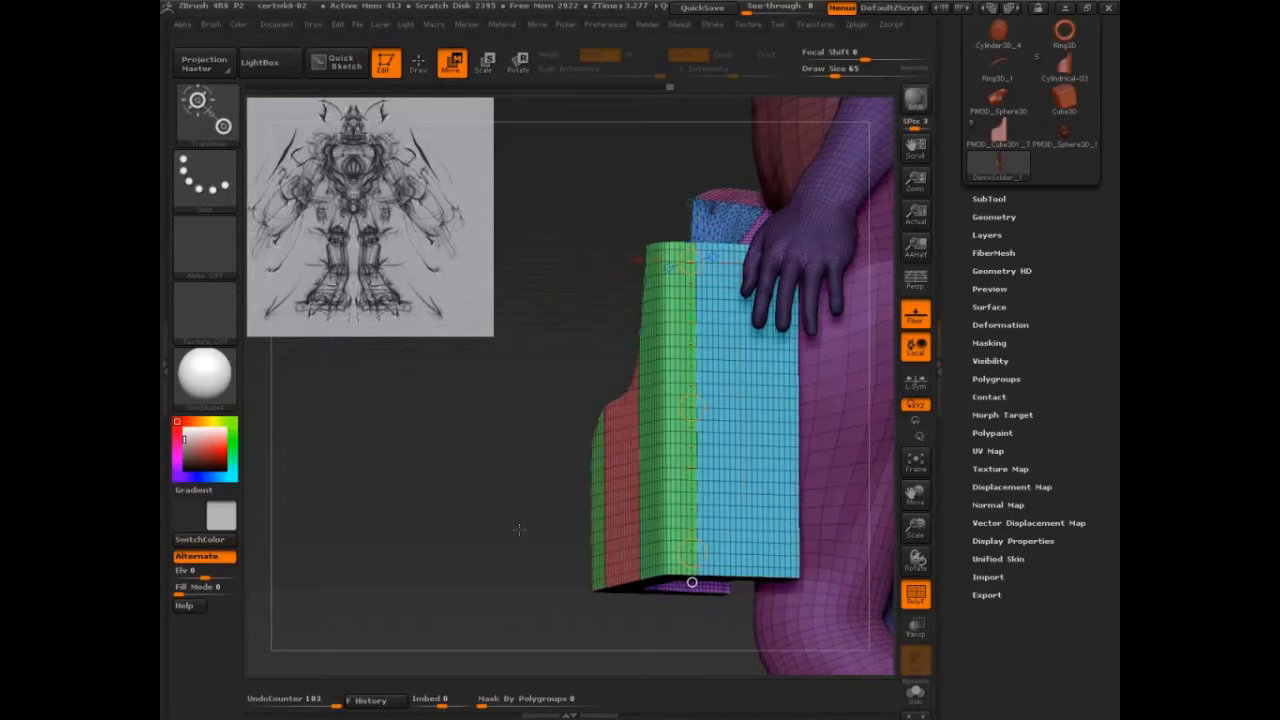
shift+drag(692, 553, 692, 622)
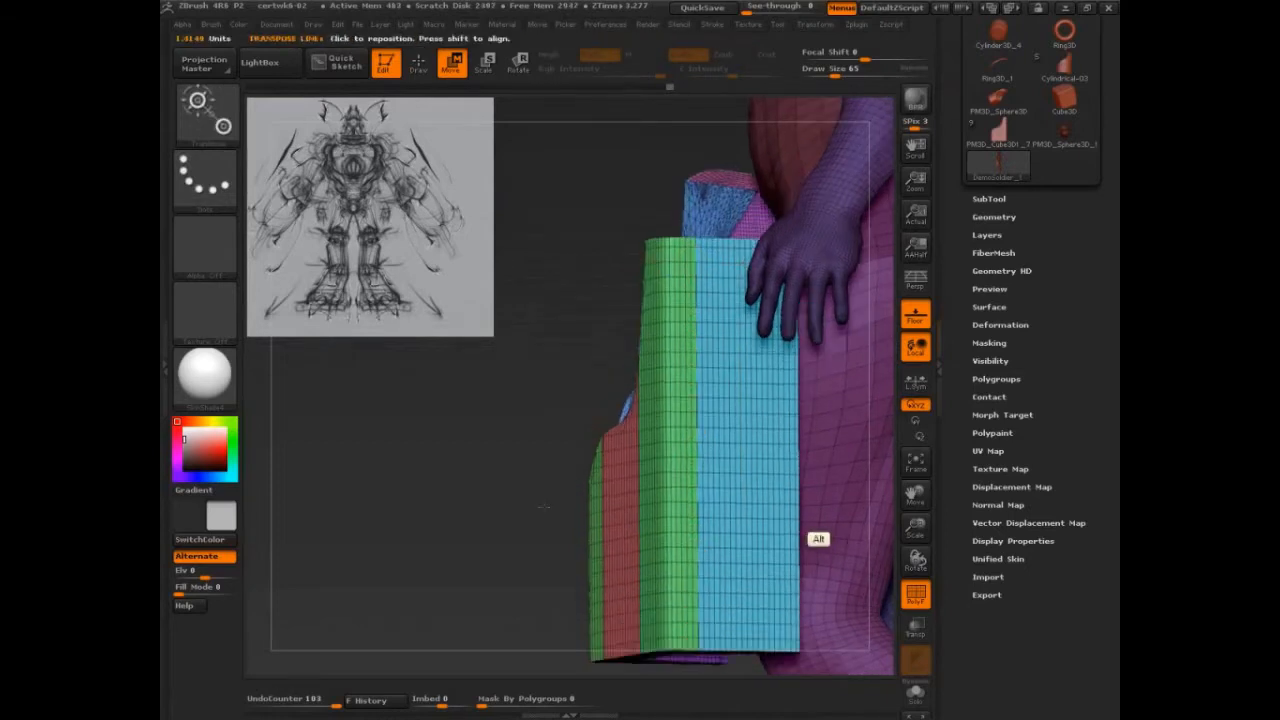
alt+drag(530, 530, 724, 475)
key(shift+f)
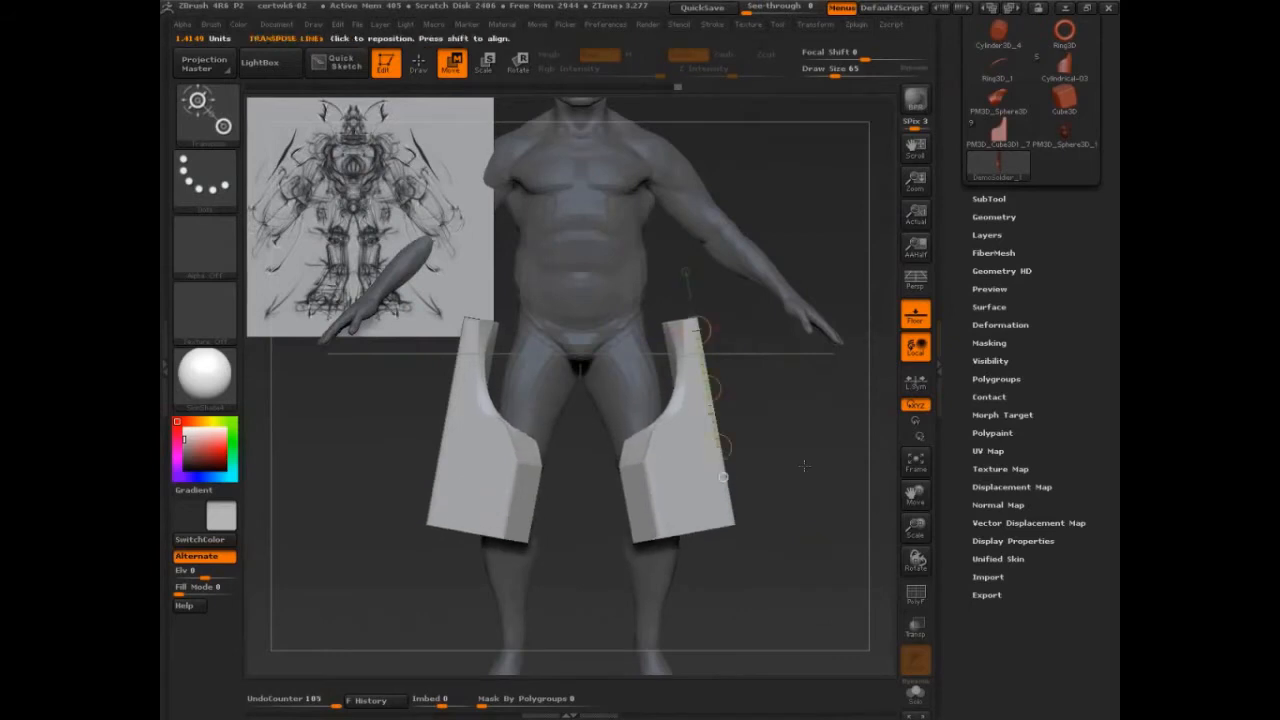
Move the thigh plates backward and inward with the transpose line so they wrap around the legs
shift+drag(803, 468, 536, 489)
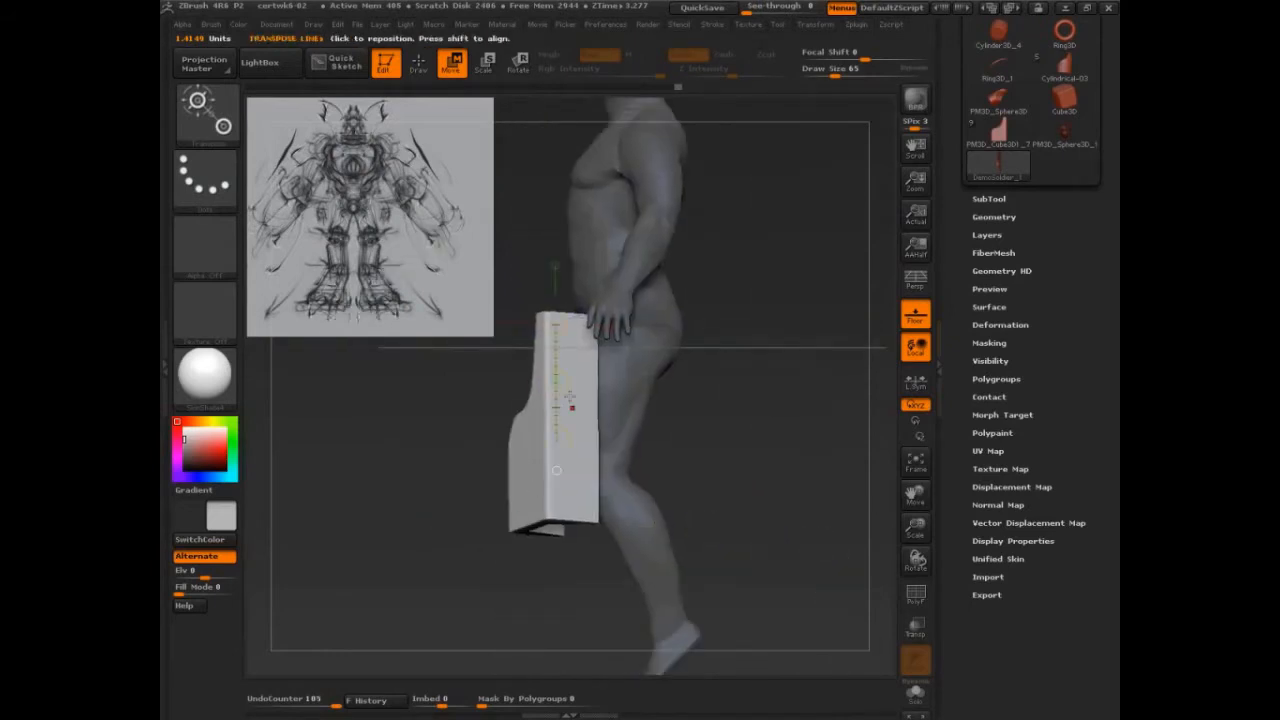
drag(556, 383, 612, 385)
drag(690, 380, 818, 374)
drag(762, 354, 590, 362)
drag(626, 345, 656, 345)
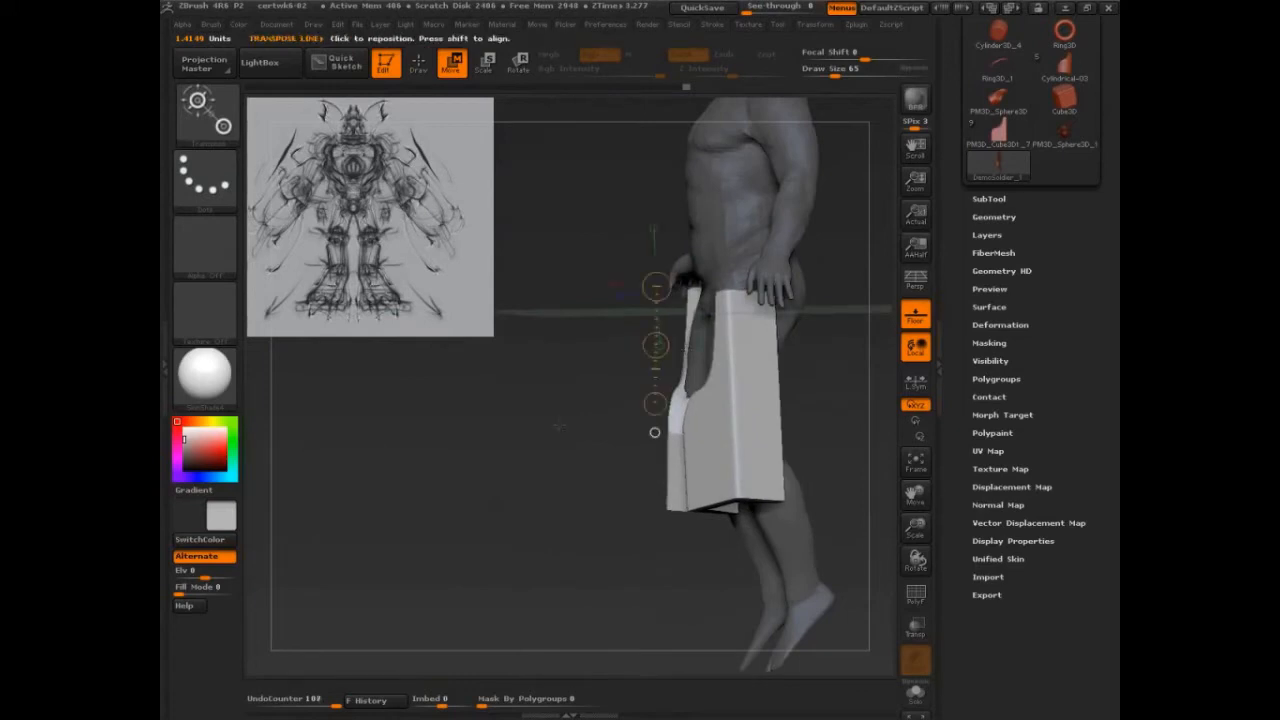
drag(560, 426, 640, 428)
alt+drag(871, 323, 747, 341)
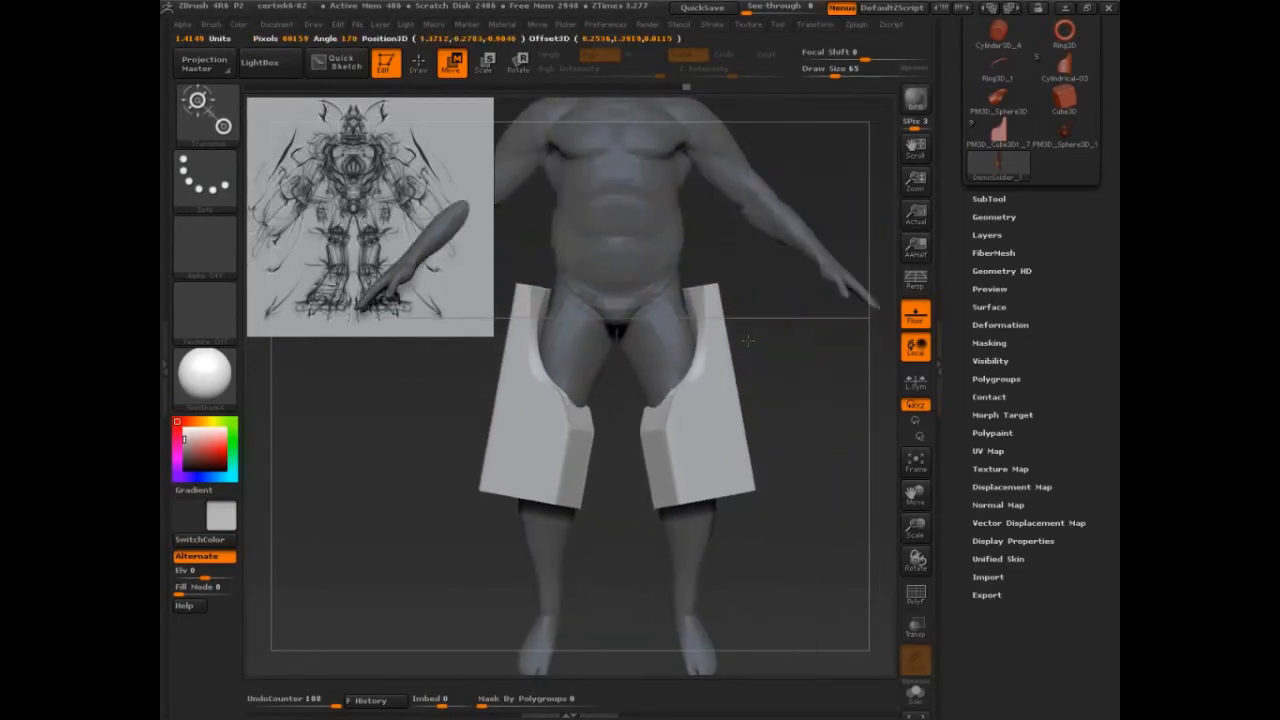
drag(823, 403, 836, 369)
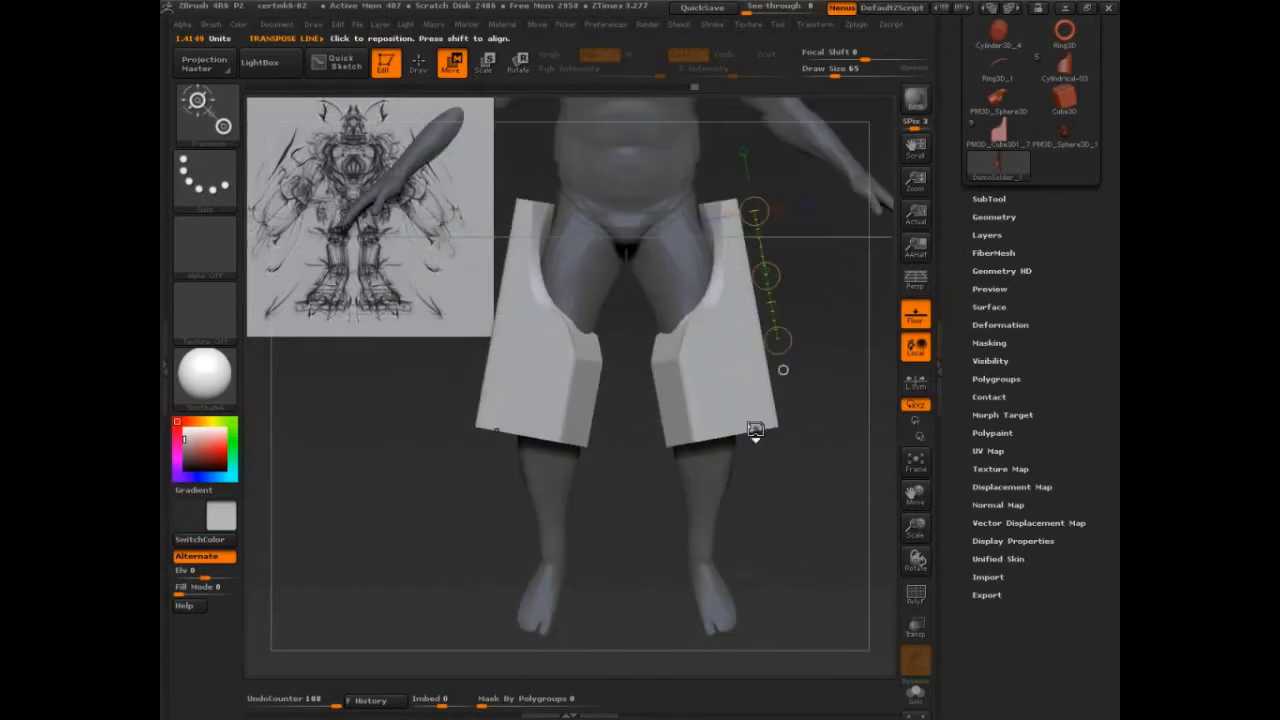
Pull the lower edge of the thigh plates upward into an arch using the SnakeHook brush at draw size 93
key(b)
key(s)
key(h)
key(s)
drag(741, 434, 729, 383)
mouse_move(835, 373)
mouse_down()
mouse_move(791, 380)
mouse_move(831, 391)
mouse_move(823, 474)
mouse_move(749, 420)
mouse_move(831, 403)
mouse_move(826, 470)
mouse_move(836, 398)
mouse_up()
key(ctrl+z)
key(ctrl+shift+z)
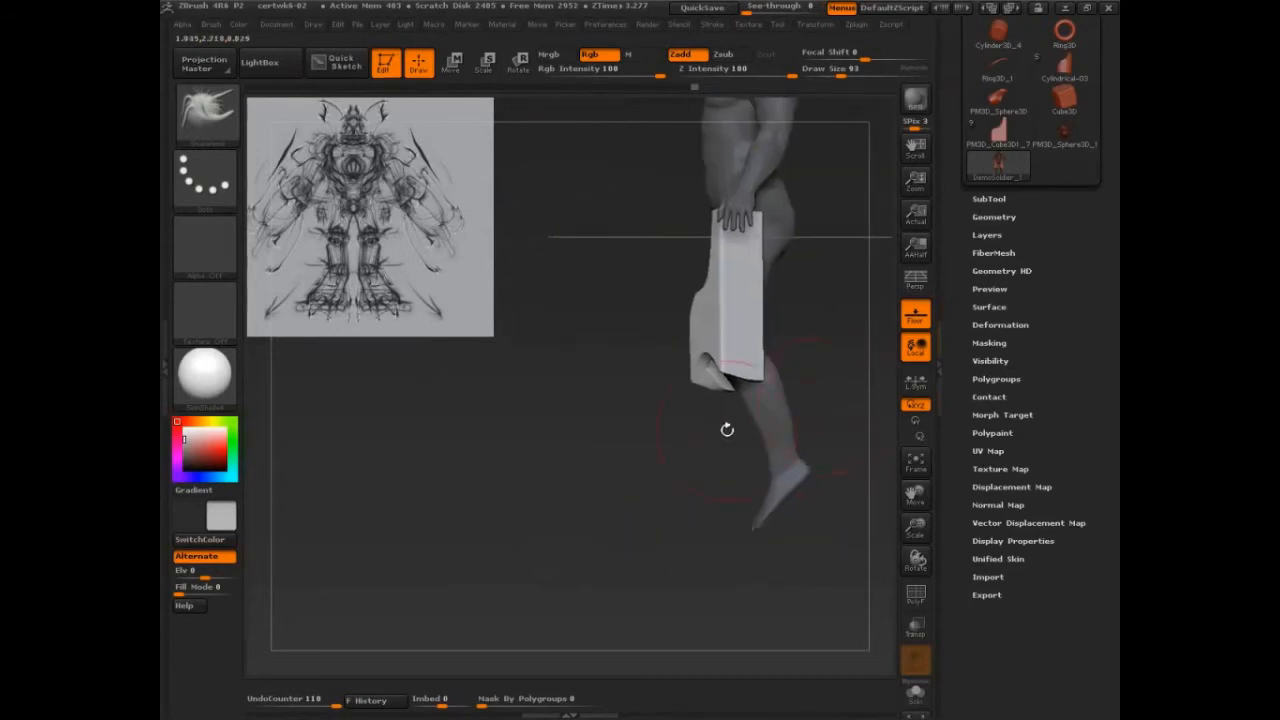
Try inserting an InsertHCylinder mesh on the lower front of both thigh plates near the knees
click(212, 112)
click(213, 124)
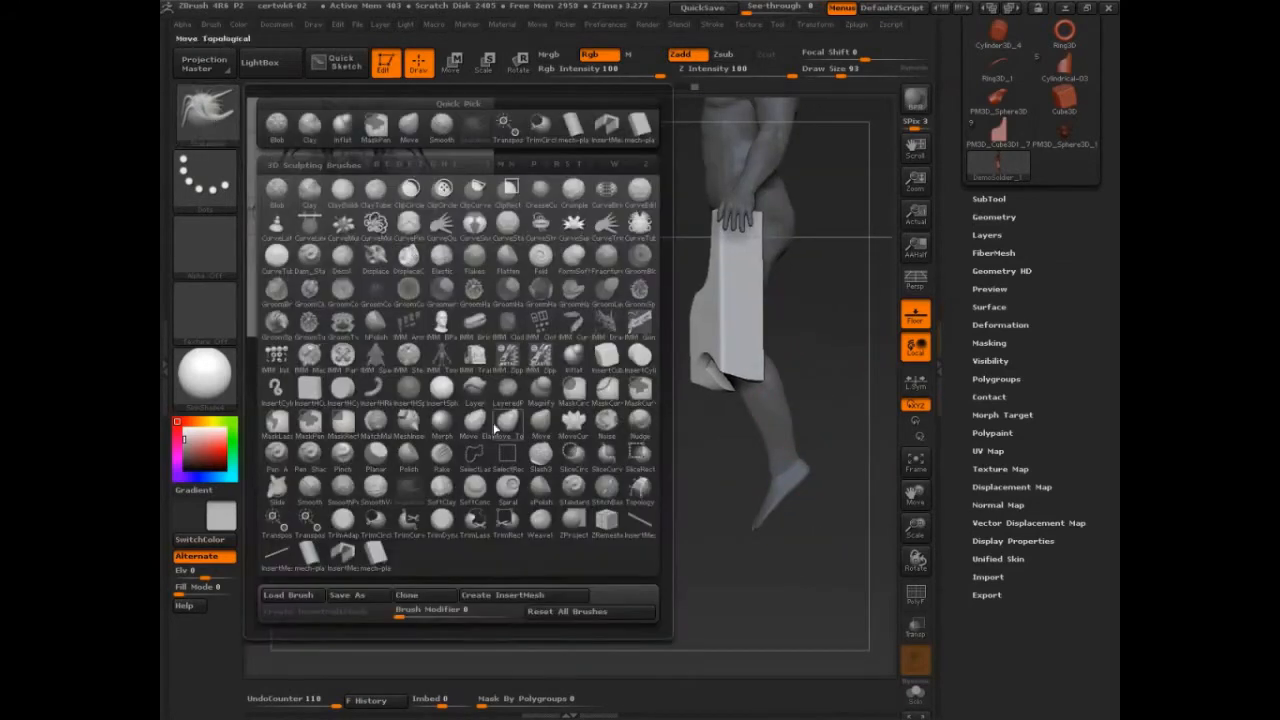
click(342, 394)
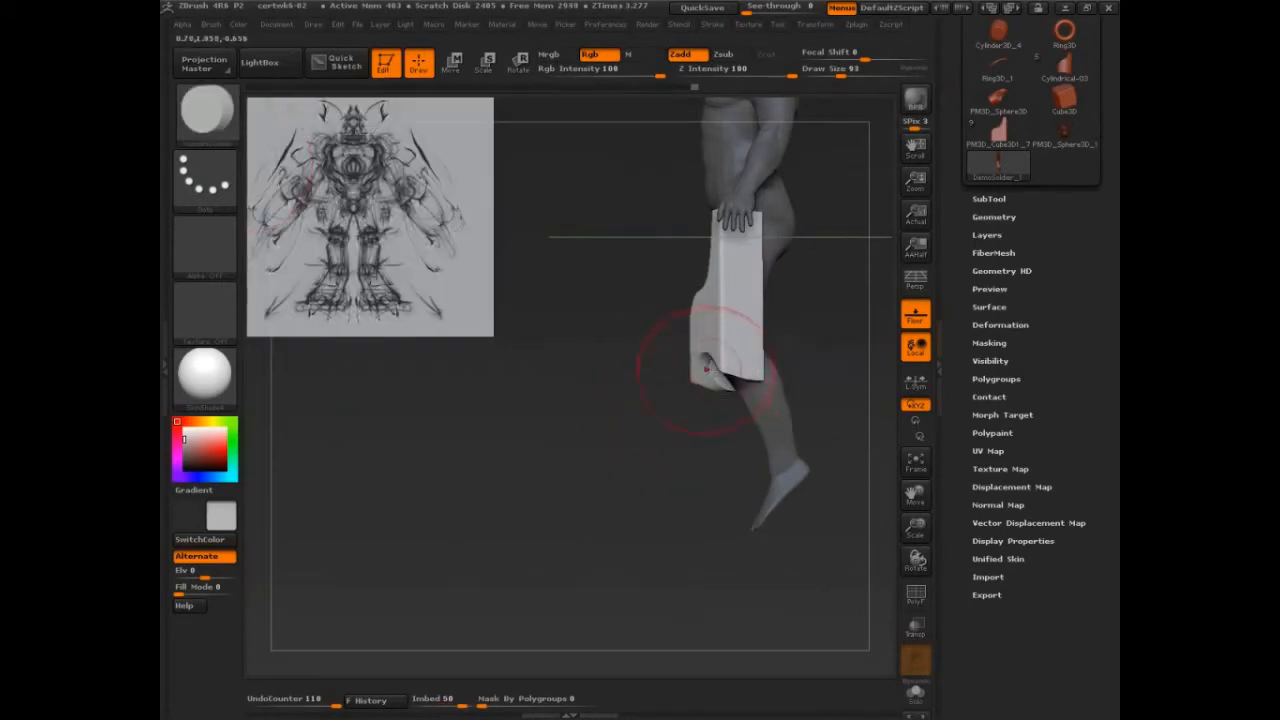
drag(625, 412, 857, 400)
drag(716, 336, 735, 376)
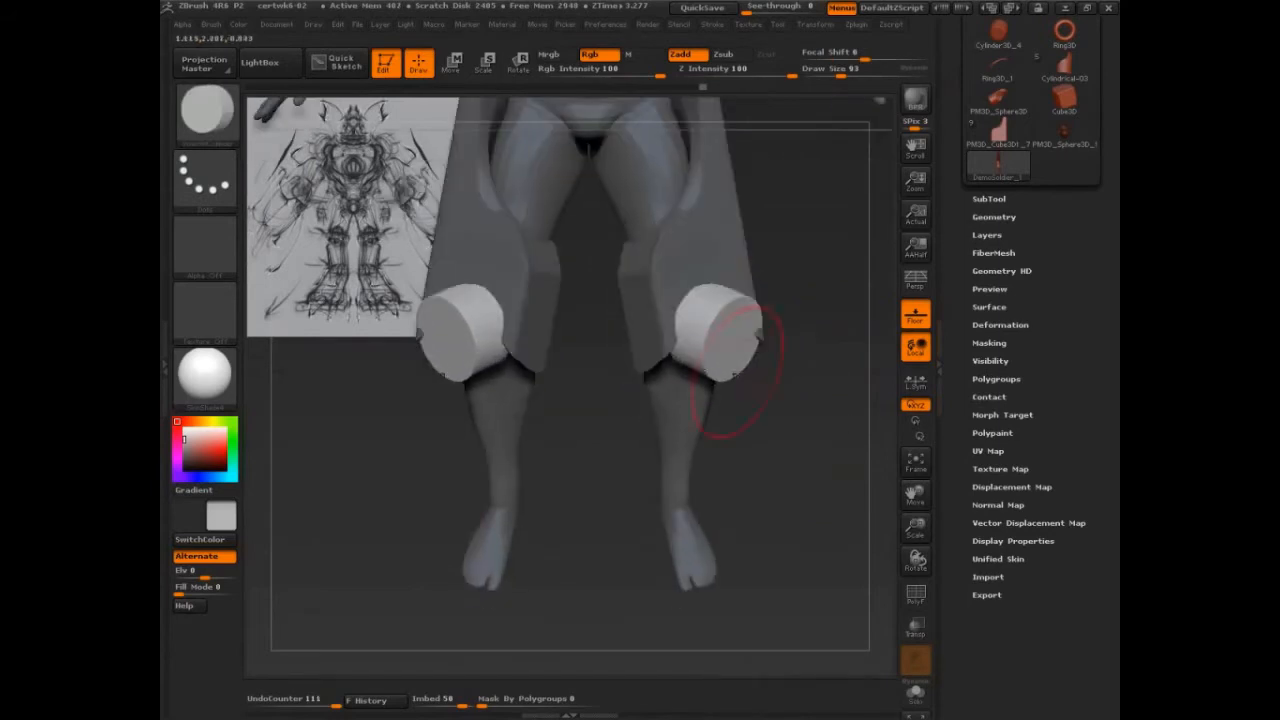
mouse_move(832, 392)
mouse_down()
mouse_move(700, 385)
mouse_move(857, 380)
mouse_move(840, 392)
mouse_up()
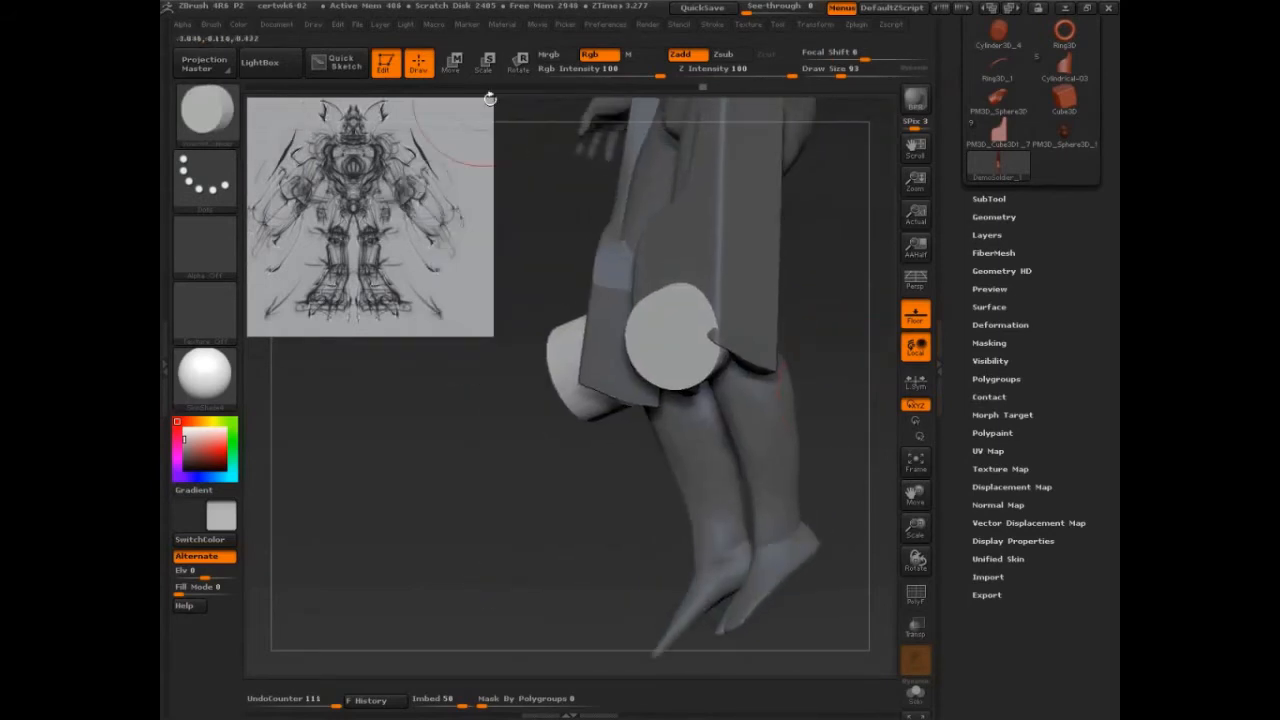
Rotate the inserted cylinders with the transpose line and move them against the knees
key(r)
drag(571, 504, 748, 483)
drag(719, 408, 750, 482)
key(w)
drag(719, 408, 704, 421)
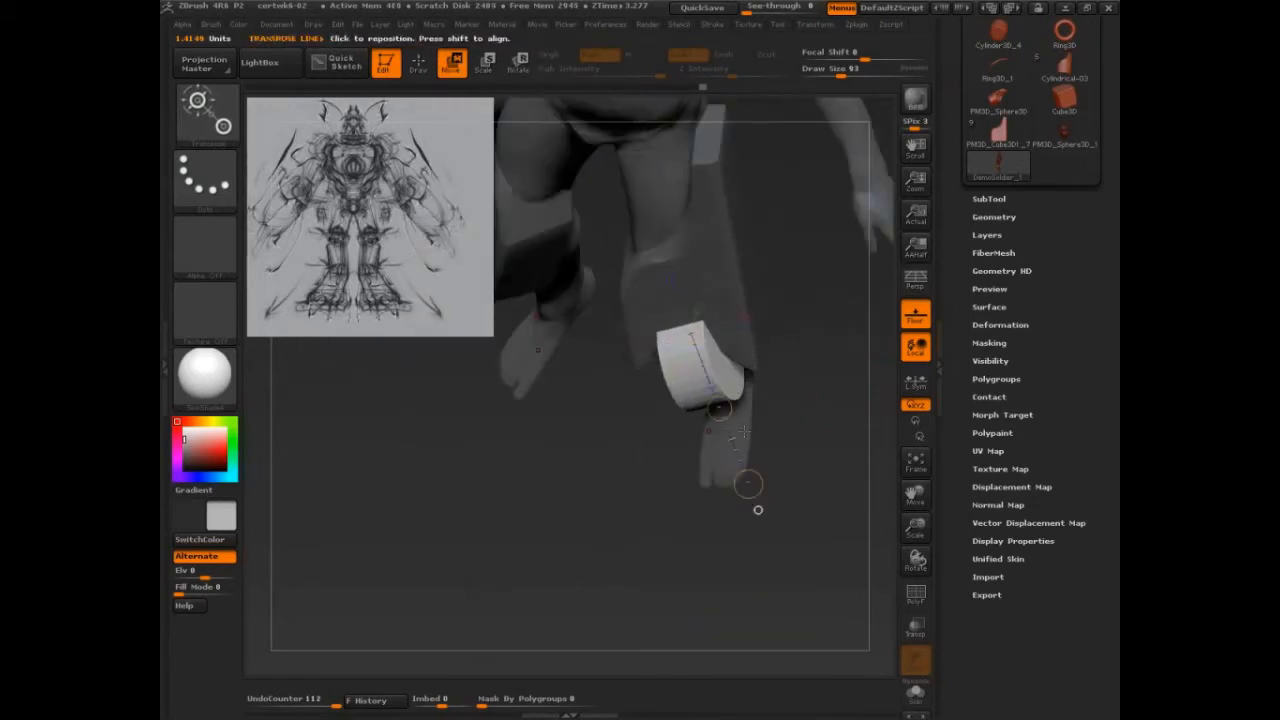
shift+drag(825, 325, 757, 455)
drag(770, 290, 755, 310)
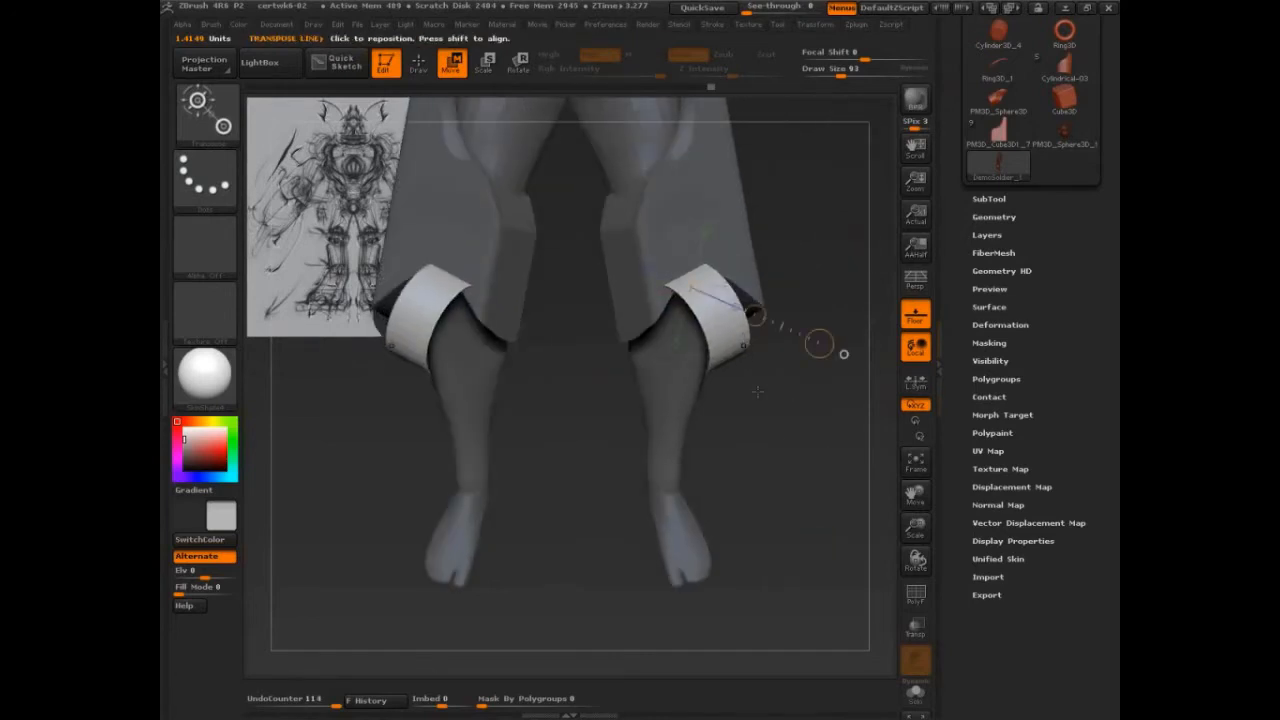
Undo the cylinder insertion along with its rotation and moves
drag(742, 430, 787, 408)
key(ctrl+z)
key(ctrl+z)
key(ctrl+z)
key(ctrl+z)
key(ctrl+z)
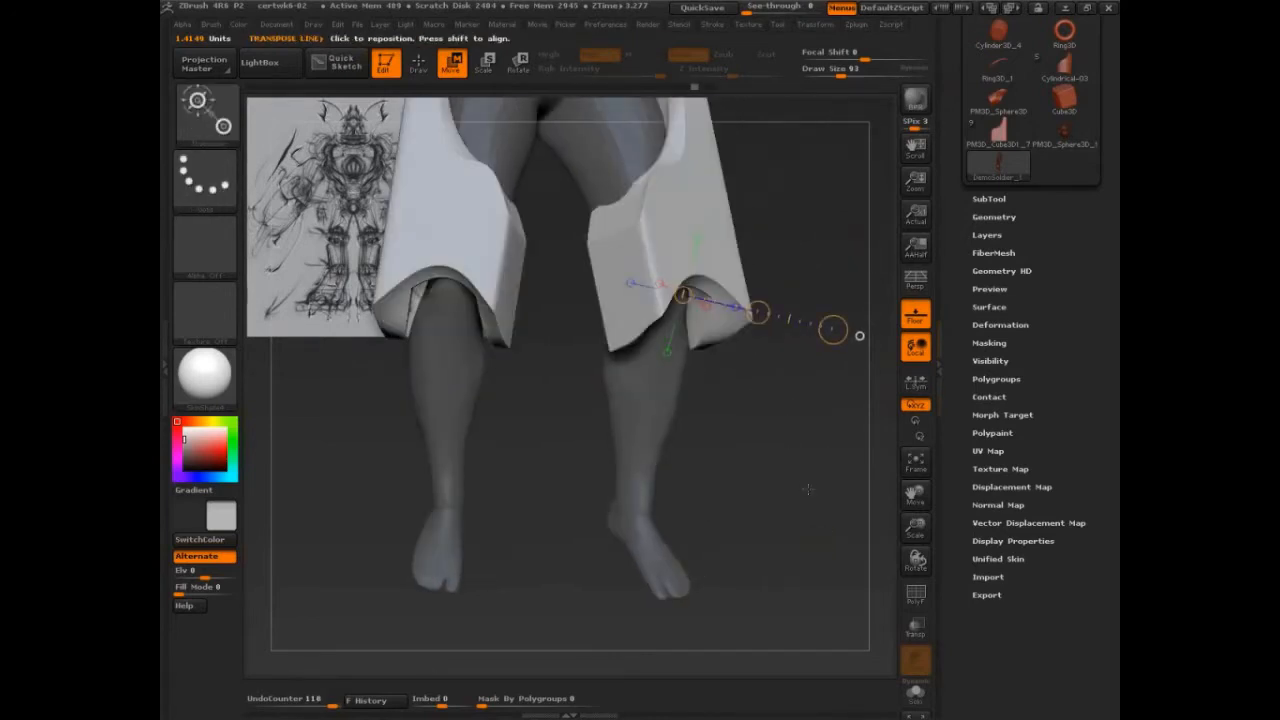
Insert an InsertCylinder mesh beside each knee at the lower outer edge of the thigh plates
drag(808, 489, 766, 450)
click(222, 133)
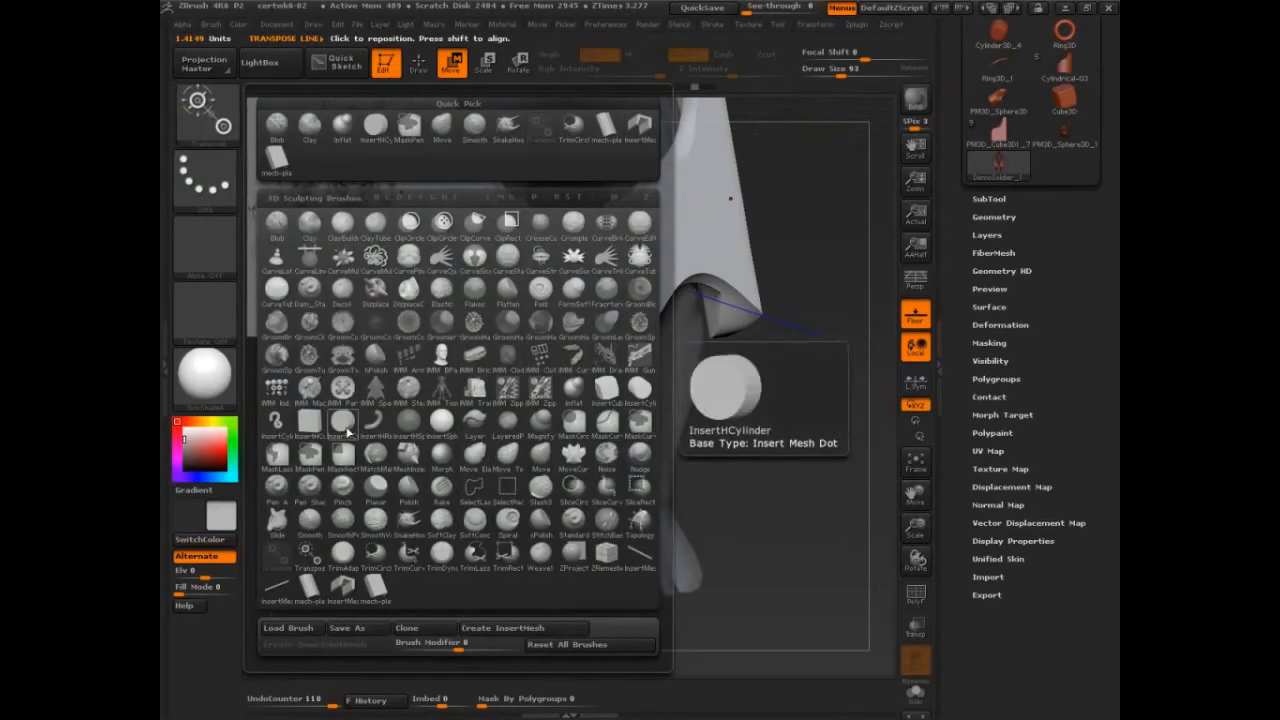
click(640, 395)
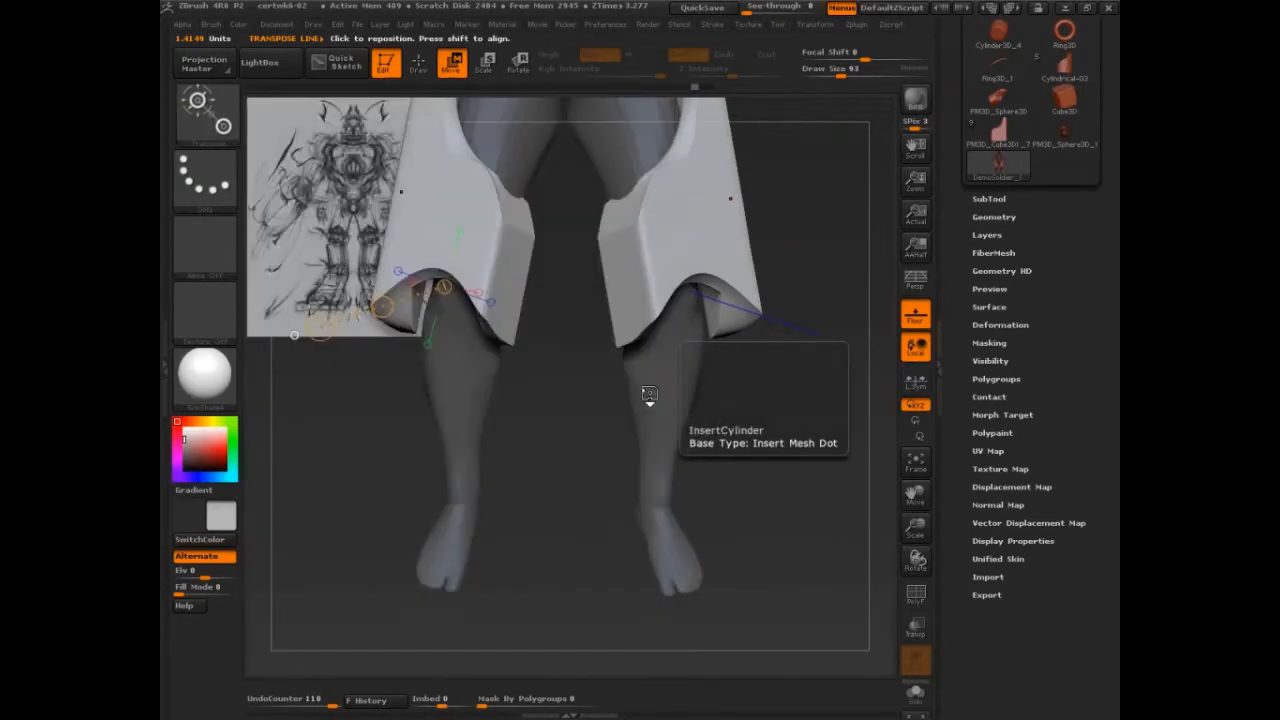
drag(706, 292, 760, 333)
key(ctrl+z)
drag(838, 350, 753, 364)
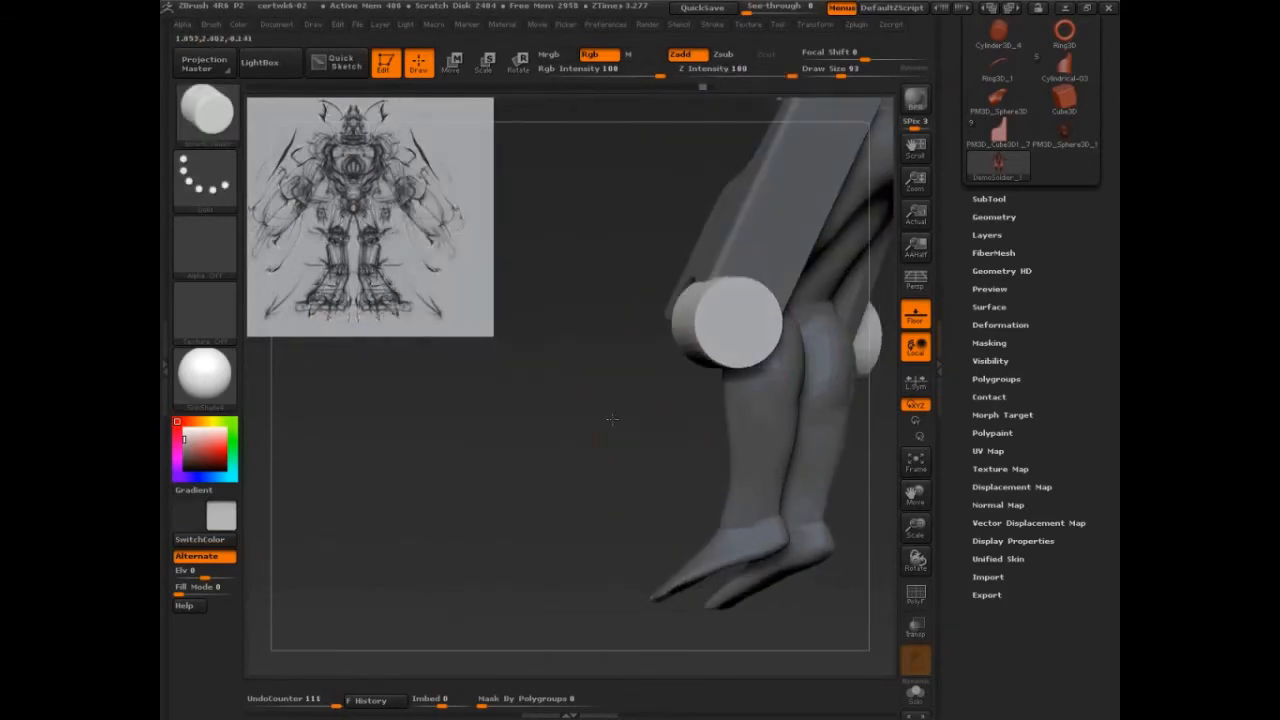
shift+drag(609, 420, 689, 420)
mouse_move(846, 358)
mouse_down()
mouse_move(808, 400)
mouse_move(838, 403)
mouse_move(771, 400)
mouse_move(814, 531)
mouse_up()
Move the knee cylinders inward with the transpose line until they sit under the arches of the thigh plates
key(w)
click(724, 375)
key(ctrl+shift)
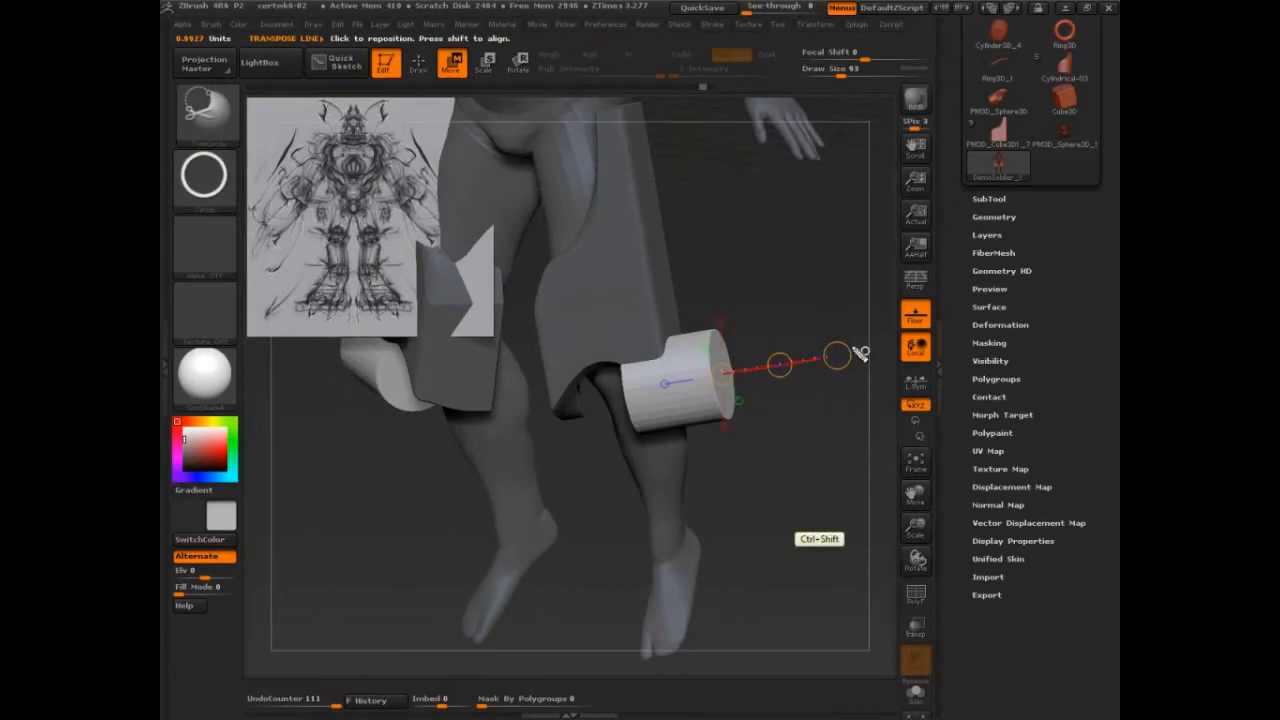
drag(826, 461, 814, 531)
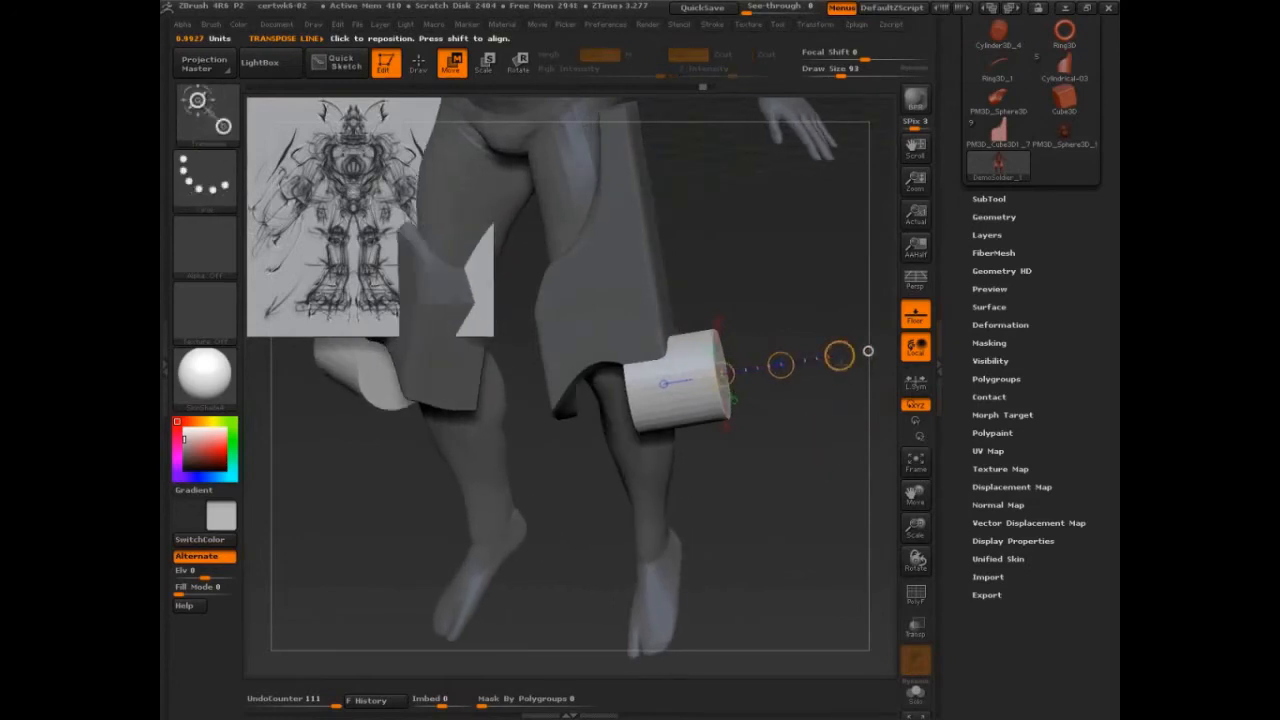
key(shift)
shift+drag(839, 356, 770, 367)
shift+drag(789, 447, 812, 518)
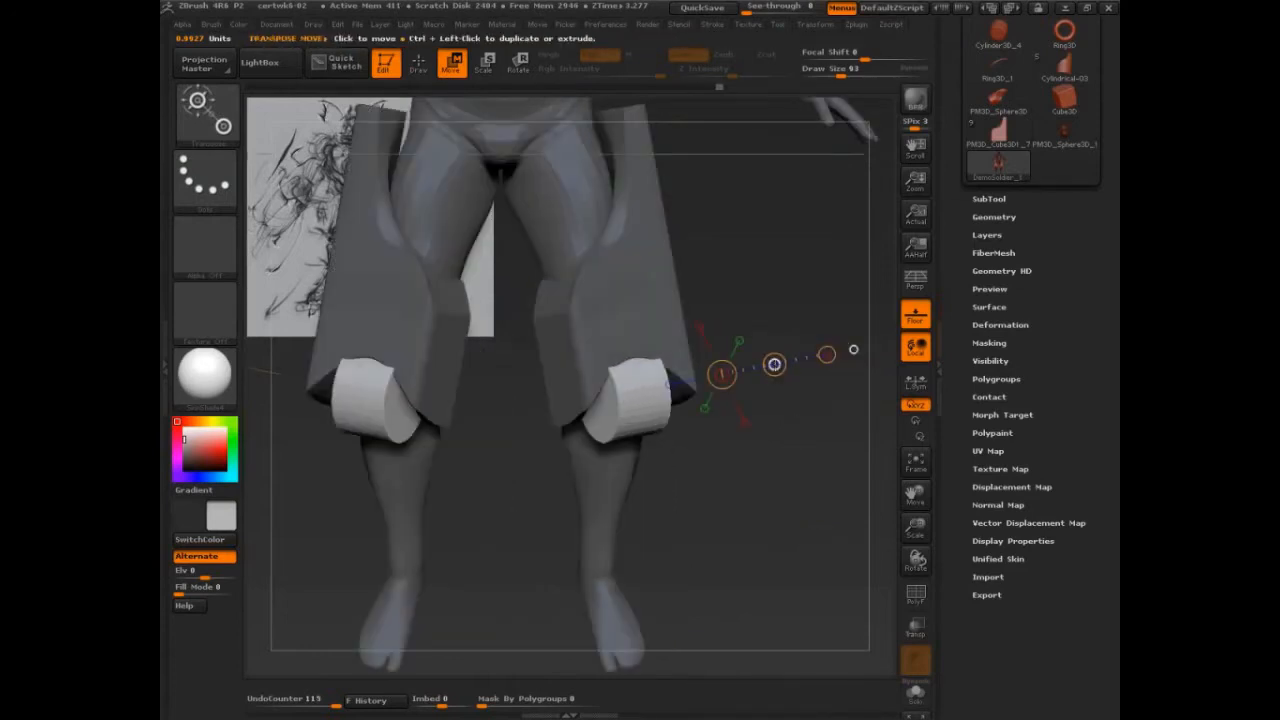
Lower the knee cylinders slightly and adjust their depth against the knees
drag(774, 365, 775, 385)
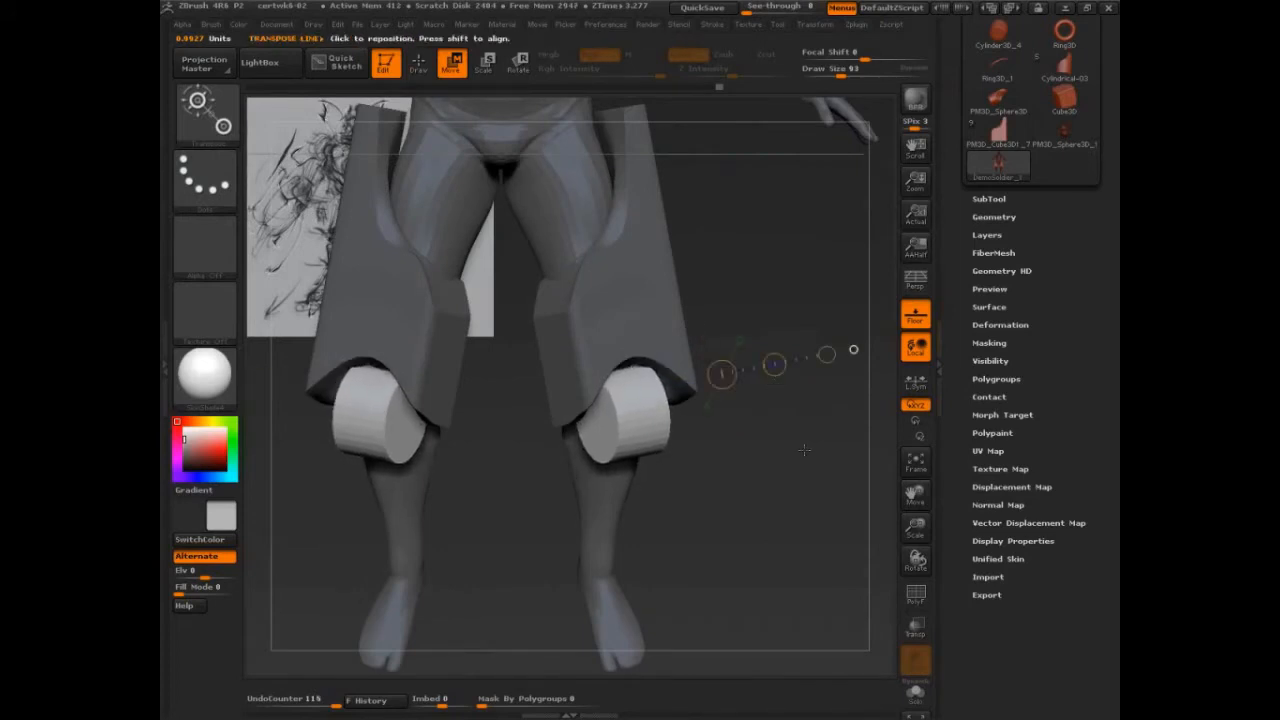
drag(804, 450, 735, 443)
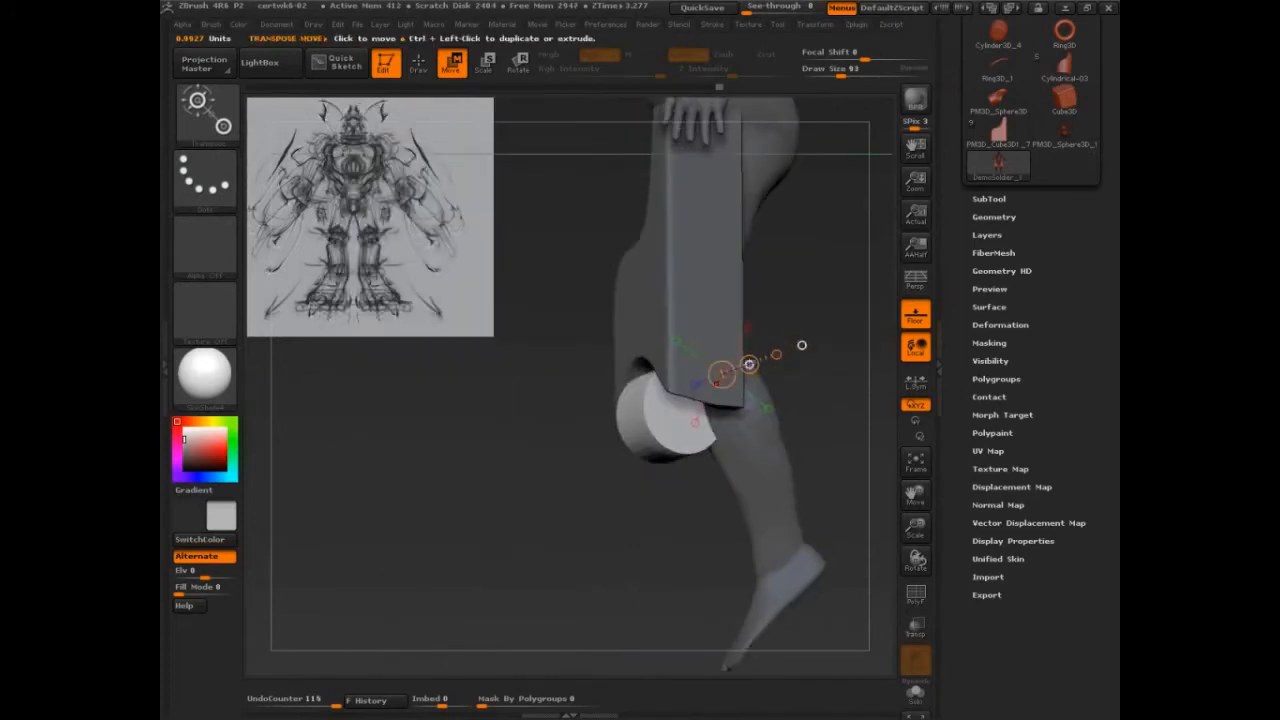
drag(749, 363, 750, 362)
drag(642, 530, 704, 526)
mouse_move(812, 510)
alt+mouse_down()
mouse_move(818, 440)
mouse_move(840, 439)
mouse_move(838, 424)
mouse_move(800, 428)
alt+mouse_up()
Insert a mech-plates part with notches at both ends over the front of both shins
key(q)
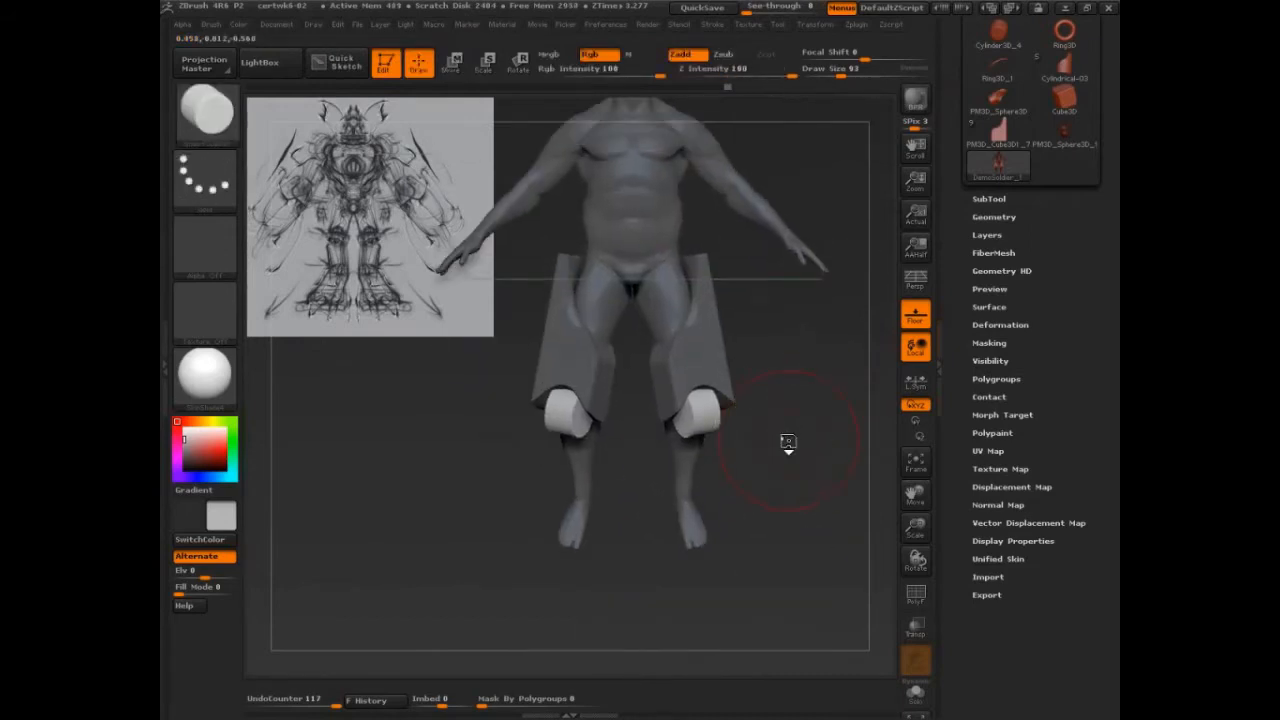
key(b)
click(706, 640)
mouse_move(817, 537)
alt+mouse_down()
mouse_move(790, 454)
mouse_move(789, 467)
alt+mouse_up()
key(m)
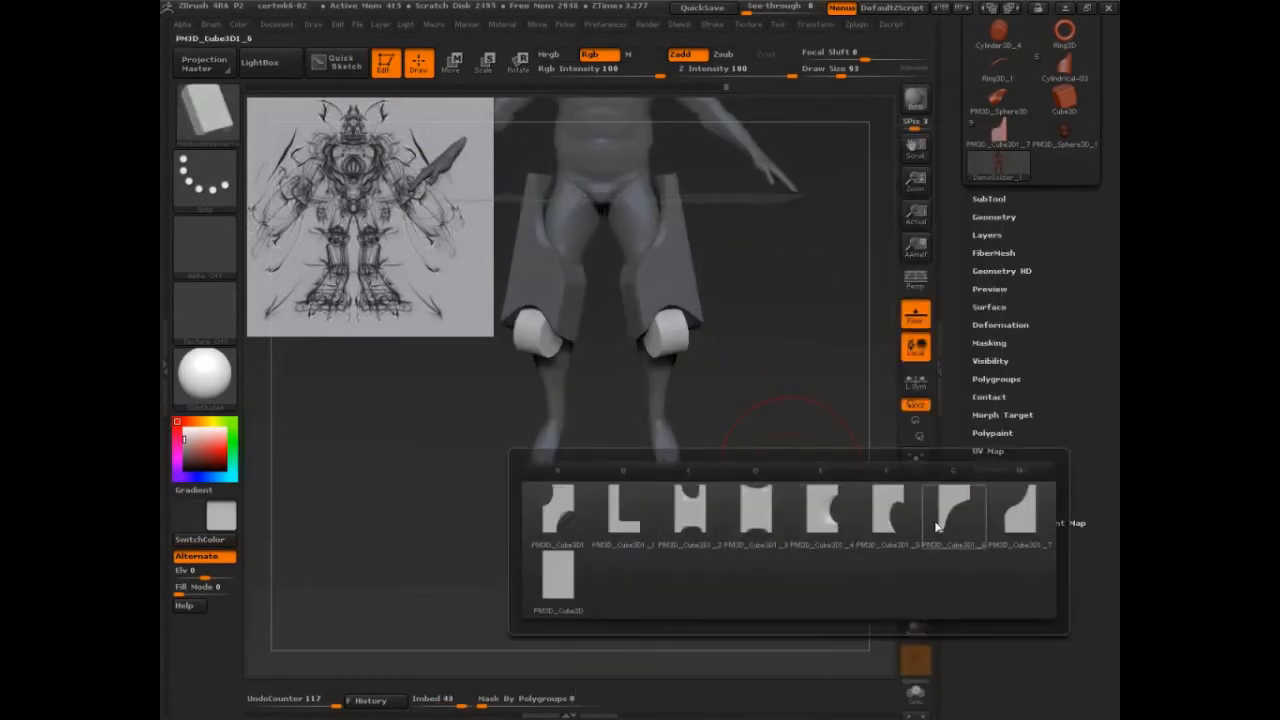
mouse_move(939, 527)
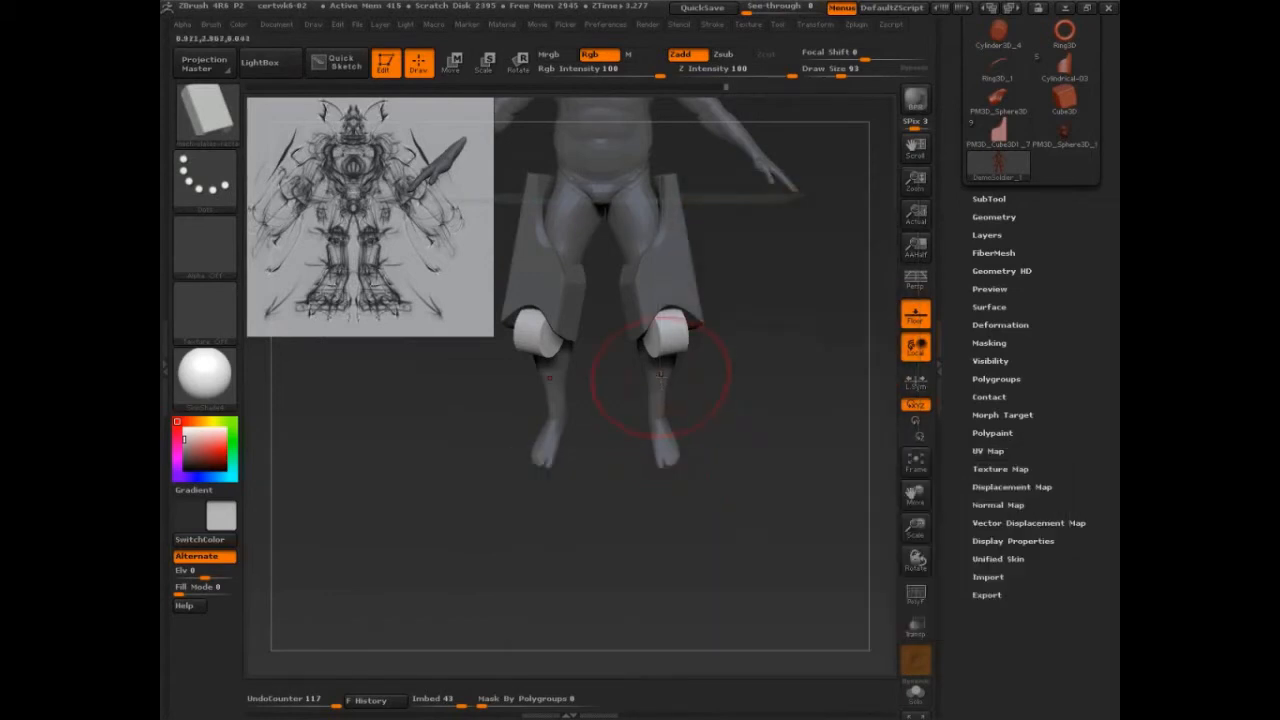
drag(660, 375, 664, 433)
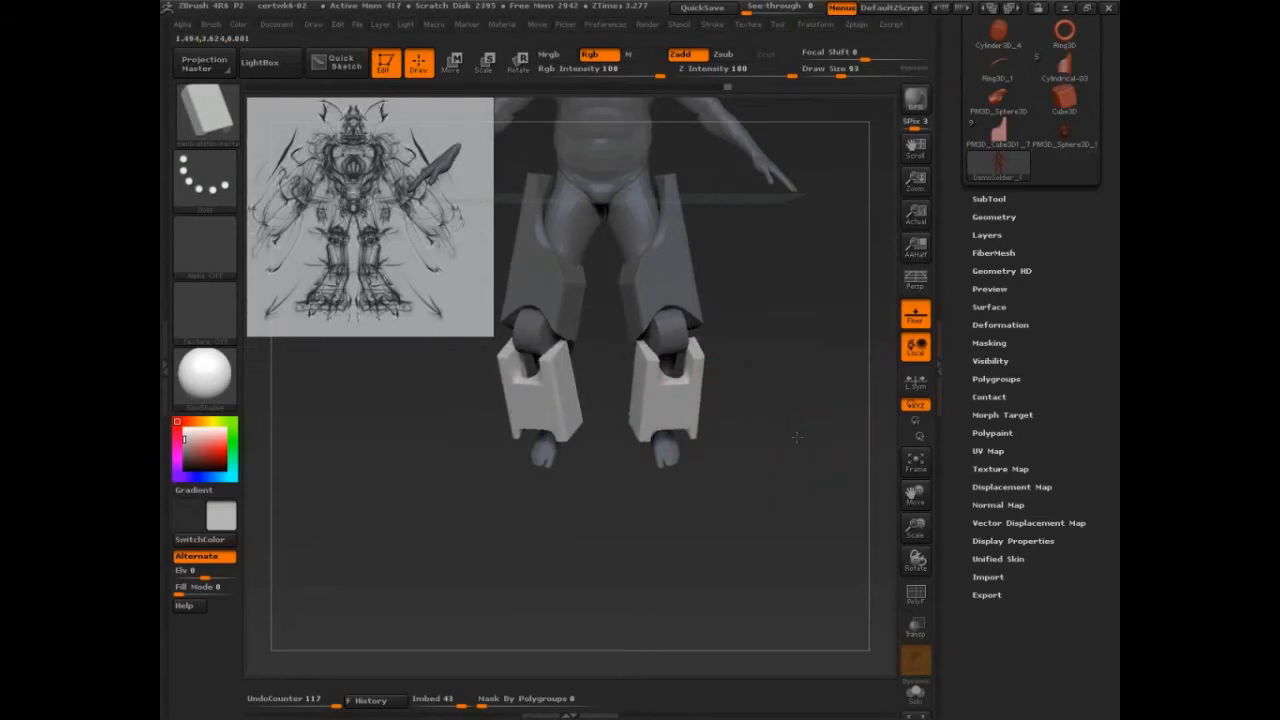
Adjust the shin plates sideways with the transpose line to center them on the lower legs
drag(797, 437, 821, 395)
key(w)
drag(788, 436, 769, 454)
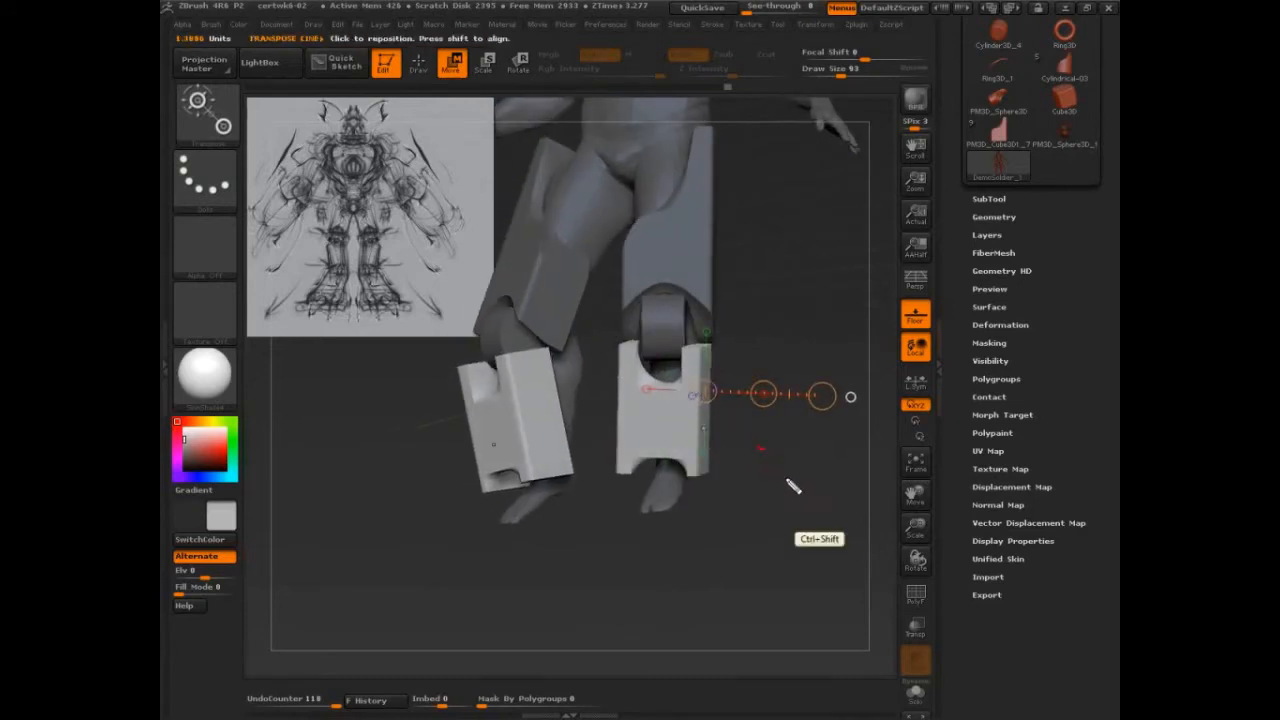
drag(785, 484, 759, 394)
drag(784, 450, 794, 447)
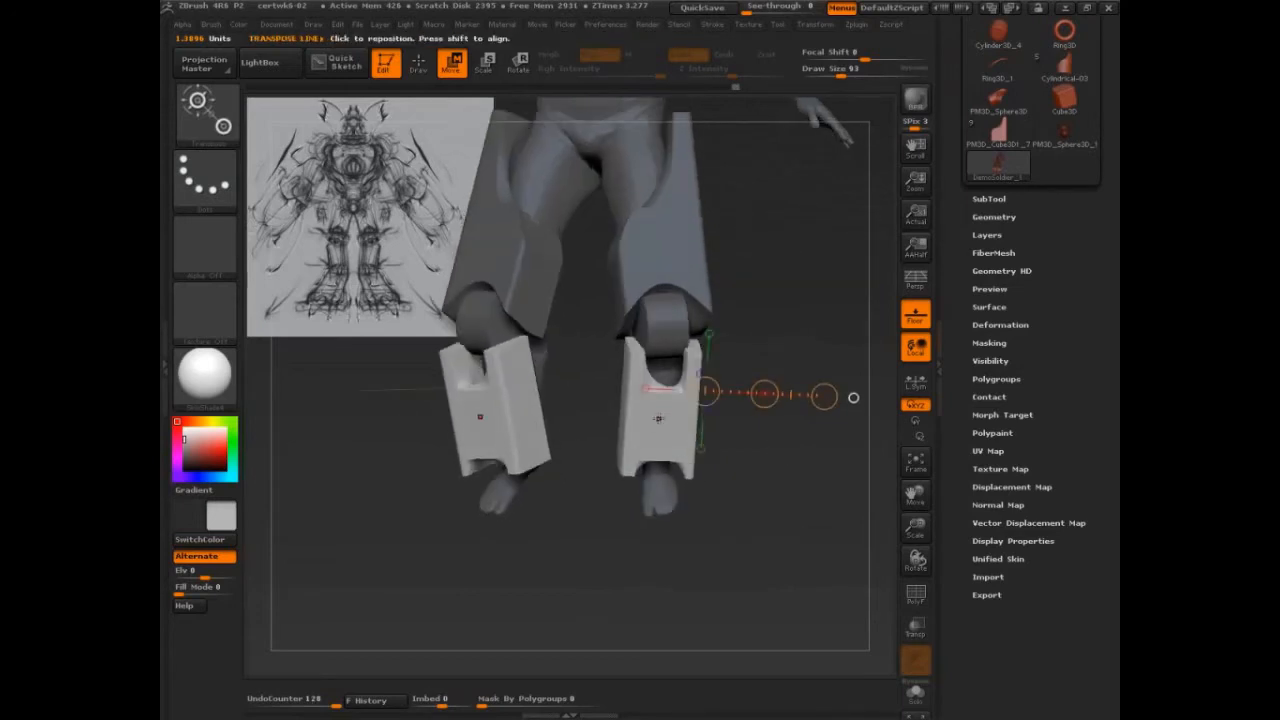
Rotate the shin plates slightly in line with the lower legs and shift them upward toward the knees
drag(637, 359, 626, 486)
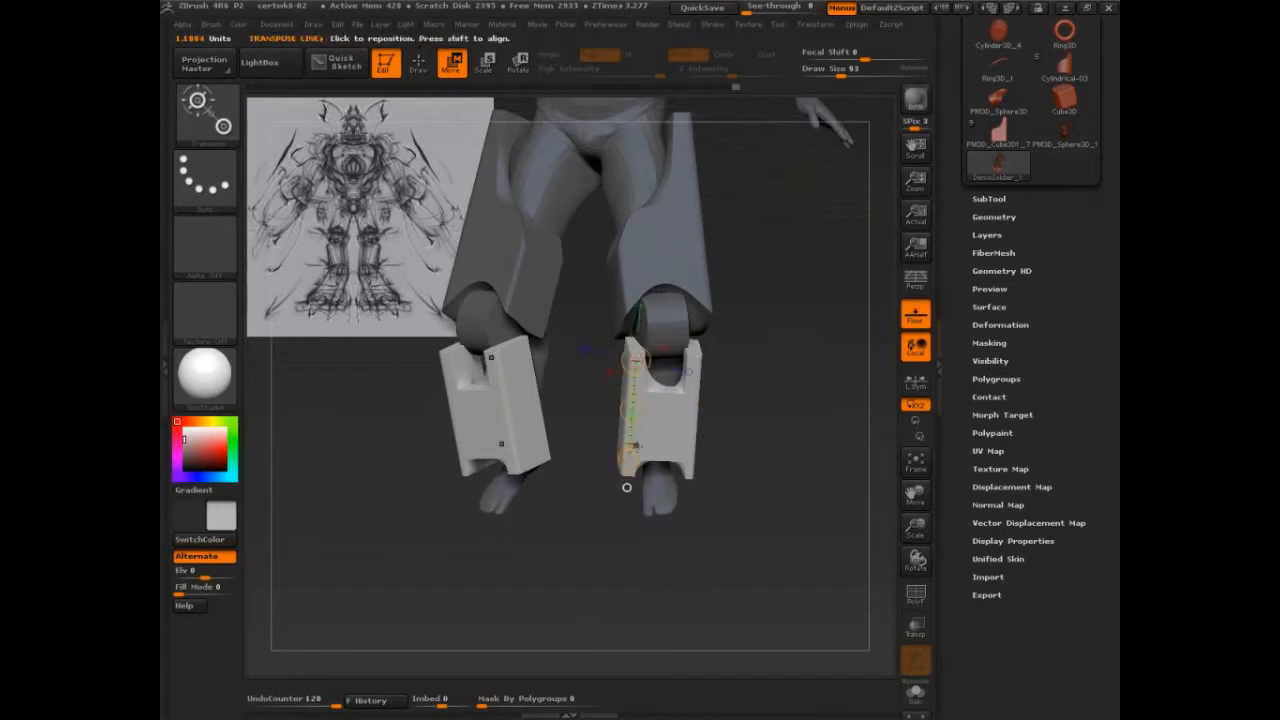
key(r)
mouse_move(632, 412)
mouse_down()
mouse_move(645, 384)
mouse_move(638, 411)
mouse_up()
key(w)
drag(791, 431, 736, 430)
drag(633, 410, 630, 396)
Narrow the shin plates slightly across their width with the transpose line
drag(773, 388, 798, 373)
click(708, 394)
drag(805, 440, 824, 440)
shift+drag(826, 374, 808, 373)
drag(803, 443, 798, 371)
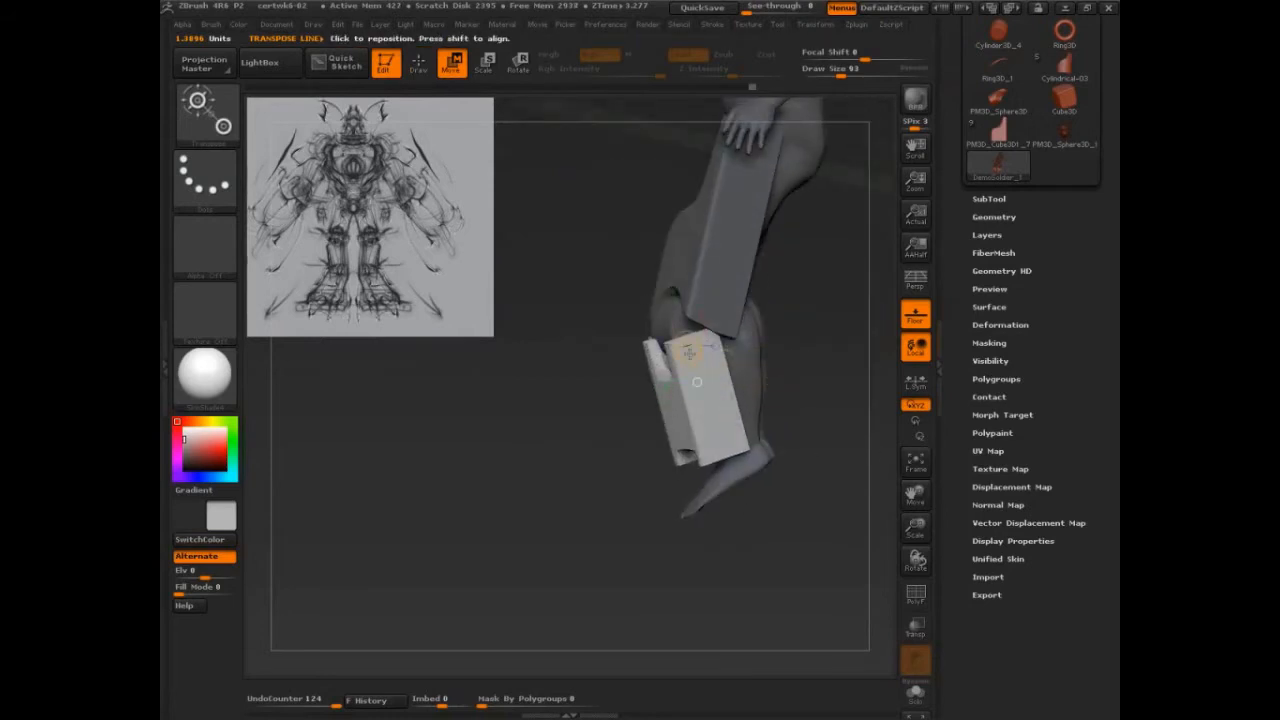
Rotate the shin plates to match the lower leg's slope from the side and move them back against the shins
drag(688, 344, 726, 470)
key(r)
drag(702, 400, 727, 430)
drag(846, 391, 712, 396)
key(w)
drag(620, 471, 786, 450)
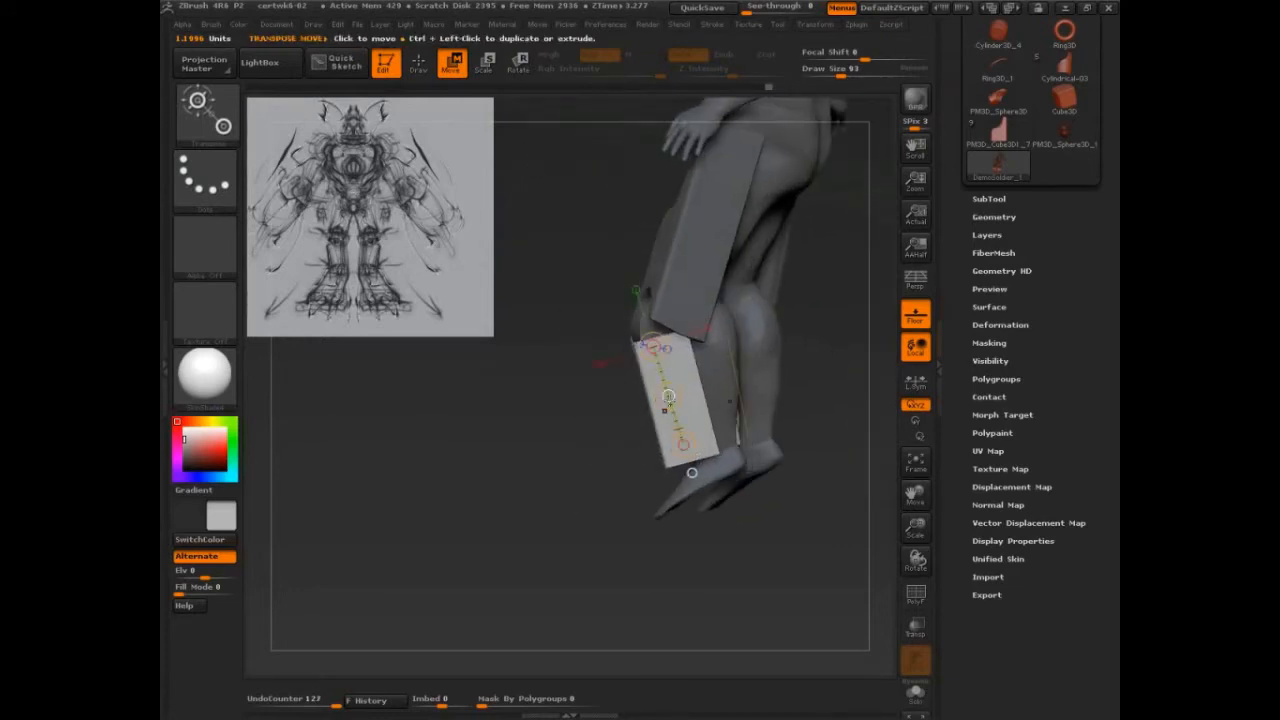
drag(667, 399, 688, 398)
drag(581, 458, 669, 473)
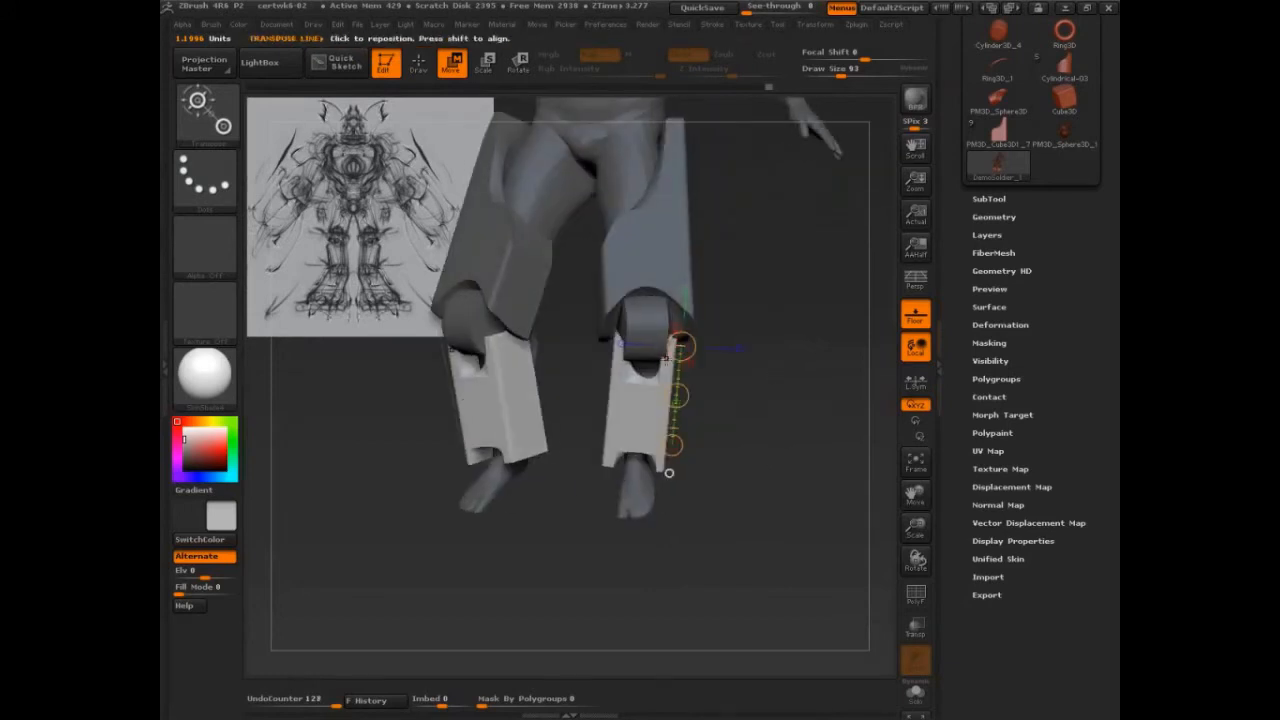
Mask everything except the knee cylinders, then rotate and lower them slightly into the upper notches of the shin plates
ctrl+right_drag(768, 400, 834, 437)
alt+click(680, 307)
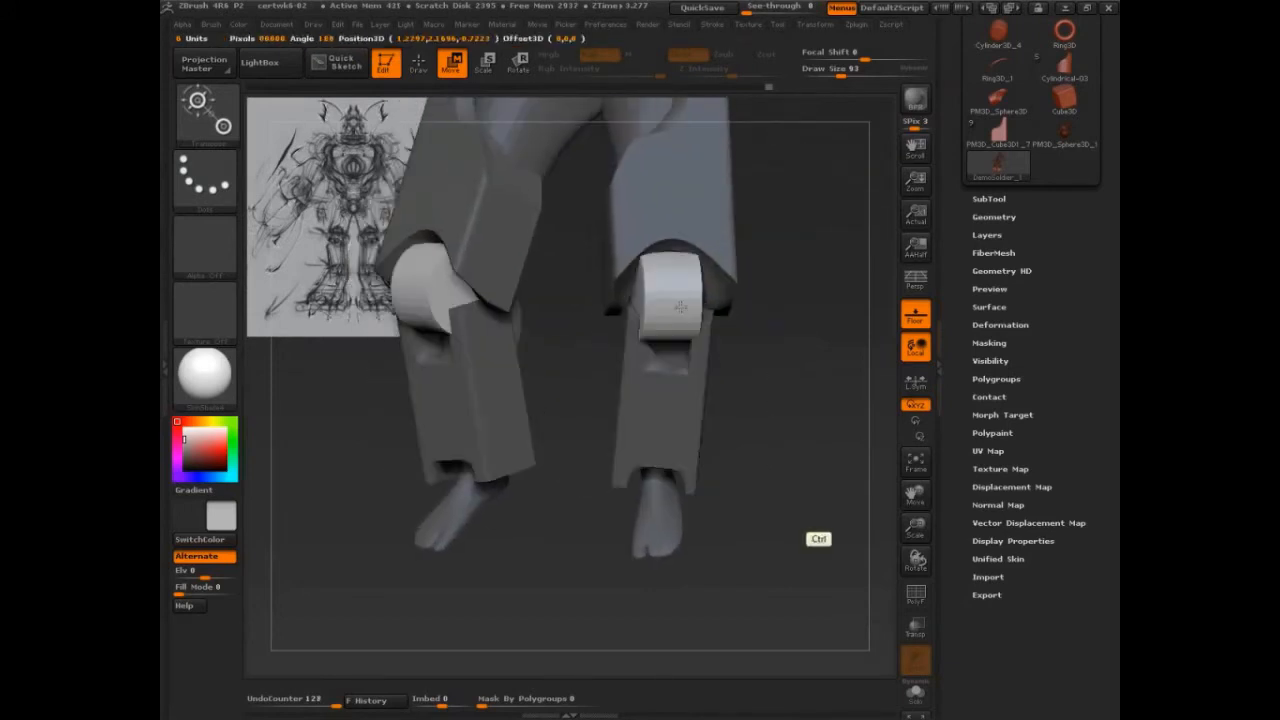
ctrl+drag(680, 307, 683, 392)
mouse_move(825, 408)
mouse_down()
mouse_move(778, 410)
mouse_move(782, 430)
mouse_up()
key(r)
drag(682, 348, 758, 355)
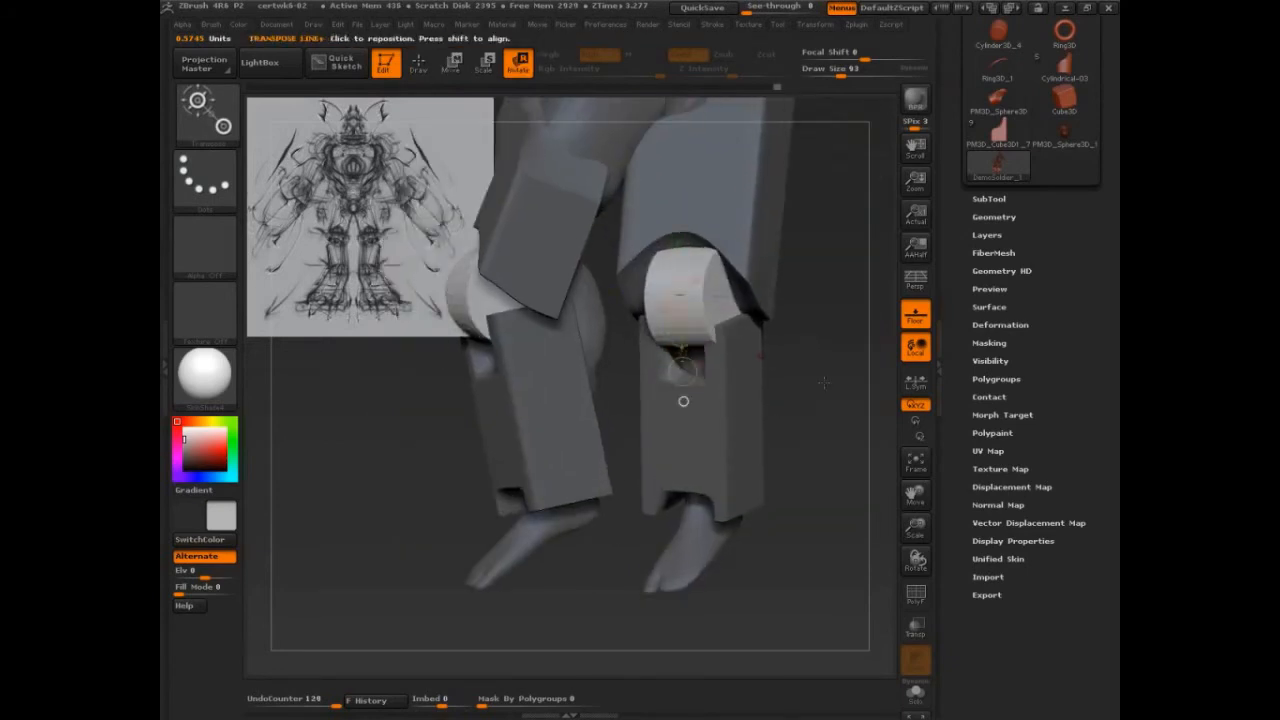
drag(824, 382, 856, 366)
drag(708, 342, 714, 357)
key(w)
drag(714, 308, 710, 318)
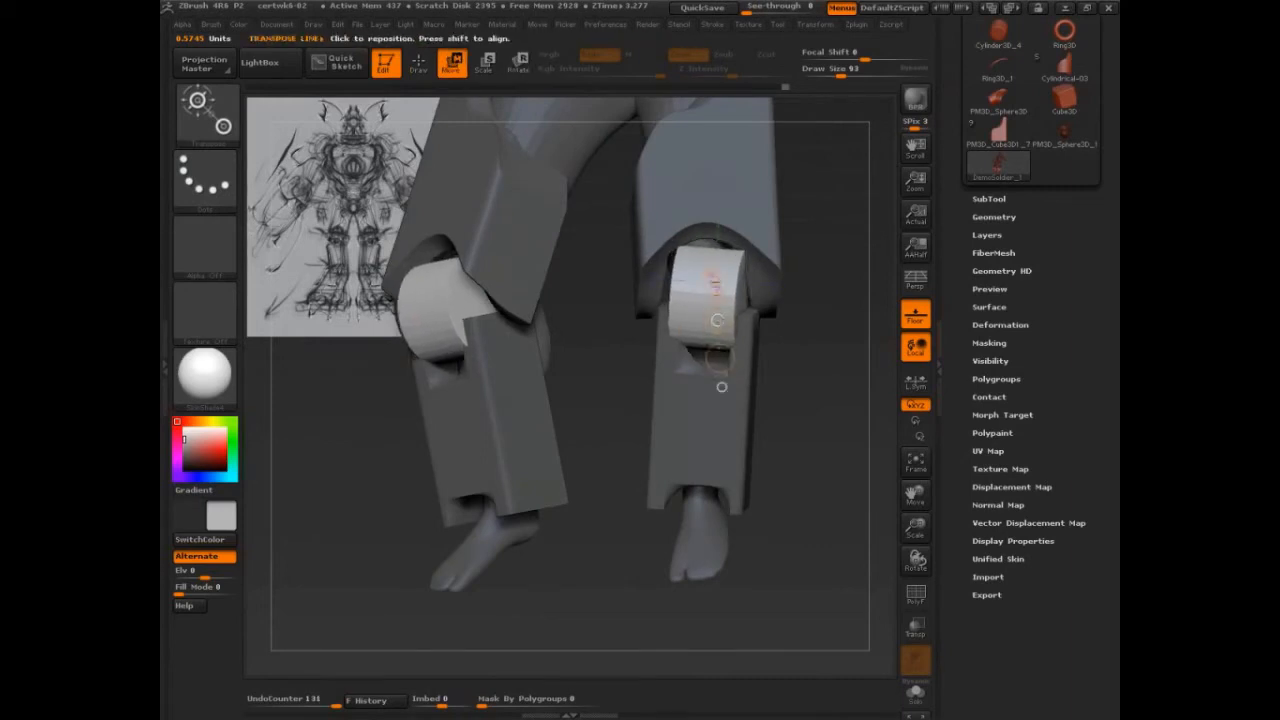
Narrow the knee cylinders to fit between the prongs of the shin plates and clear the mask
drag(862, 337, 828, 335)
drag(754, 306, 860, 315)
drag(834, 371, 866, 370)
shift+drag(809, 306, 803, 307)
key(ctrl+z)
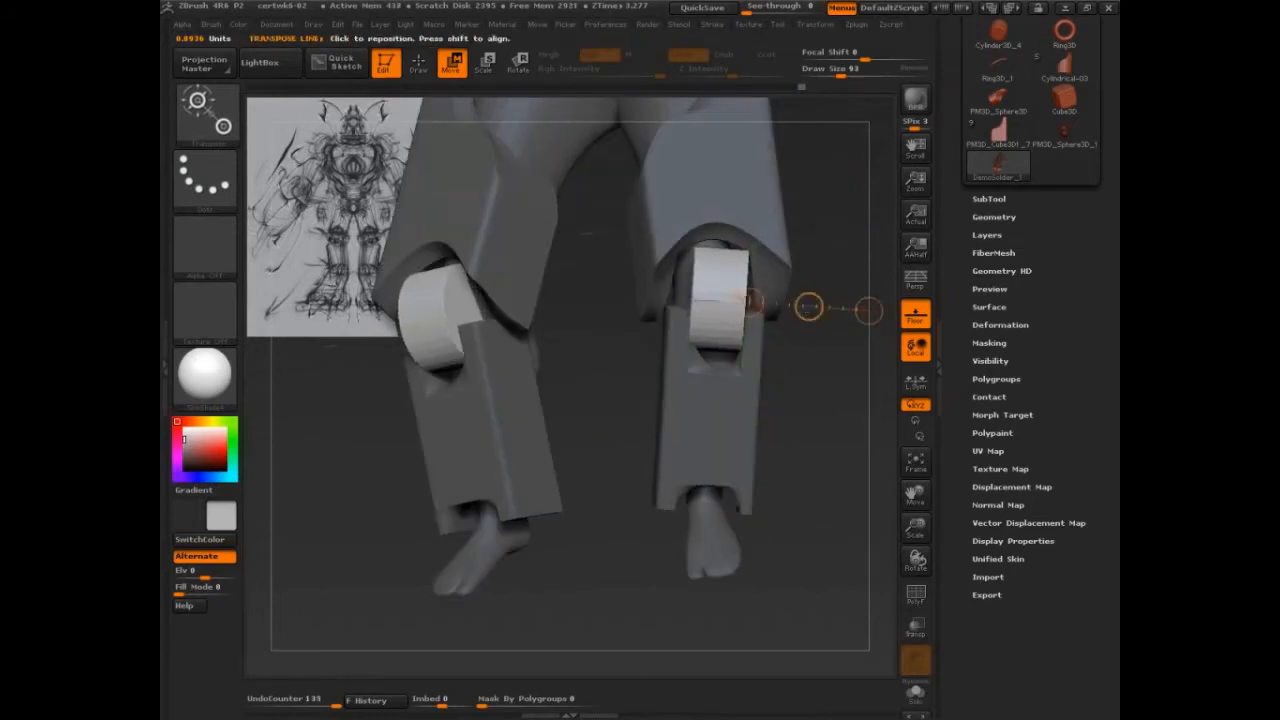
key(q)
mouse_move(819, 357)
ctrl+mouse_down()
mouse_move(809, 407)
mouse_move(834, 344)
mouse_move(818, 417)
mouse_move(843, 429)
mouse_move(789, 417)
mouse_move(808, 428)
mouse_move(817, 534)
mouse_move(731, 404)
ctrl+mouse_up()
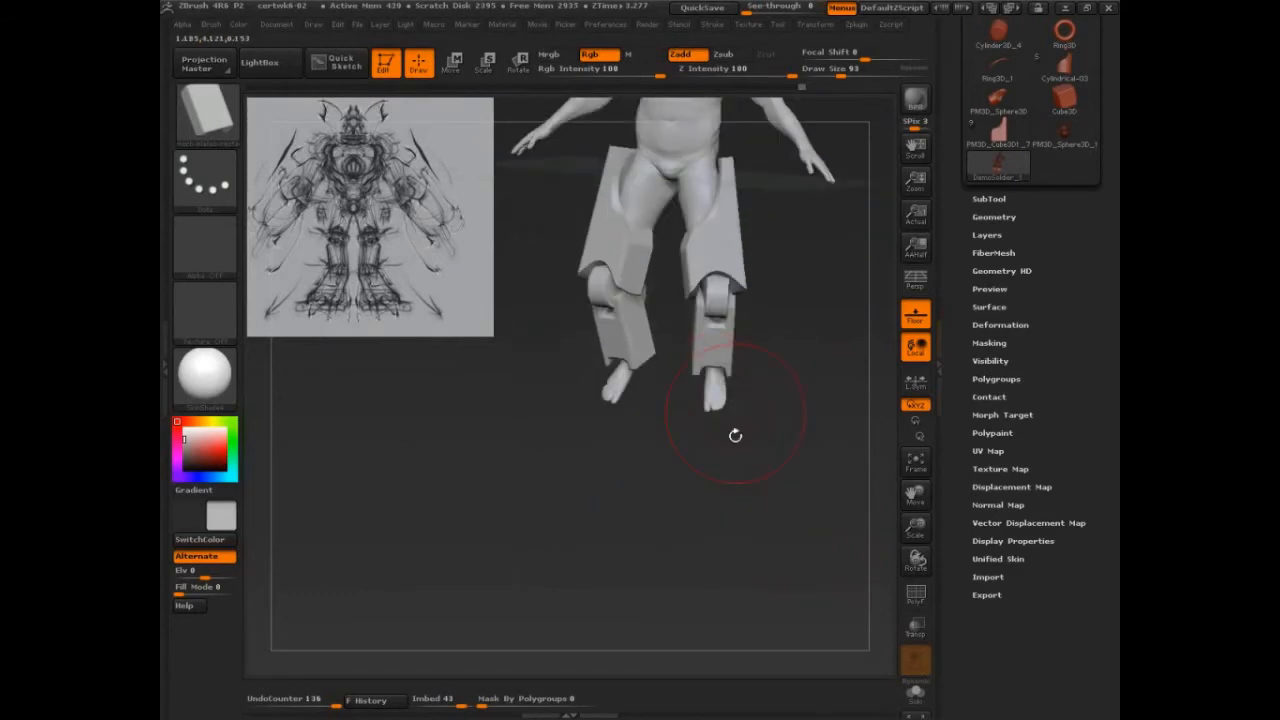
Insert the plain rectangular PM3D_Cube3D plate on top of both feet
key(b)
click(672, 610)
key(m)
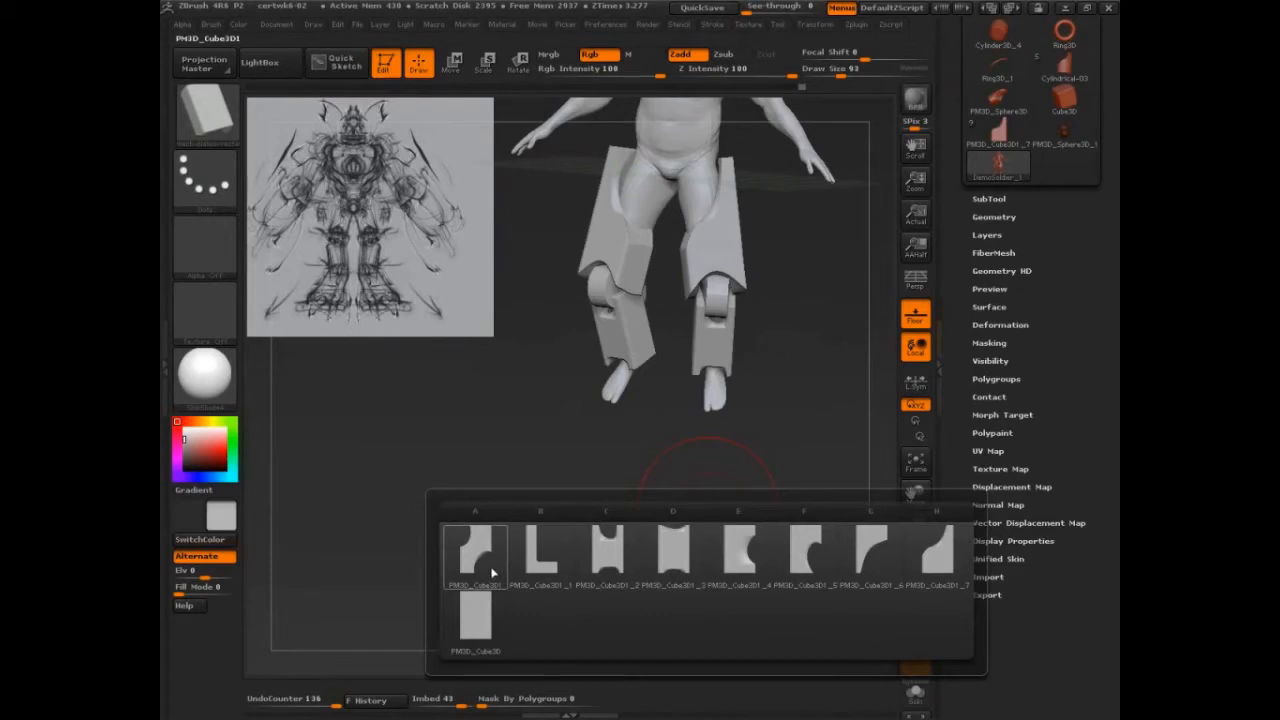
mouse_move(807, 566)
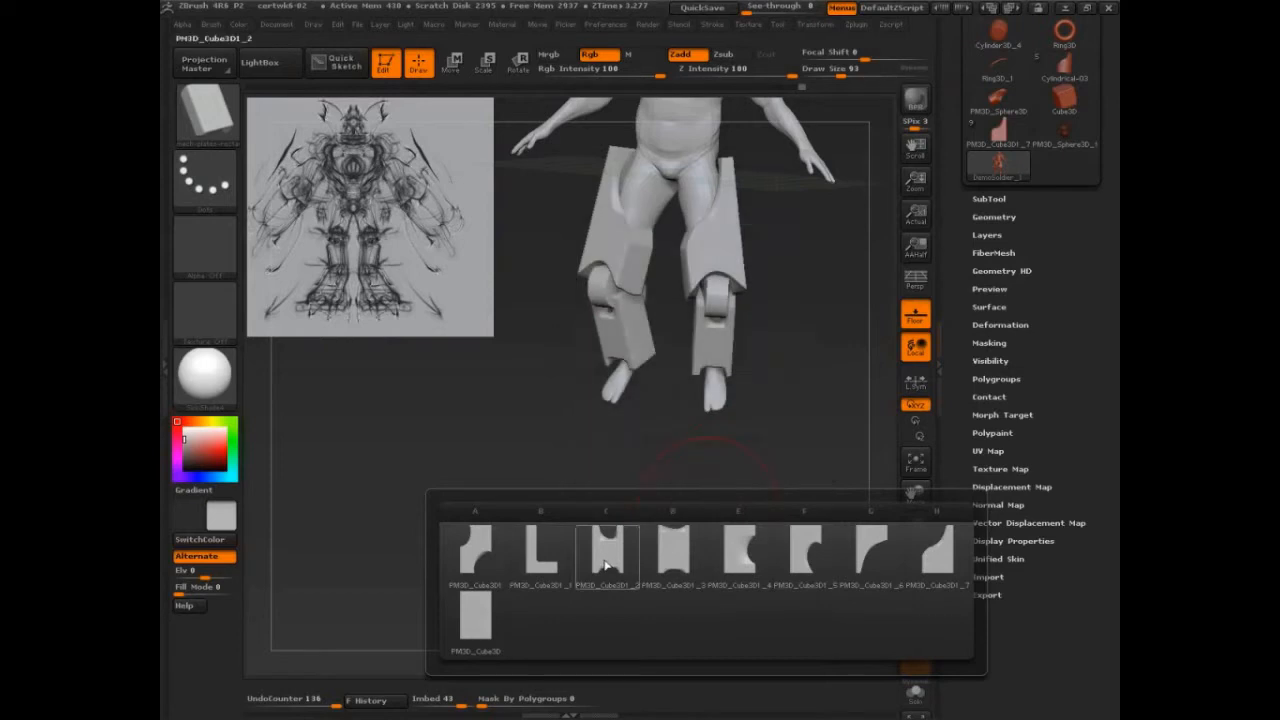
mouse_move(549, 567)
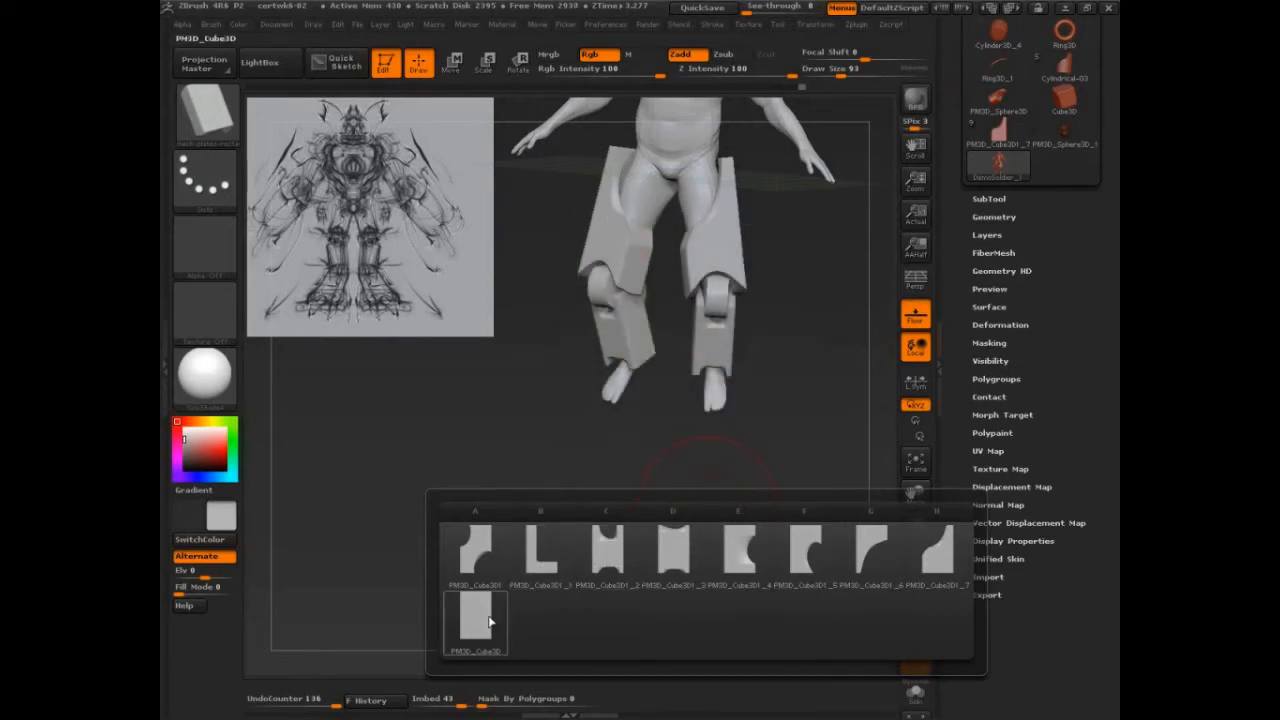
click(475, 616)
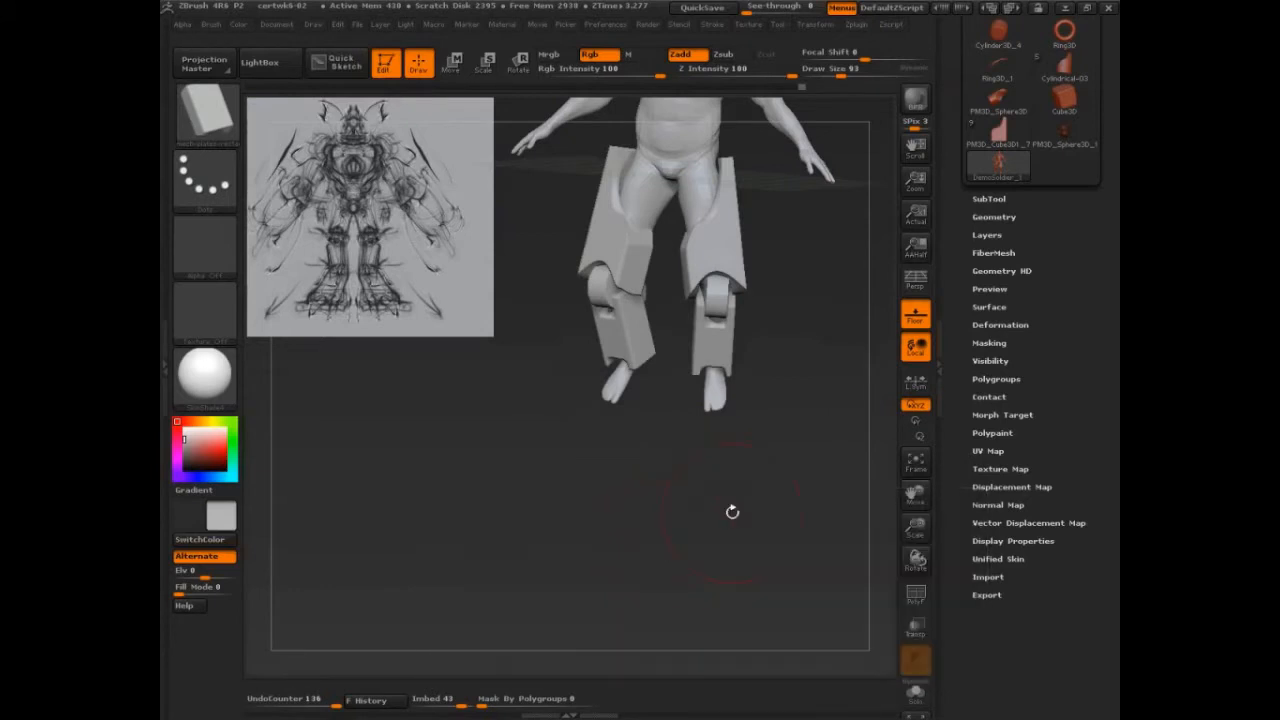
mouse_move(732, 512)
mouse_down()
mouse_move(734, 478)
mouse_move(819, 539)
mouse_up()
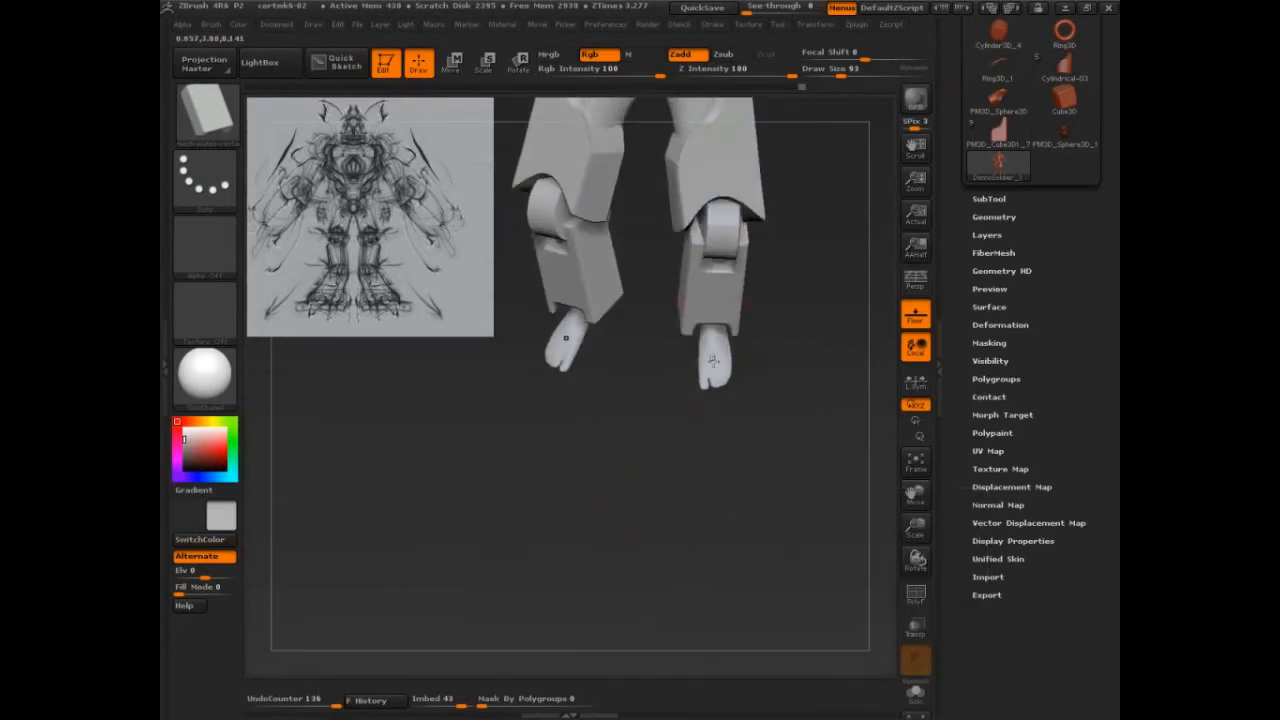
drag(712, 359, 712, 303)
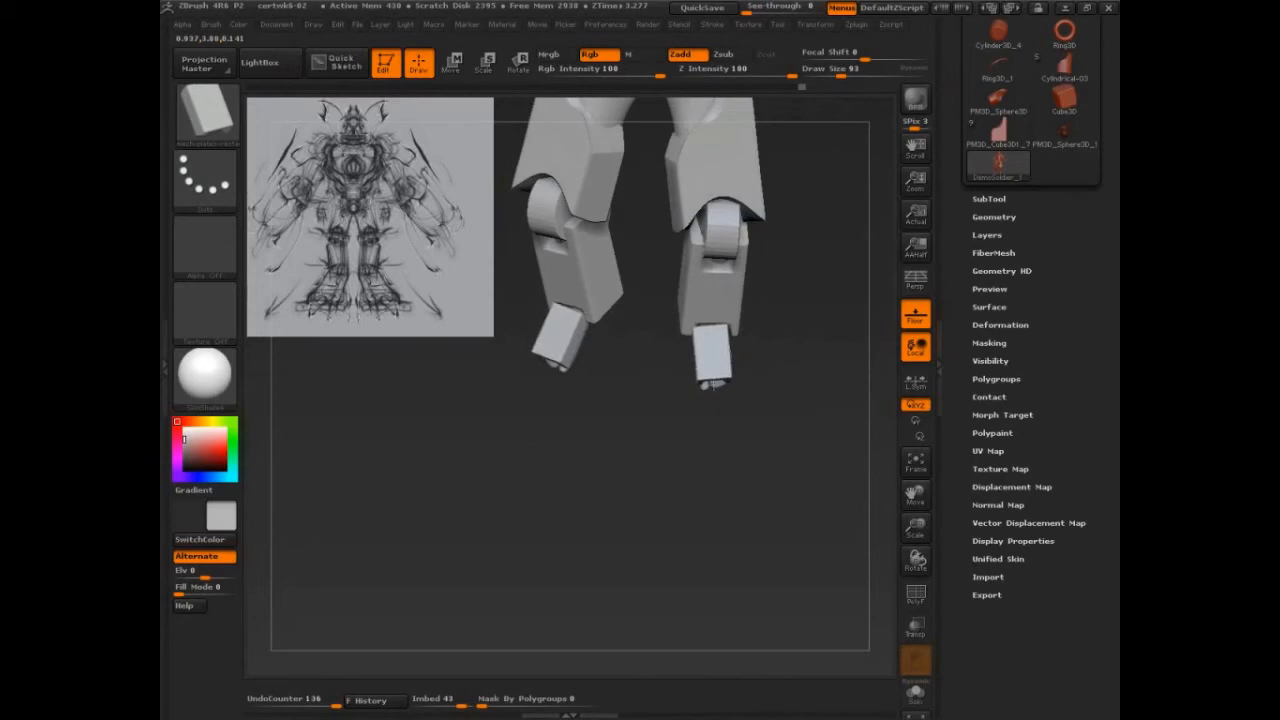
Move the foot plates back with the transpose line so they wrap around the feet
drag(814, 426, 758, 514)
key(w)
drag(634, 408, 783, 449)
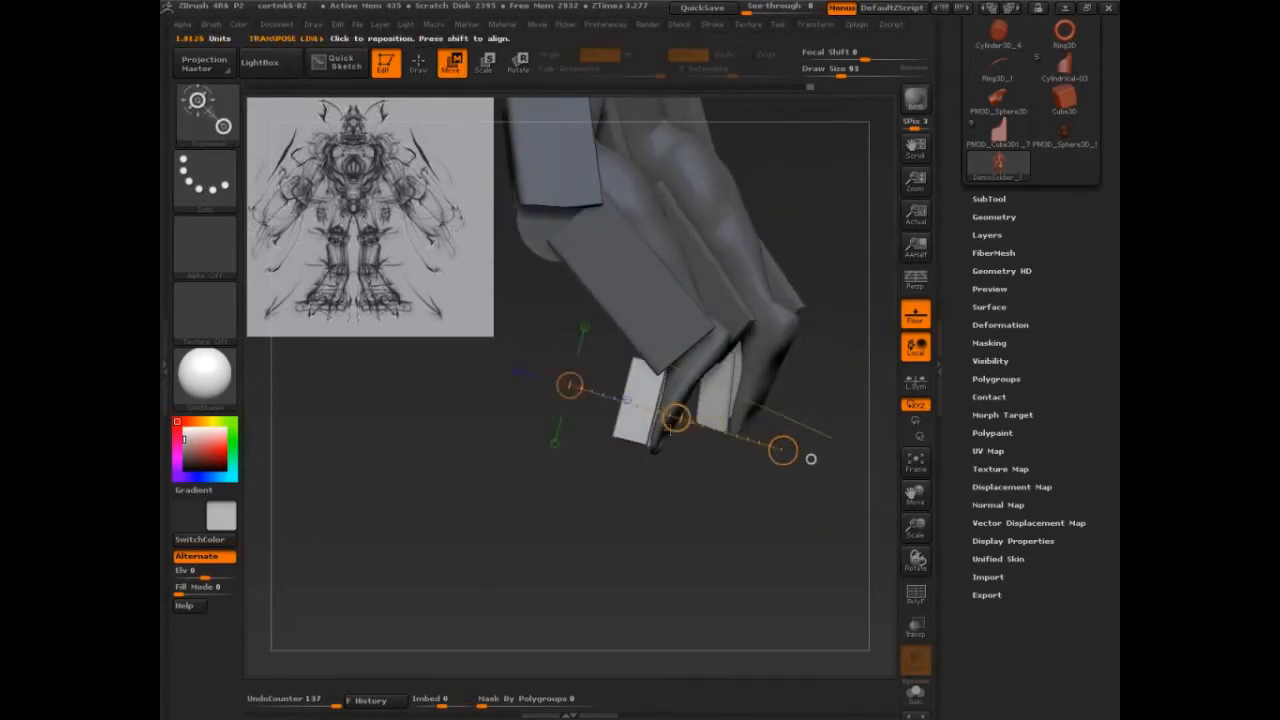
drag(677, 417, 705, 412)
click(857, 449)
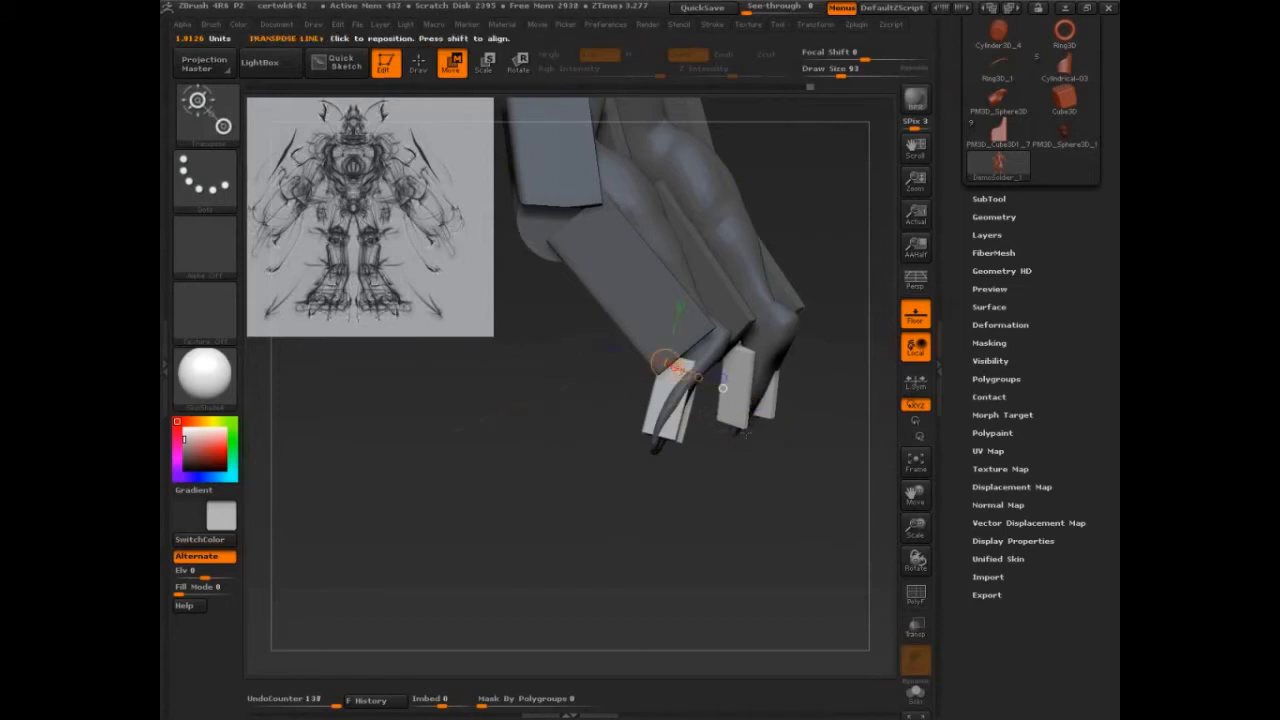
Rotate the foot plates from the side to follow the slope of the feet
drag(728, 490, 754, 494)
click(680, 374)
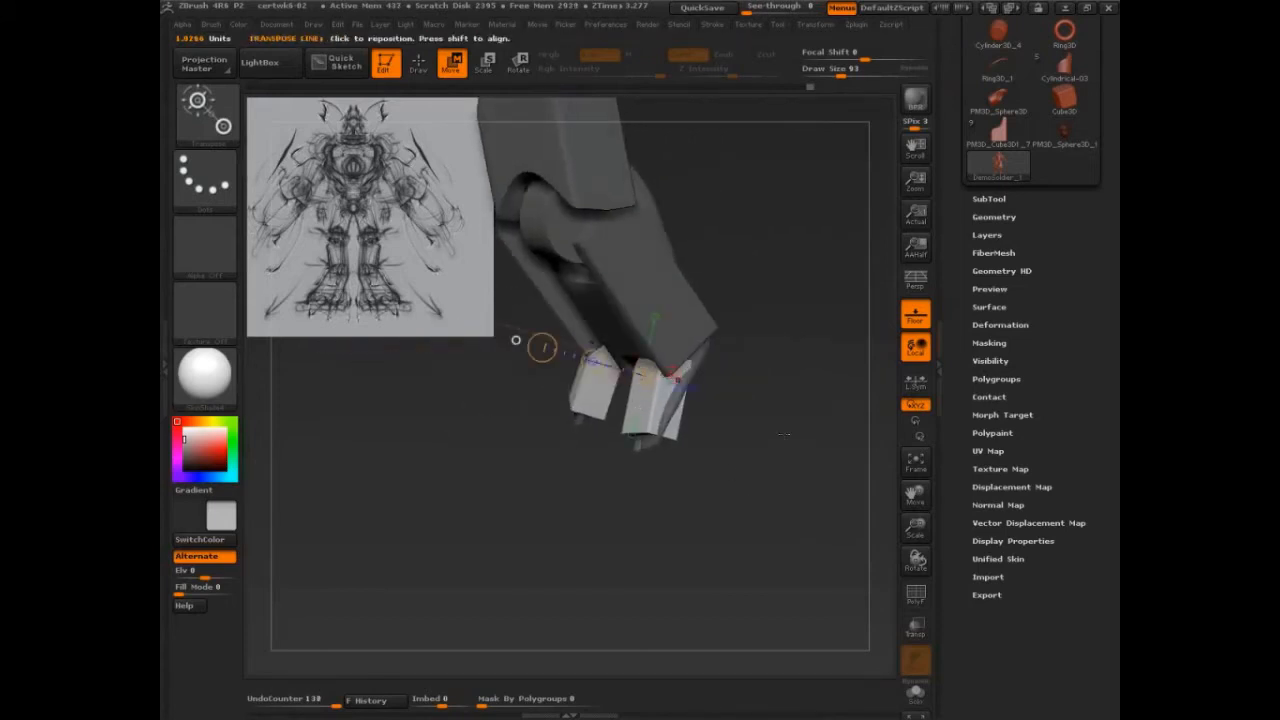
drag(746, 441, 776, 444)
alt+drag(780, 510, 851, 553)
key(r)
drag(634, 531, 655, 529)
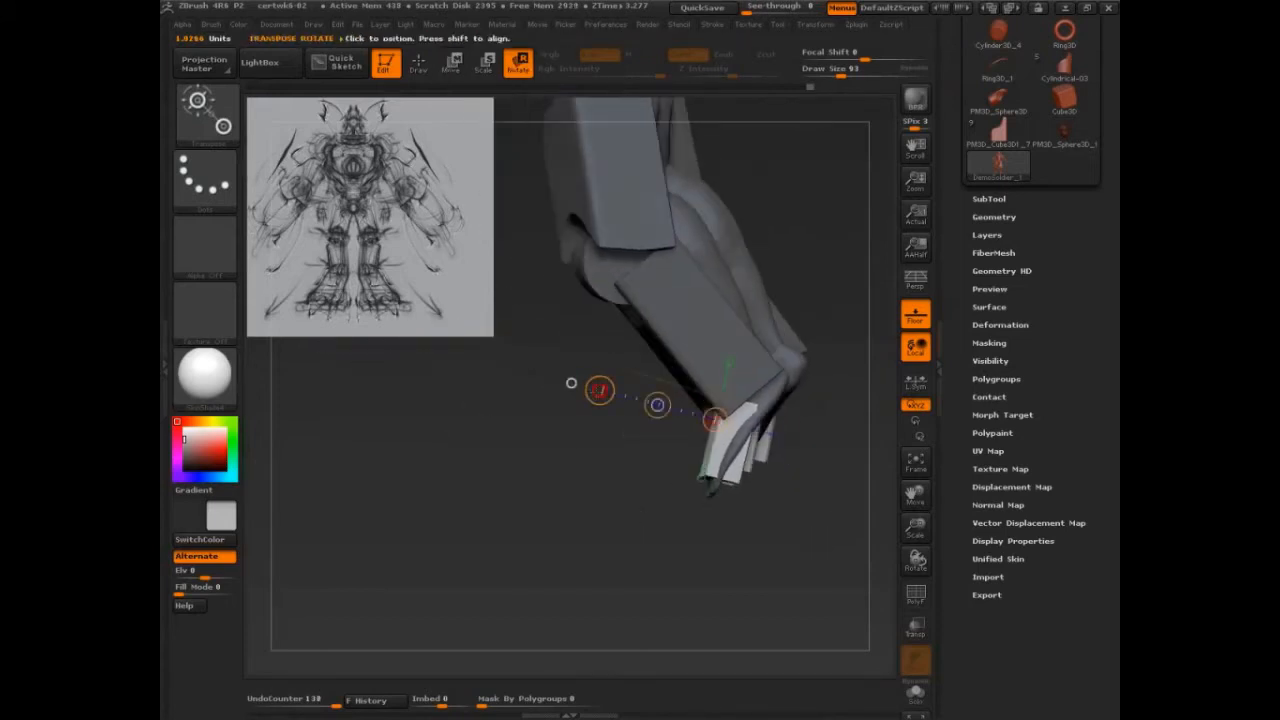
drag(598, 389, 602, 360)
Move the foot plates slightly so they cover the tops of the feet below the shin plates
drag(580, 520, 810, 506)
key(w)
drag(686, 387, 699, 365)
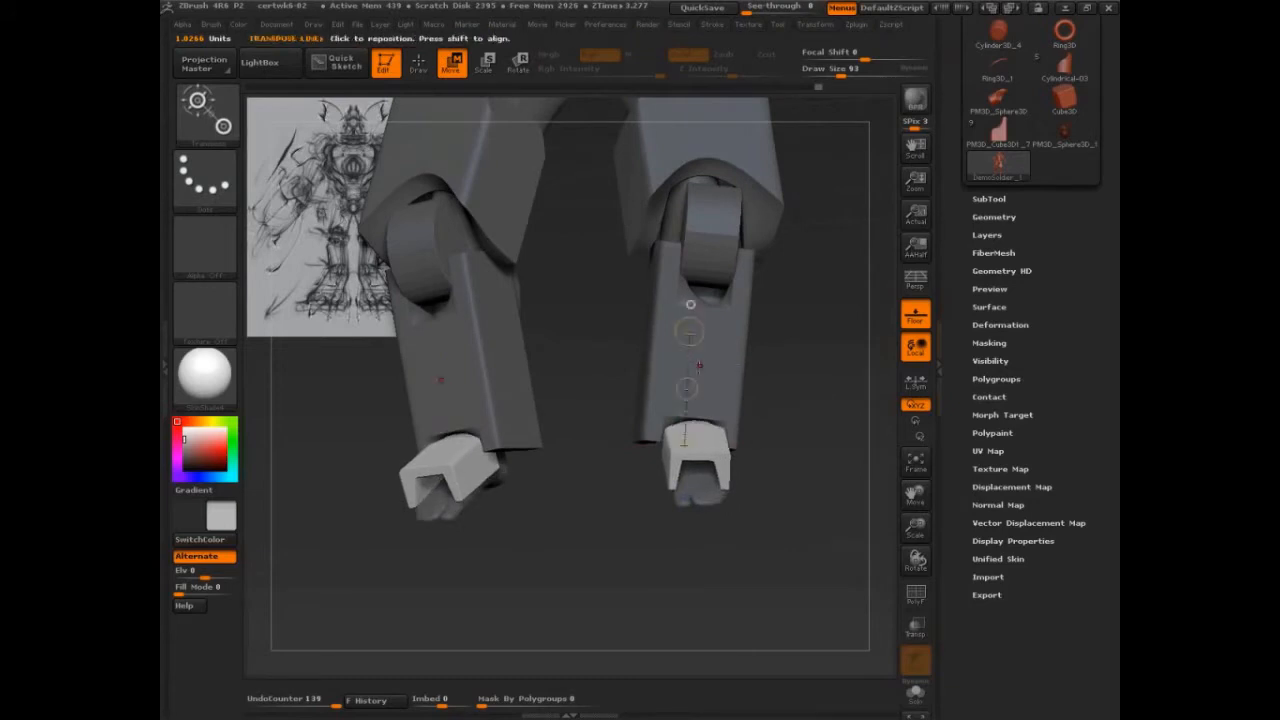
drag(814, 394, 808, 478)
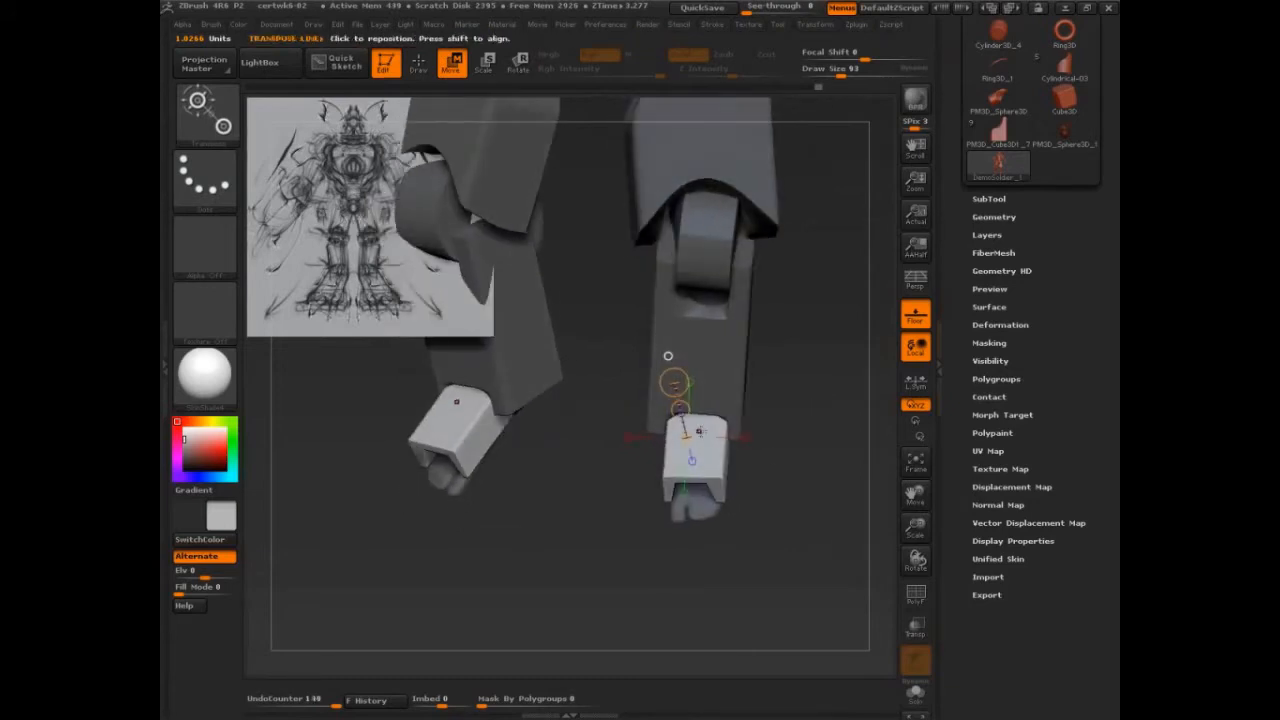
Rotate the foot plates slightly from the front to line them up with the feet
key(r)
drag(690, 436, 712, 438)
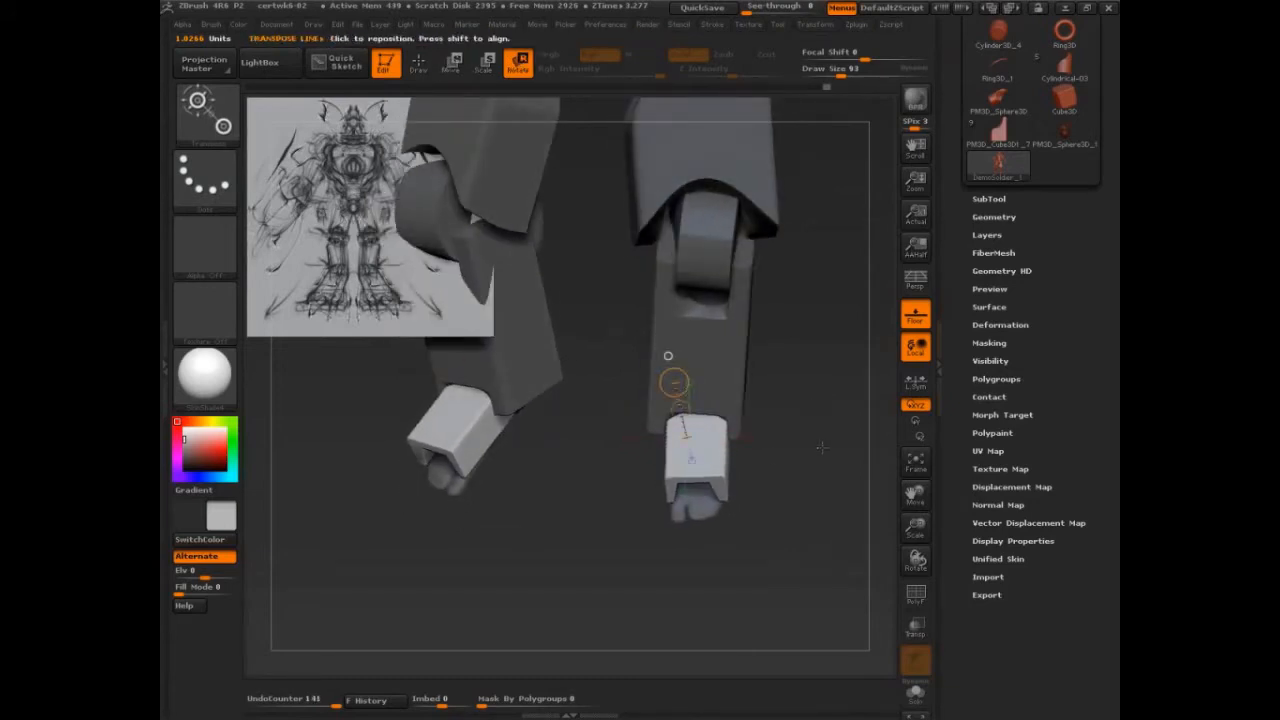
key(q)
mouse_move(836, 465)
mouse_down()
mouse_move(817, 534)
mouse_move(806, 438)
mouse_move(787, 476)
mouse_move(798, 506)
mouse_up()
Duplicate the foot plates with the transpose line and position the copies below the originals over the toes
click(453, 64)
ctrl+shift+drag(665, 363, 648, 430)
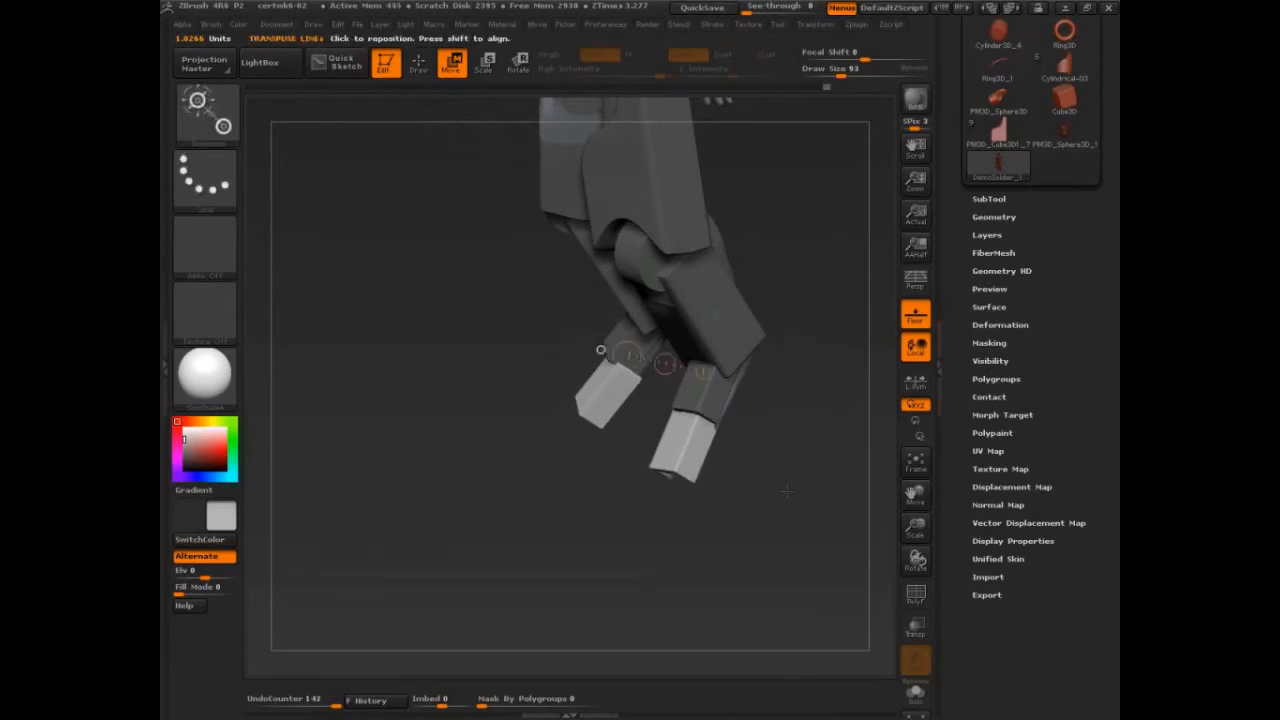
mouse_move(786, 489)
mouse_down()
mouse_move(823, 500)
mouse_move(831, 483)
mouse_move(786, 487)
mouse_move(828, 515)
mouse_up()
shift+drag(786, 440, 804, 446)
drag(825, 506, 761, 489)
drag(740, 428, 751, 416)
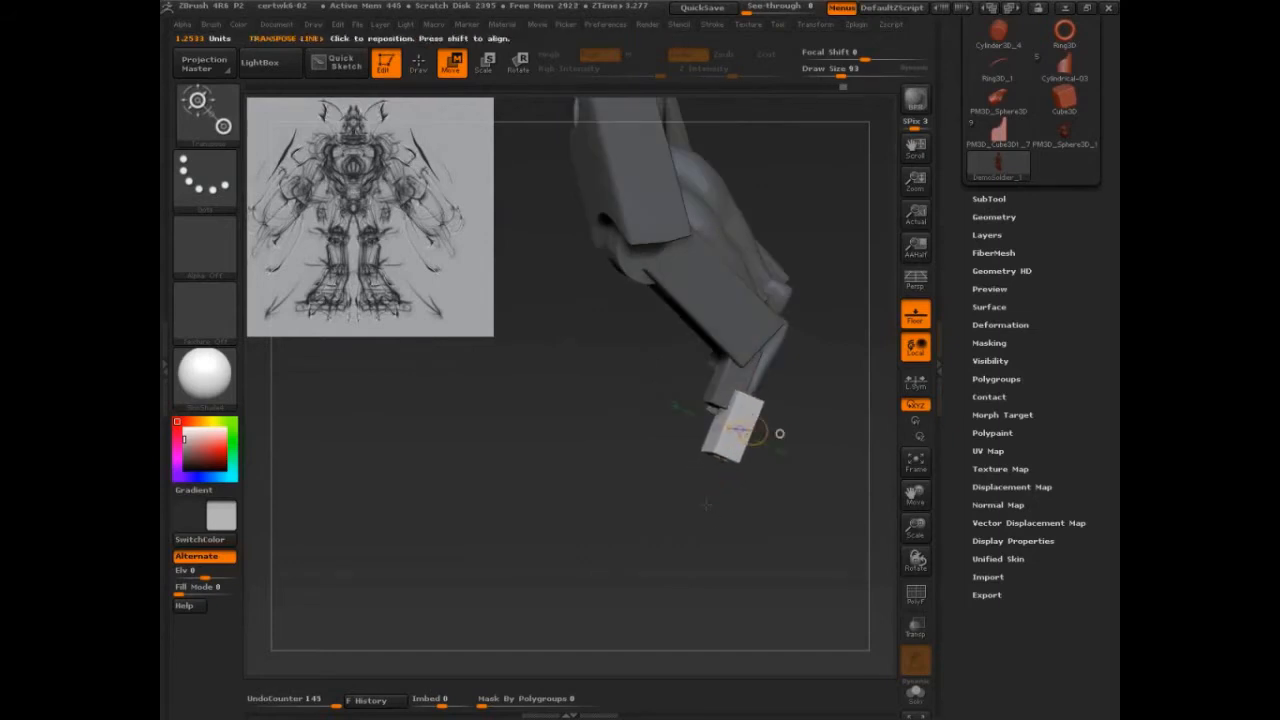
Shift the duplicated toe plates slightly sideways to centre them under the upper foot plates
drag(776, 495, 860, 497)
drag(781, 428, 776, 429)
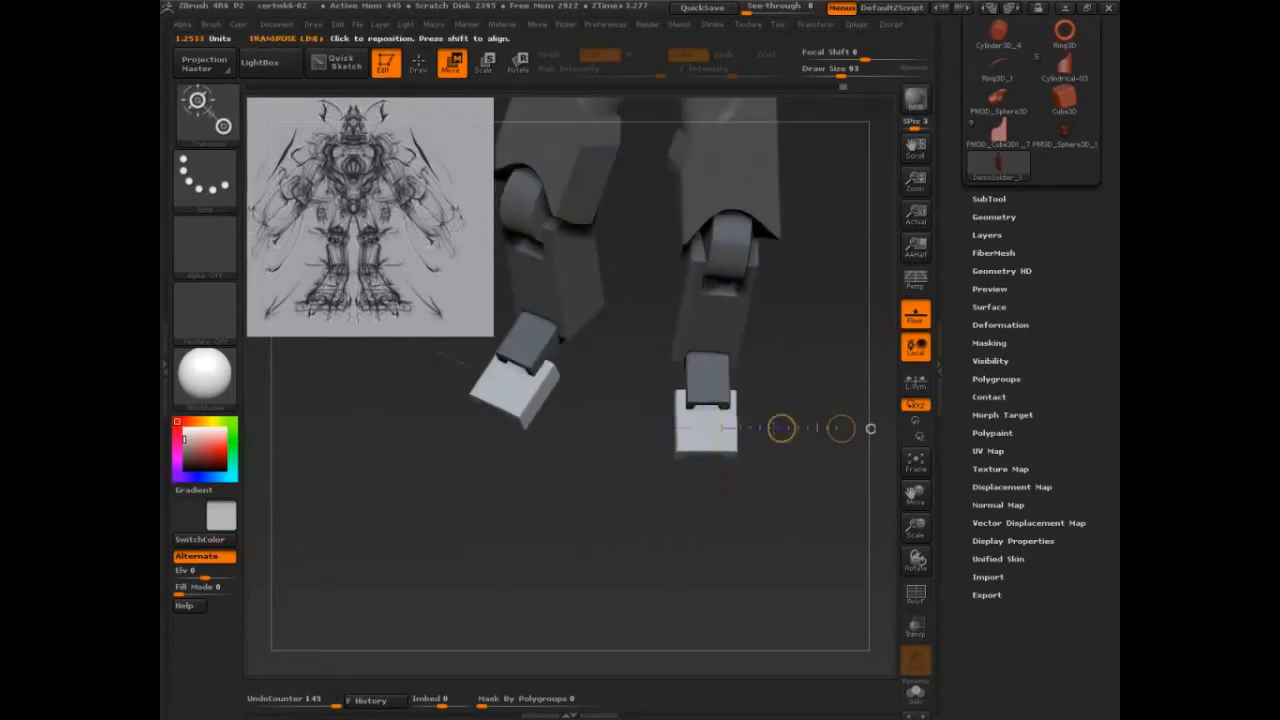
drag(785, 496, 732, 457)
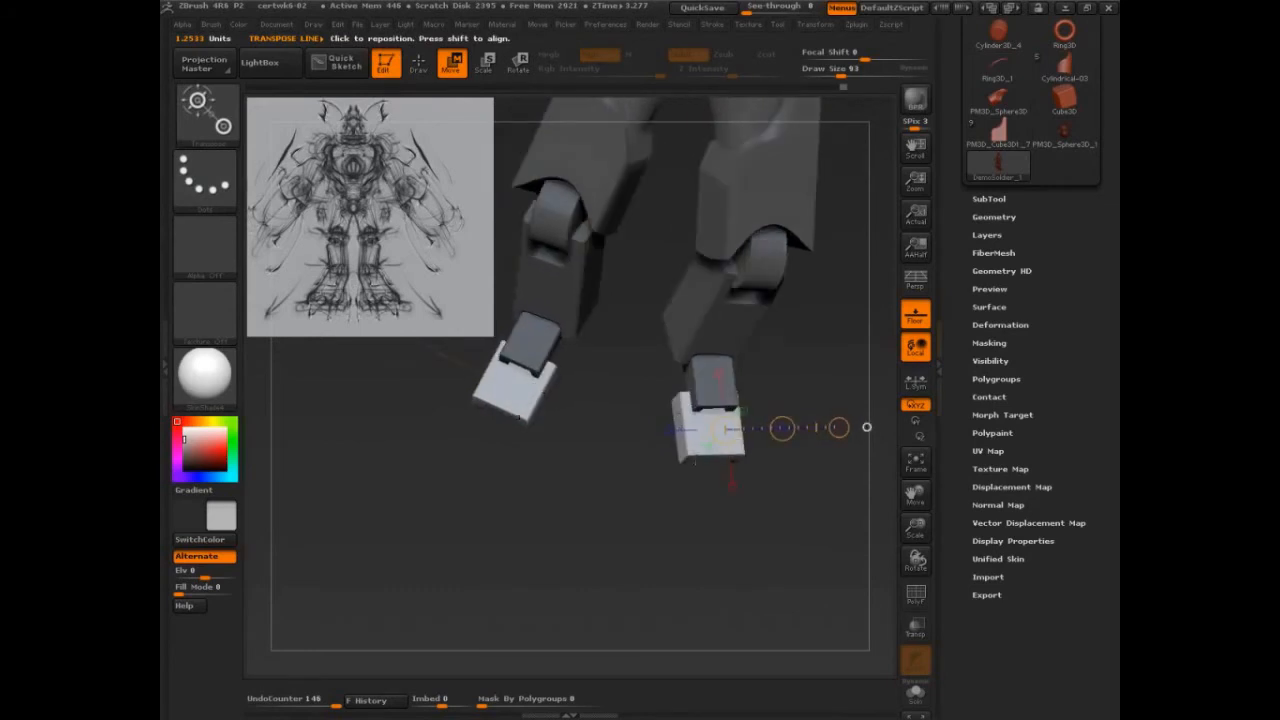
drag(742, 553, 803, 530)
Shift the duplicated toe plates slightly sideways and stretch them upward along the feet toward the ankles
click(735, 442)
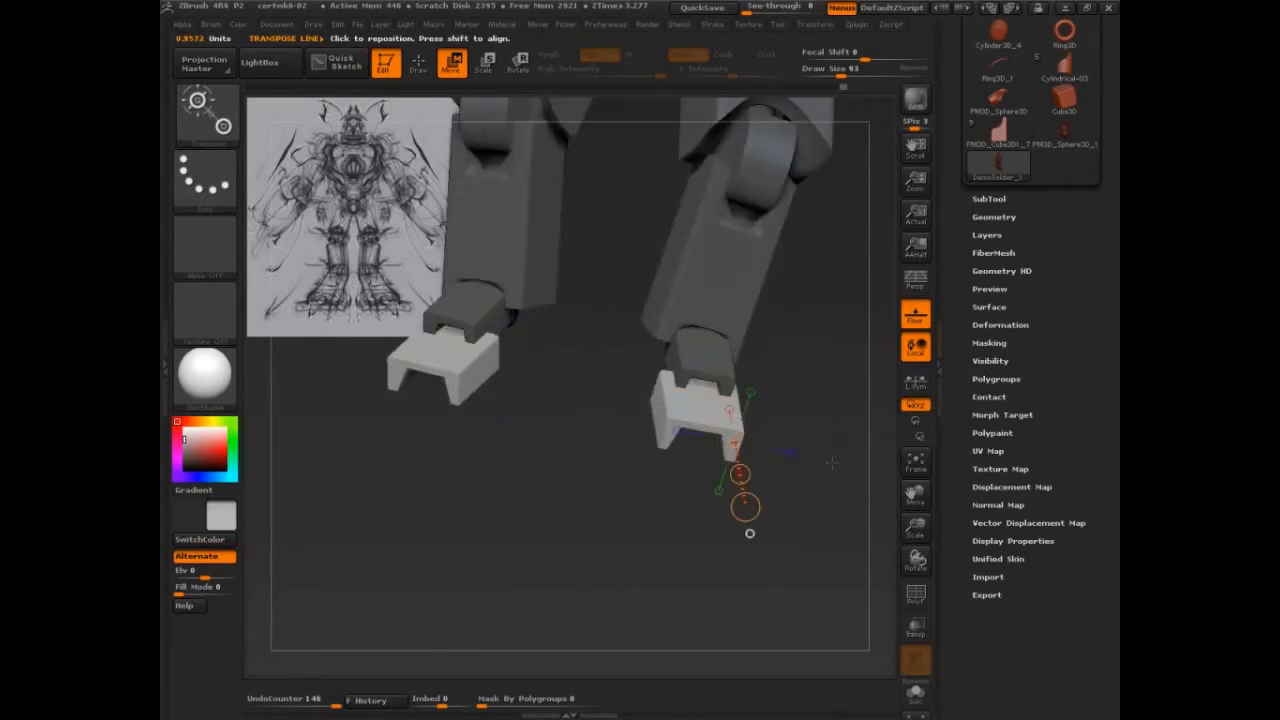
drag(834, 460, 820, 522)
drag(734, 555, 743, 600)
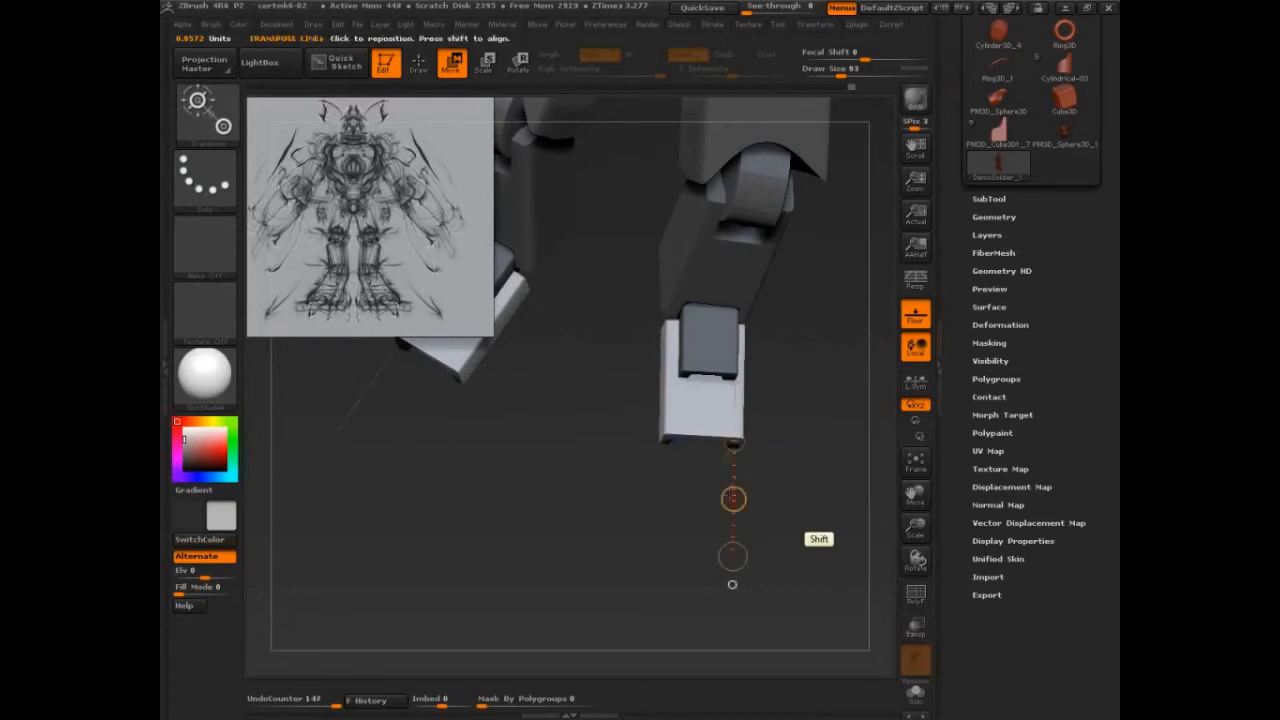
mouse_move(734, 500)
mouse_down()
mouse_move(743, 552)
mouse_move(749, 499)
mouse_up()
drag(809, 458, 850, 452)
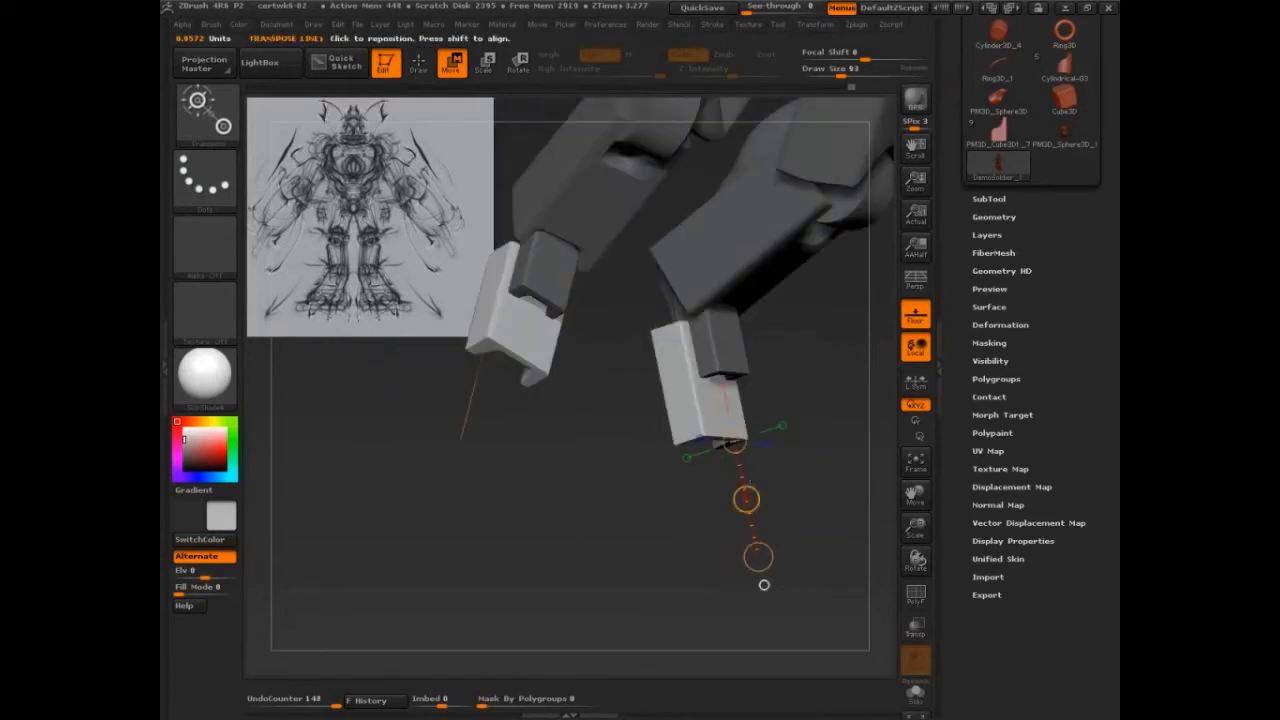
drag(759, 557, 764, 584)
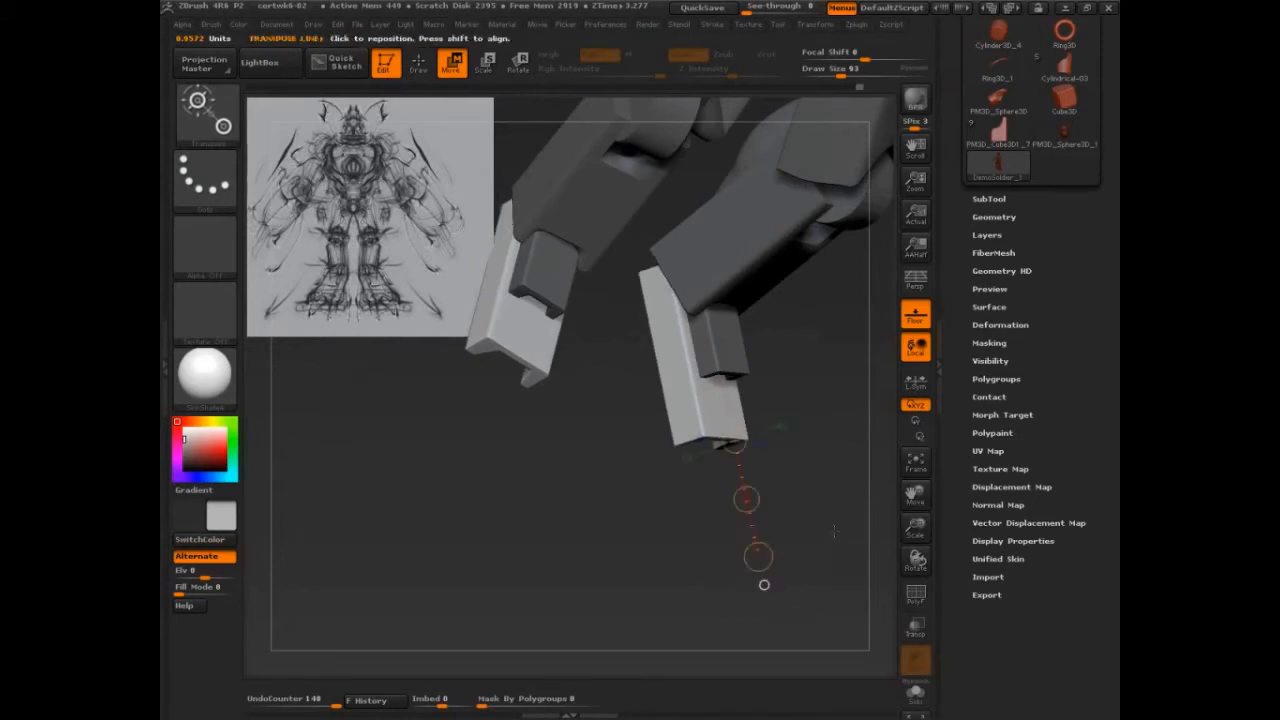
Deepen the duplicated toe plates from the side and move them slightly back around the feet
drag(842, 517, 806, 470)
drag(571, 435, 660, 437)
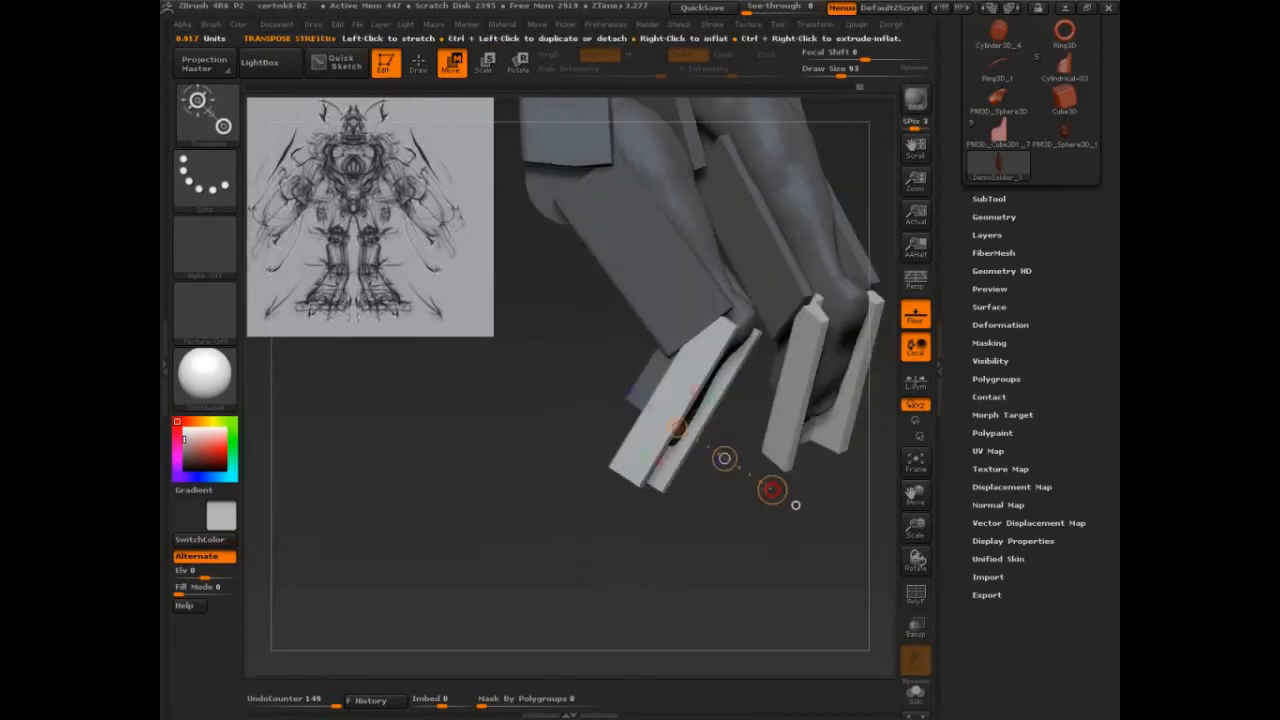
shift+drag(771, 489, 781, 496)
shift+drag(724, 458, 738, 468)
Return to Draw mode and quick-save the project
mouse_move(733, 572)
alt+mouse_down()
mouse_move(690, 512)
mouse_move(771, 563)
mouse_move(797, 514)
mouse_move(819, 540)
mouse_move(813, 461)
alt+mouse_up()
key(q)
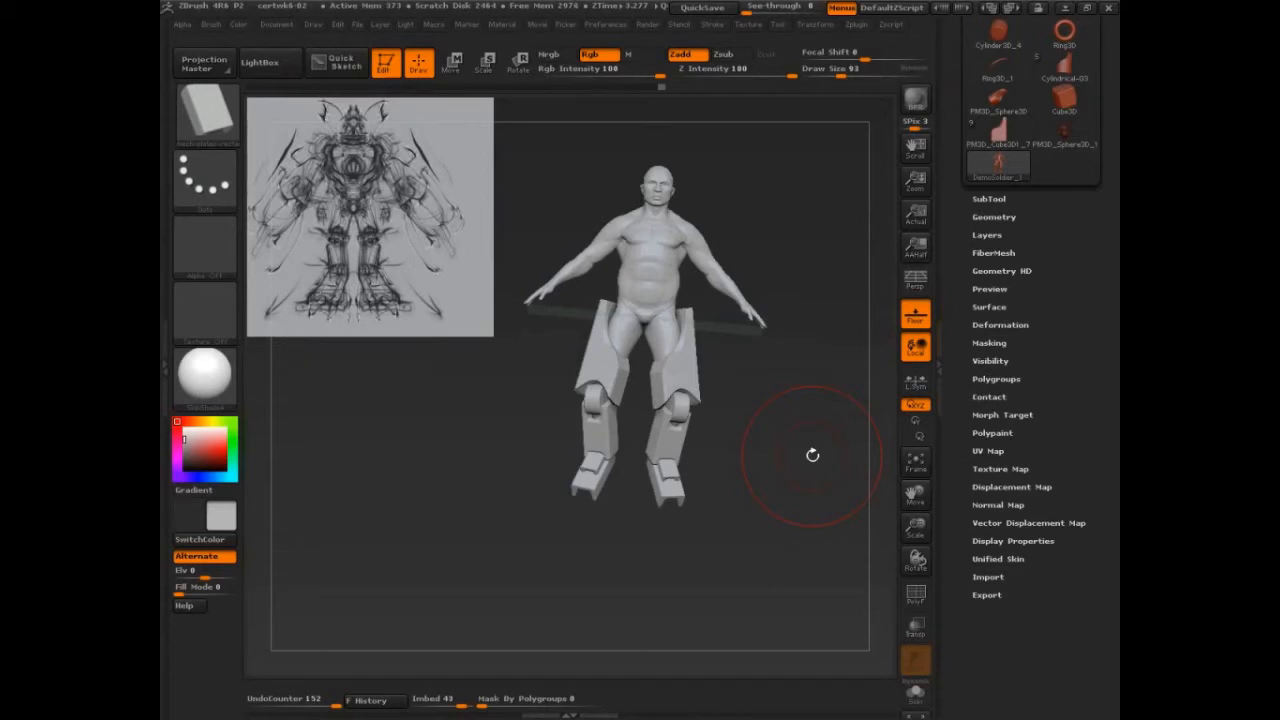
key(ctrl+s)
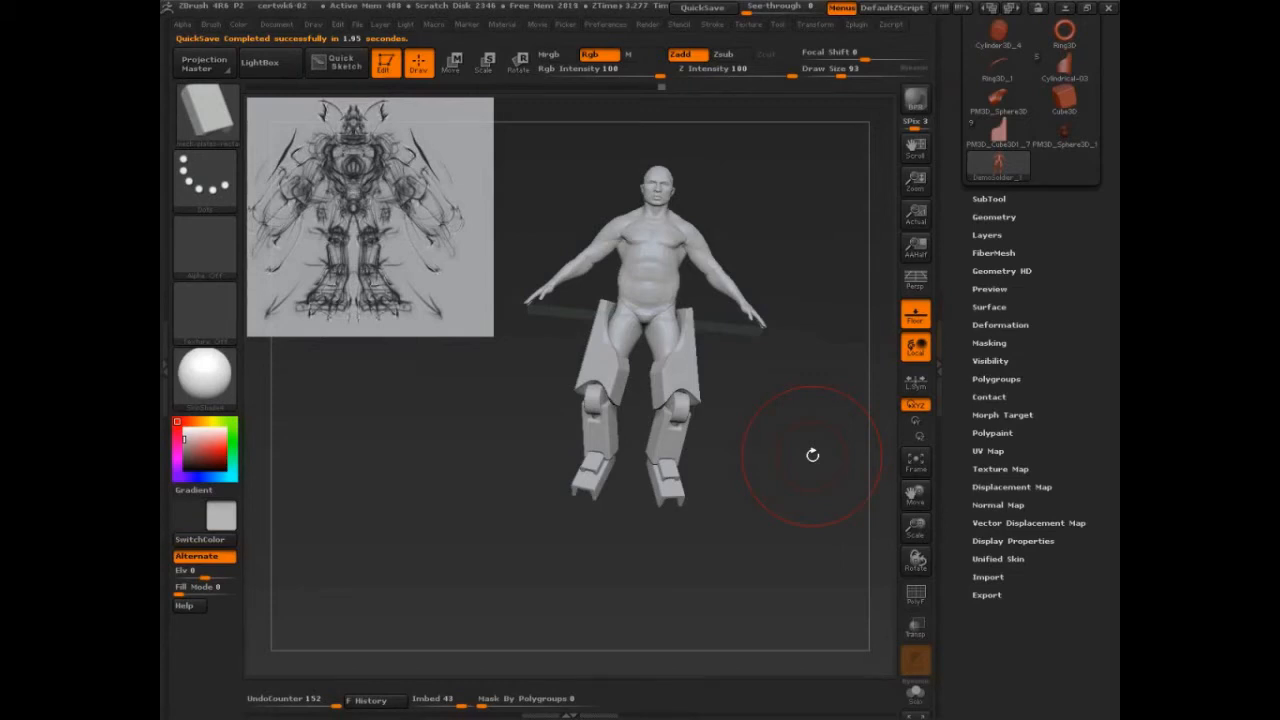
Try inserting the curved PM3D_Cube3D1_6 plate on the front of both feet
drag(795, 474, 803, 523)
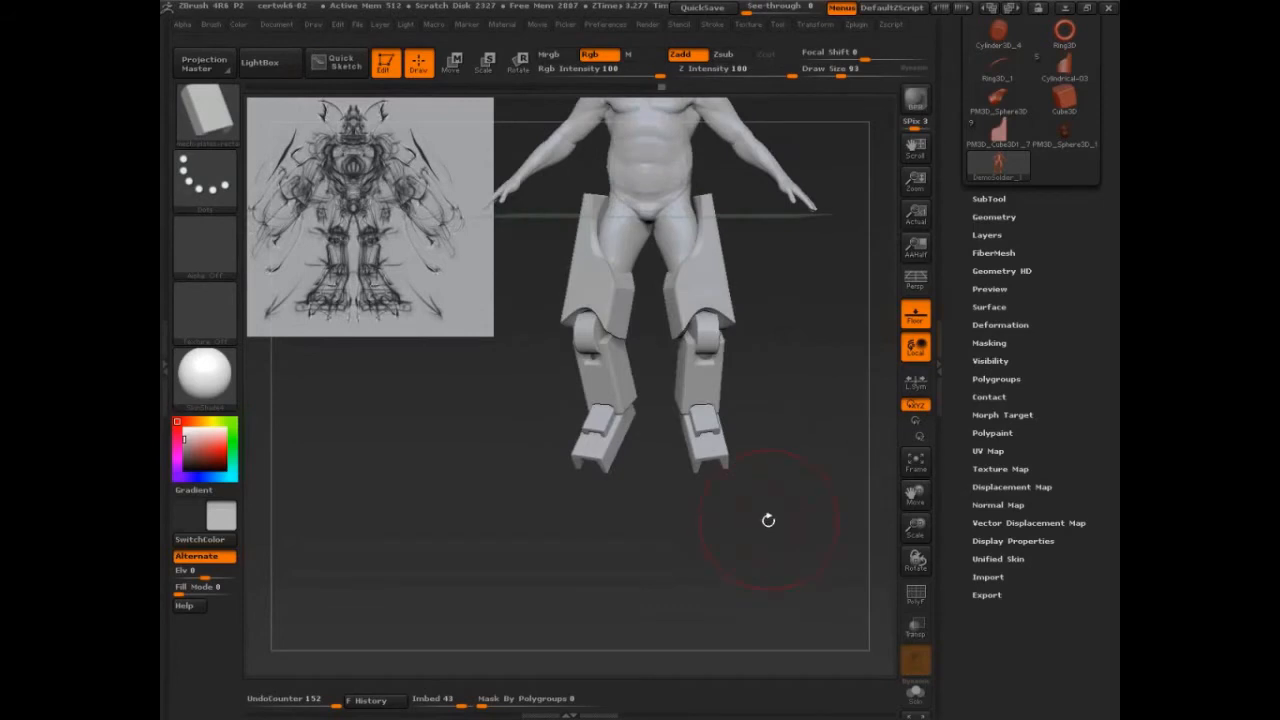
key(m)
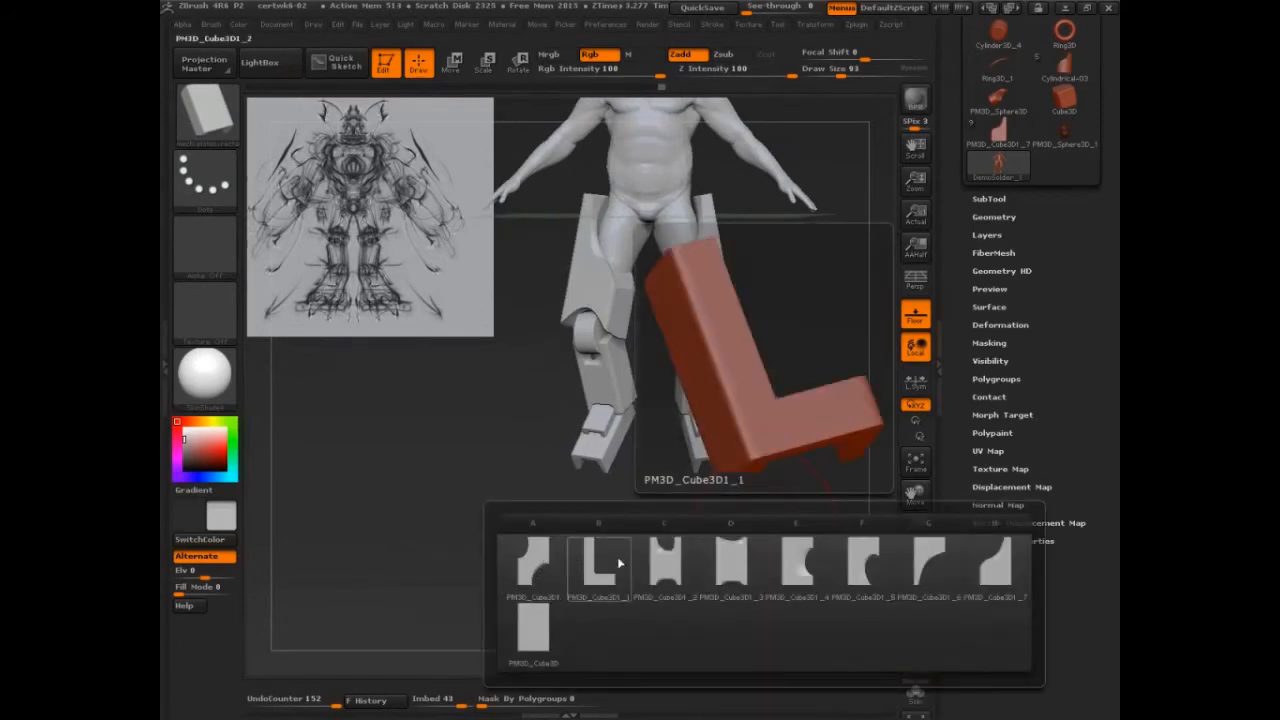
click(930, 560)
mouse_move(786, 566)
mouse_down()
mouse_move(803, 572)
mouse_move(808, 543)
mouse_move(756, 520)
mouse_up()
mouse_move(713, 430)
mouse_down()
mouse_move(739, 447)
mouse_move(716, 497)
mouse_move(742, 502)
mouse_up()
key(ctrl+z)
key(ctrl+z)
drag(618, 433, 624, 461)
key(ctrl+z)
drag(779, 440, 716, 360)
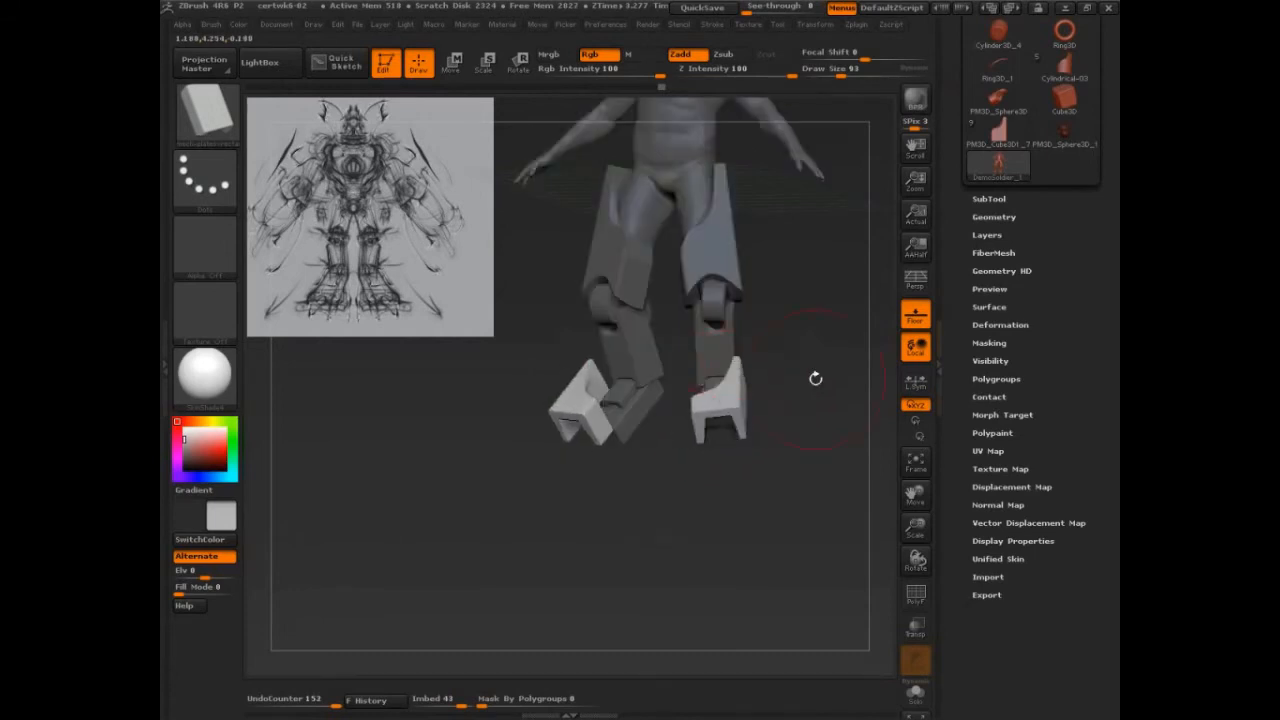
Move the curved plates from the side down to the ends of the foot plates
drag(814, 374, 860, 505)
shift+drag(700, 525, 669, 534)
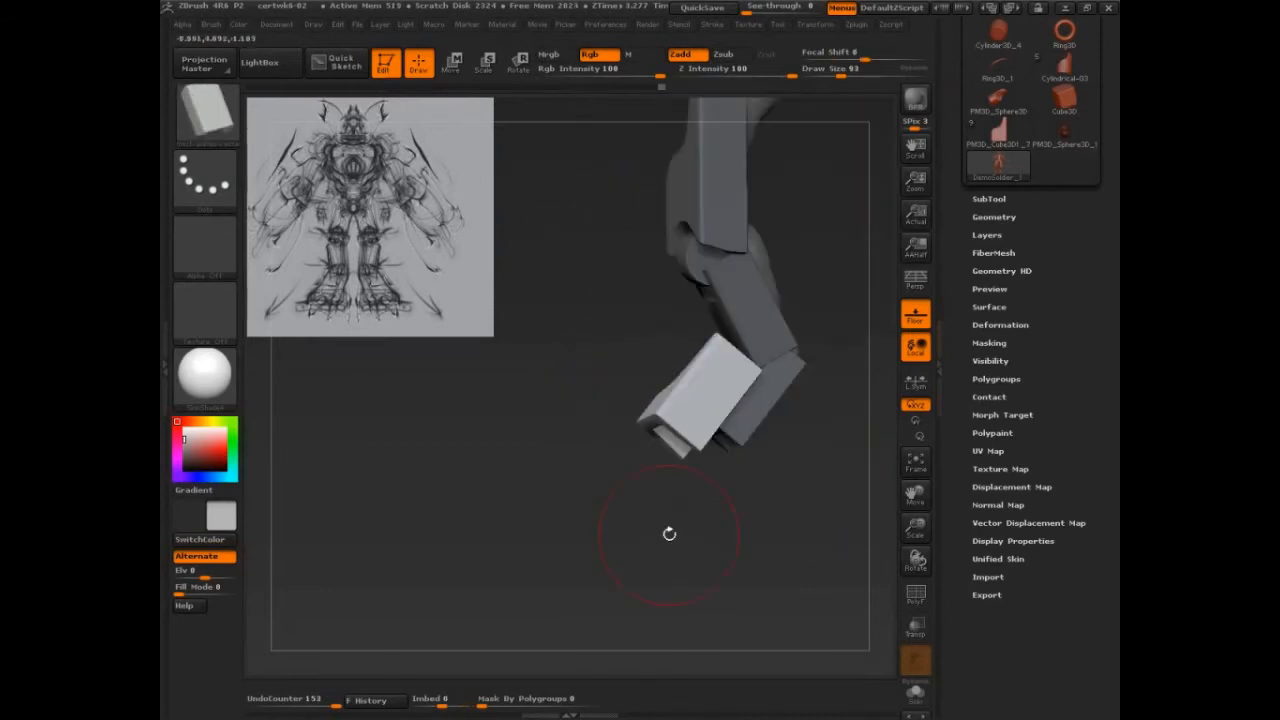
key(w)
click(720, 381)
alt+drag(818, 532, 806, 584)
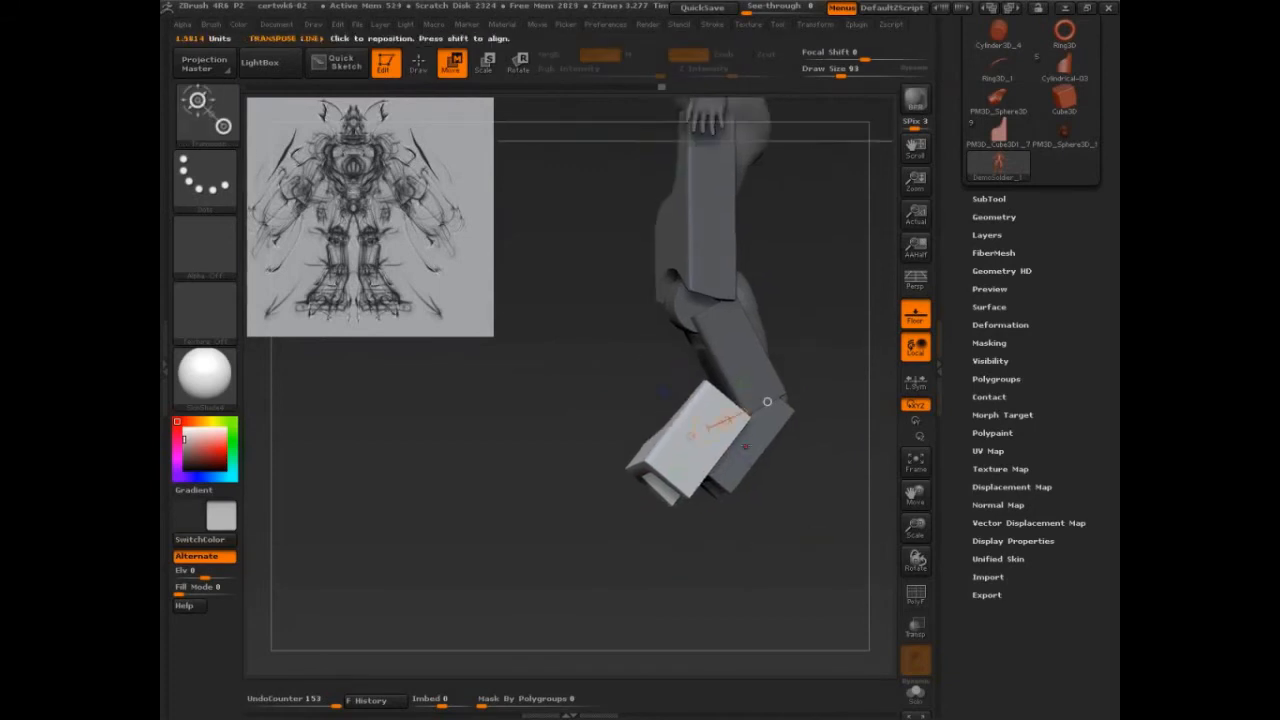
drag(727, 420, 776, 478)
Stretch the curved plates upward along the outer sides of the feet and move them slightly down
mouse_move(581, 512)
mouse_down()
mouse_move(820, 540)
mouse_move(808, 492)
mouse_move(817, 534)
mouse_move(778, 488)
mouse_move(740, 530)
mouse_move(741, 563)
mouse_up()
drag(727, 487, 751, 600)
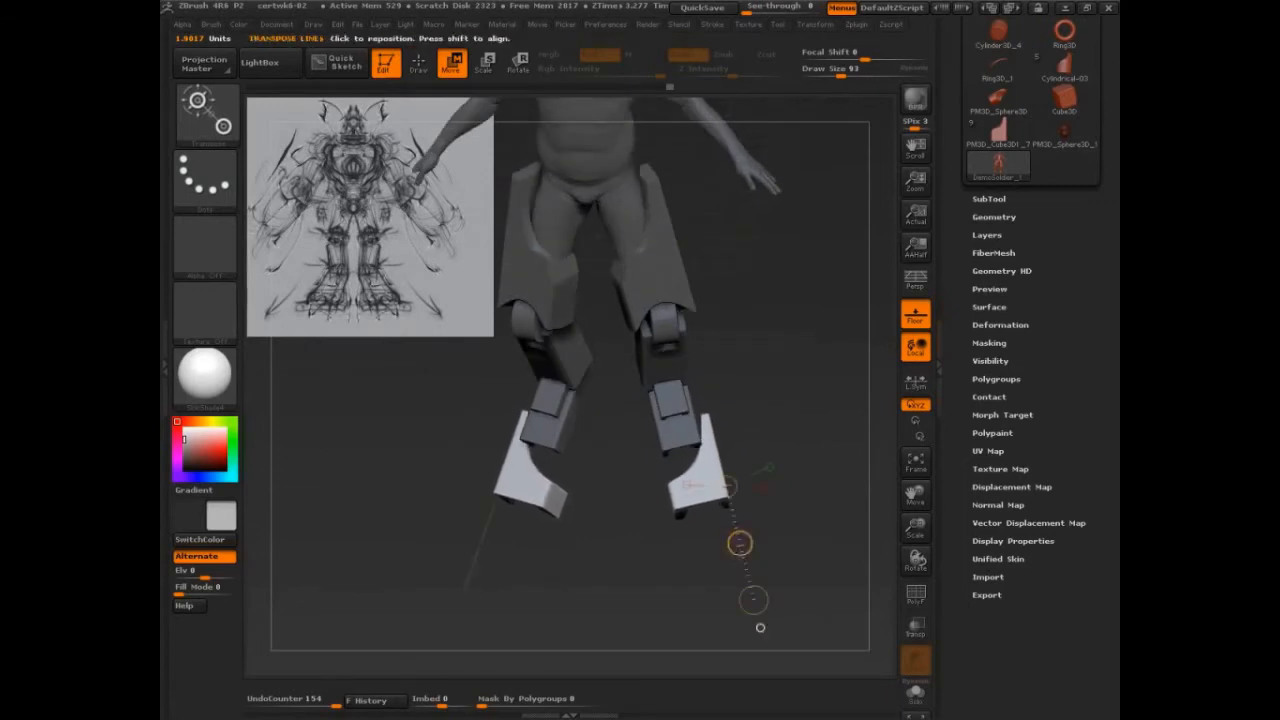
drag(780, 510, 771, 660)
key(alt)
alt+drag(798, 586, 794, 550)
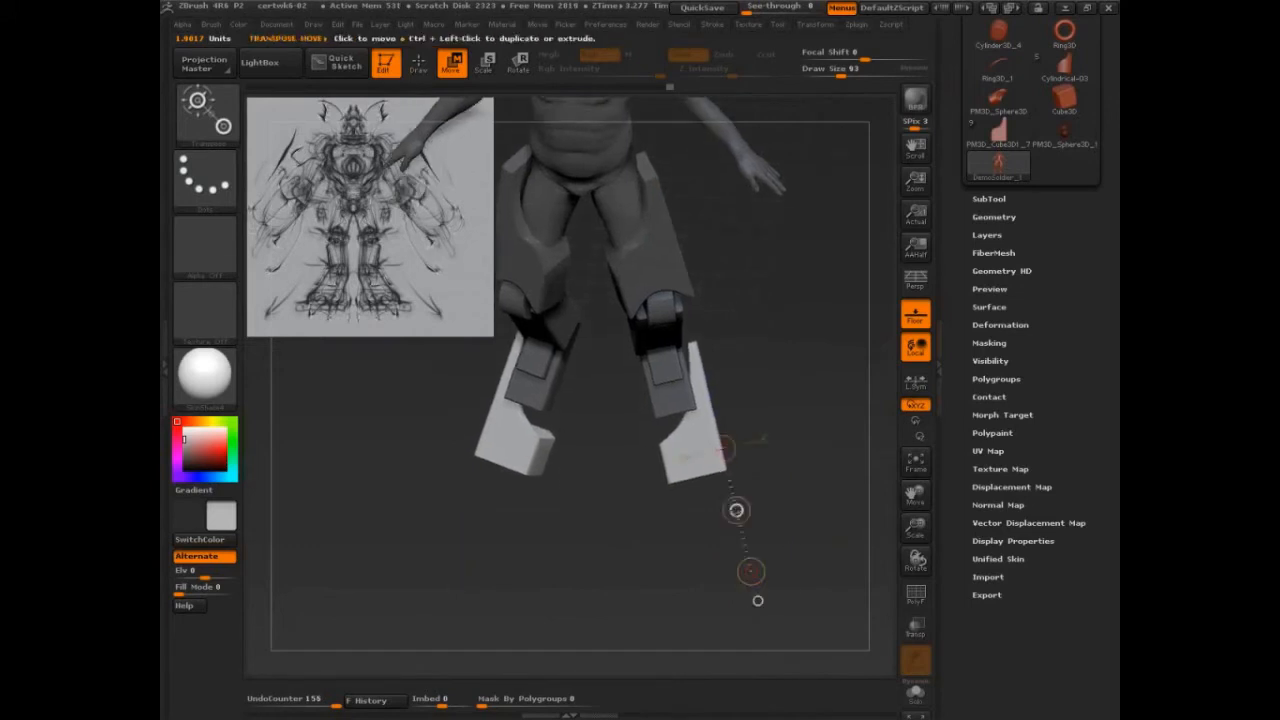
drag(735, 508, 733, 527)
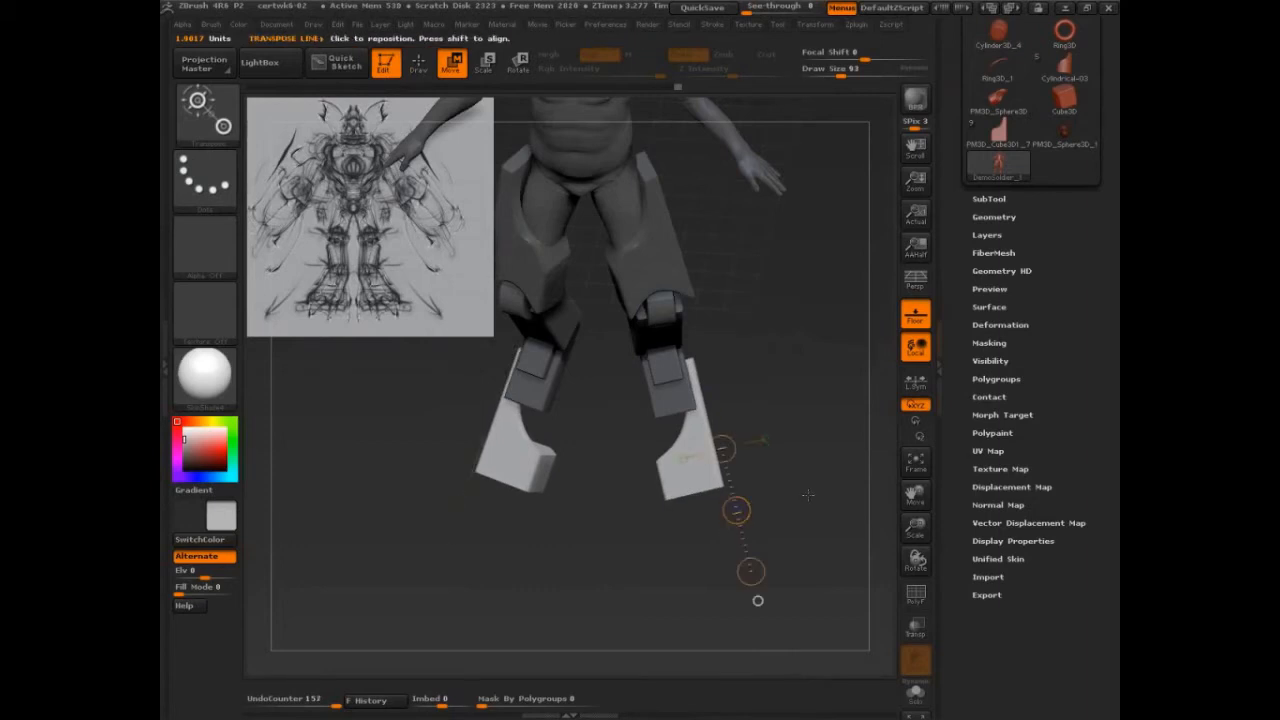
Widen the curved plates from the front and shift them sideways beneath the foot plates
mouse_move(809, 494)
mouse_down()
mouse_move(731, 511)
mouse_move(720, 500)
mouse_move(789, 499)
mouse_up()
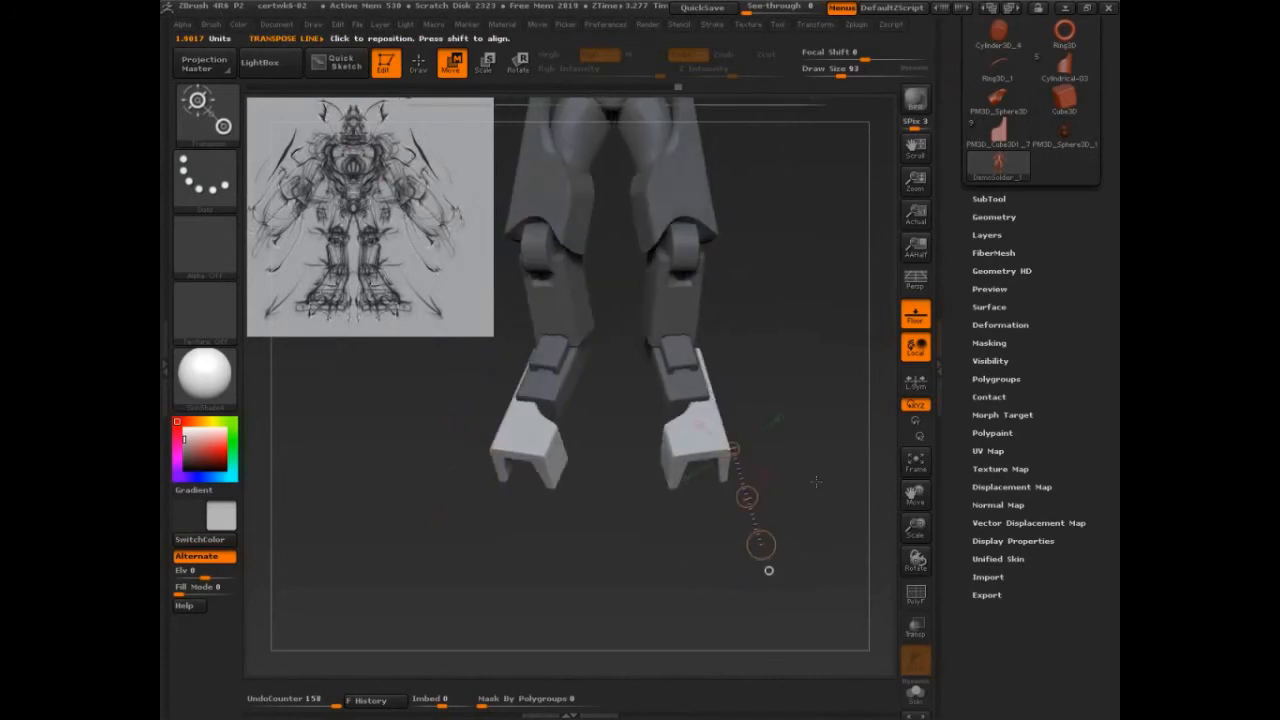
drag(826, 420, 846, 386)
drag(726, 420, 874, 406)
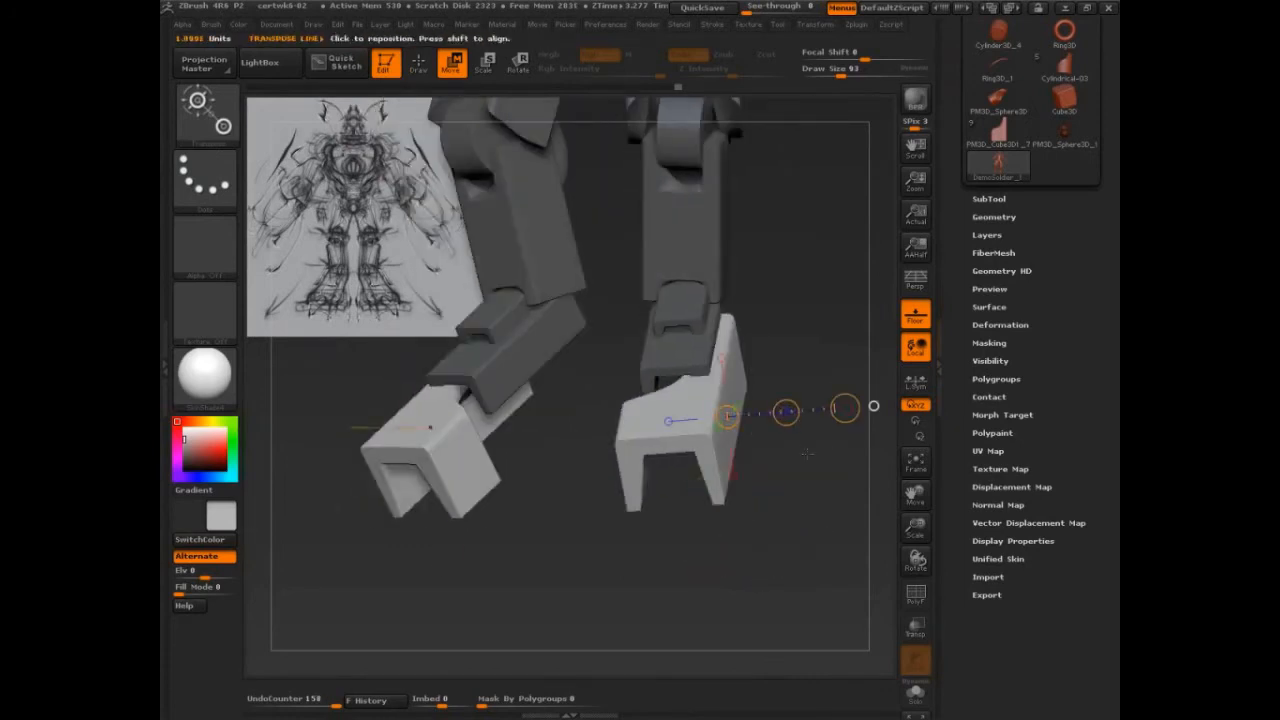
alt+drag(820, 460, 777, 491)
mouse_move(788, 441)
shift+mouse_down()
mouse_move(762, 439)
mouse_move(834, 429)
mouse_move(820, 432)
shift+mouse_up()
shift+drag(714, 440, 747, 442)
Rotate the curved plates slightly from the front and return to Draw mode
drag(783, 491, 789, 529)
key(r)
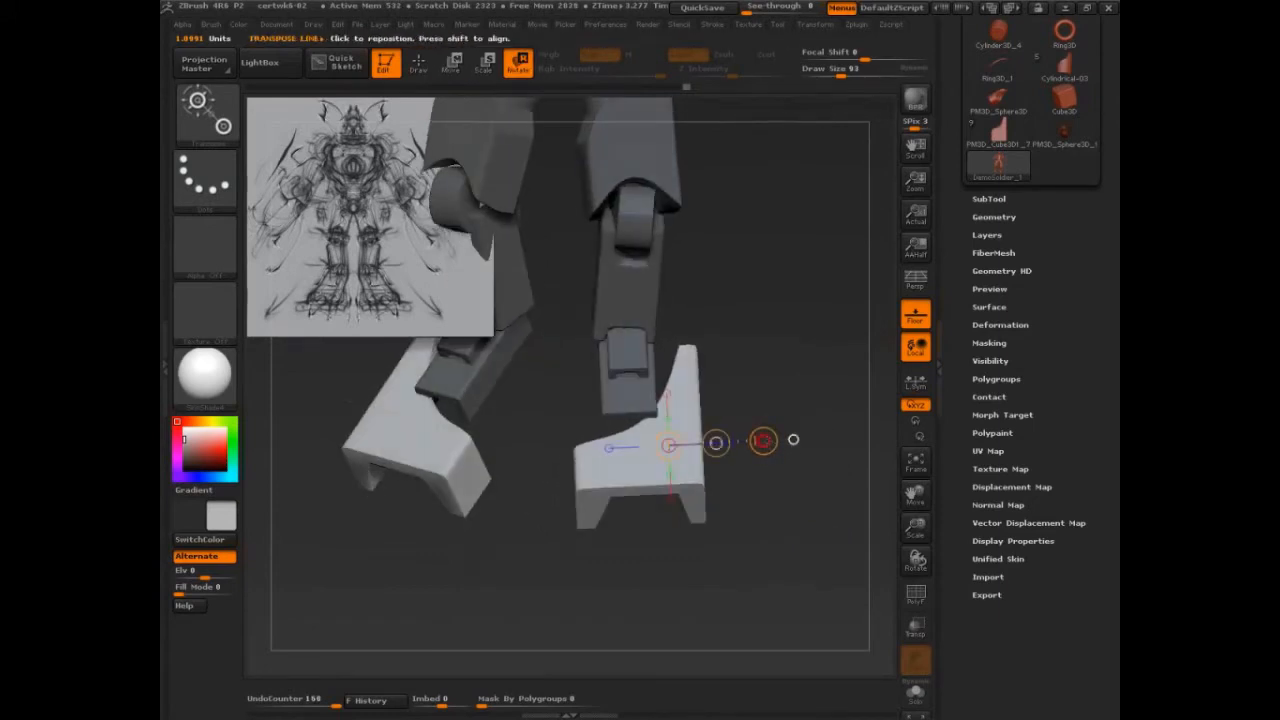
mouse_move(793, 440)
mouse_down()
mouse_move(773, 412)
mouse_move(797, 467)
mouse_up()
key(q)
ctrl+right_drag(797, 467, 743, 346)
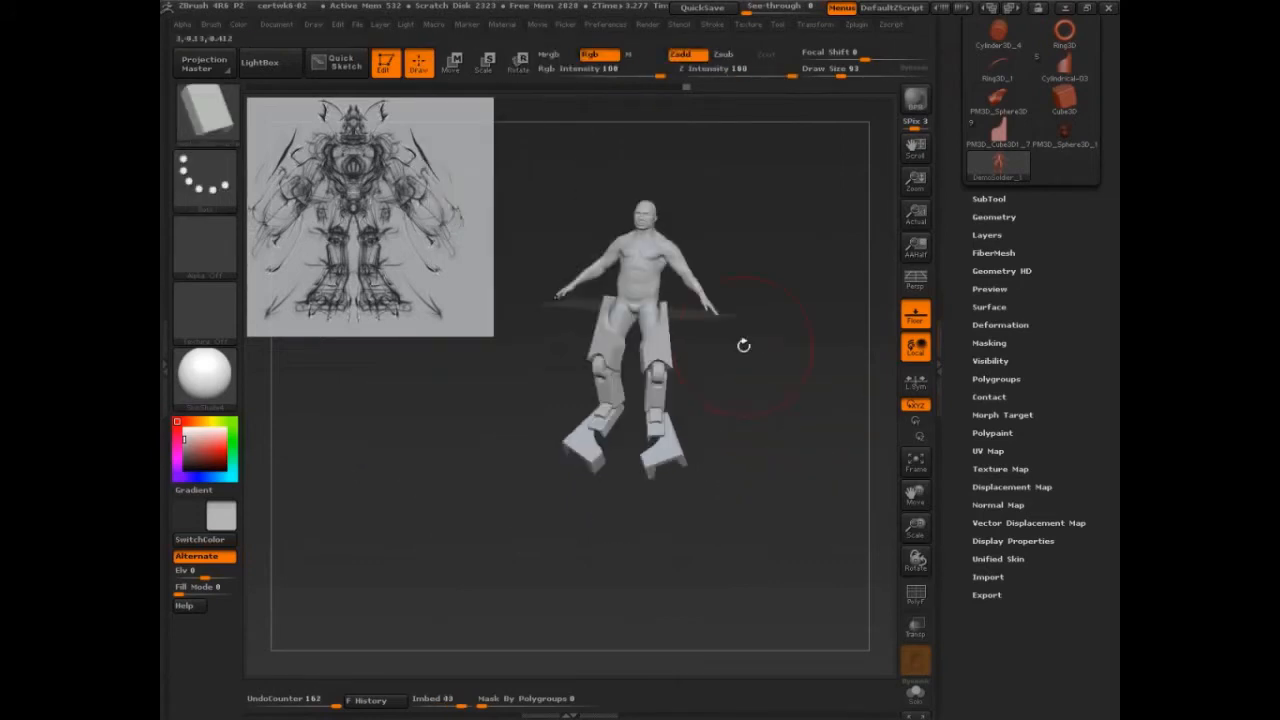
Clear the mask and undo all edits back to before the curved plates were inserted
mouse_move(743, 346)
shift+mouse_down()
mouse_move(842, 518)
mouse_move(808, 528)
shift+mouse_up()
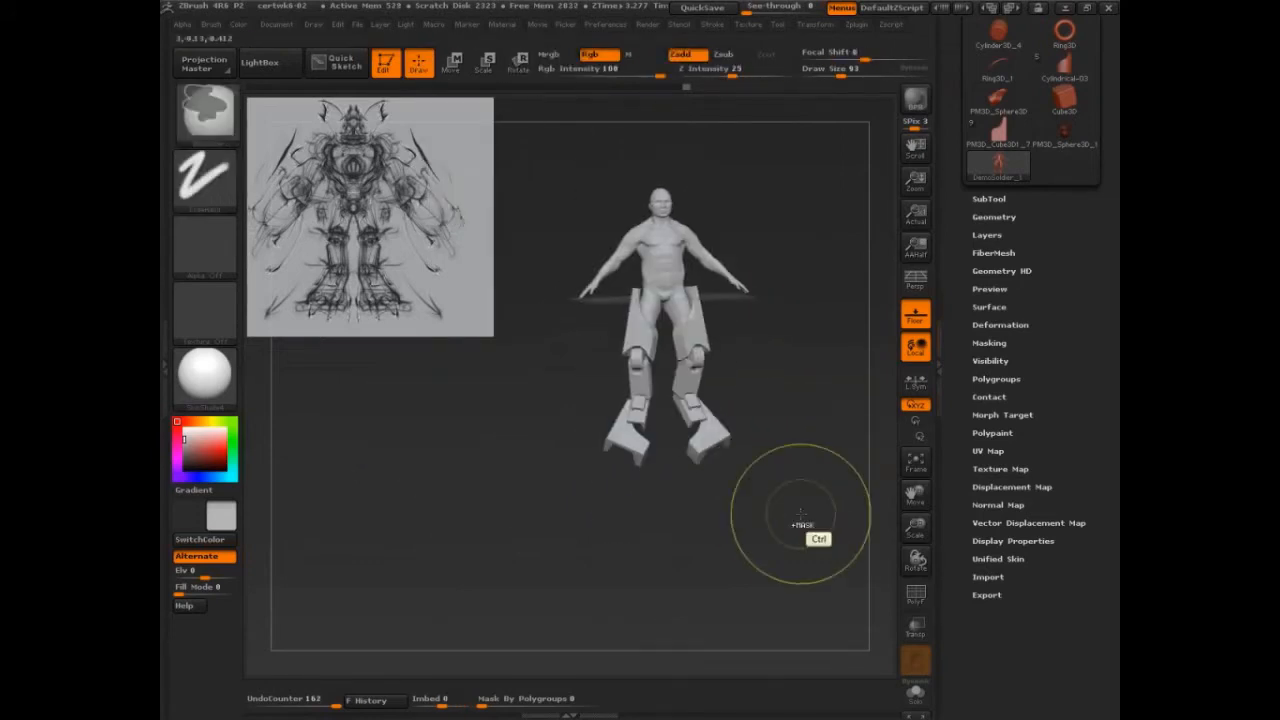
ctrl+click(808, 530)
key(ctrl+z)
key(ctrl+z)
key(ctrl+z)
key(ctrl+z)
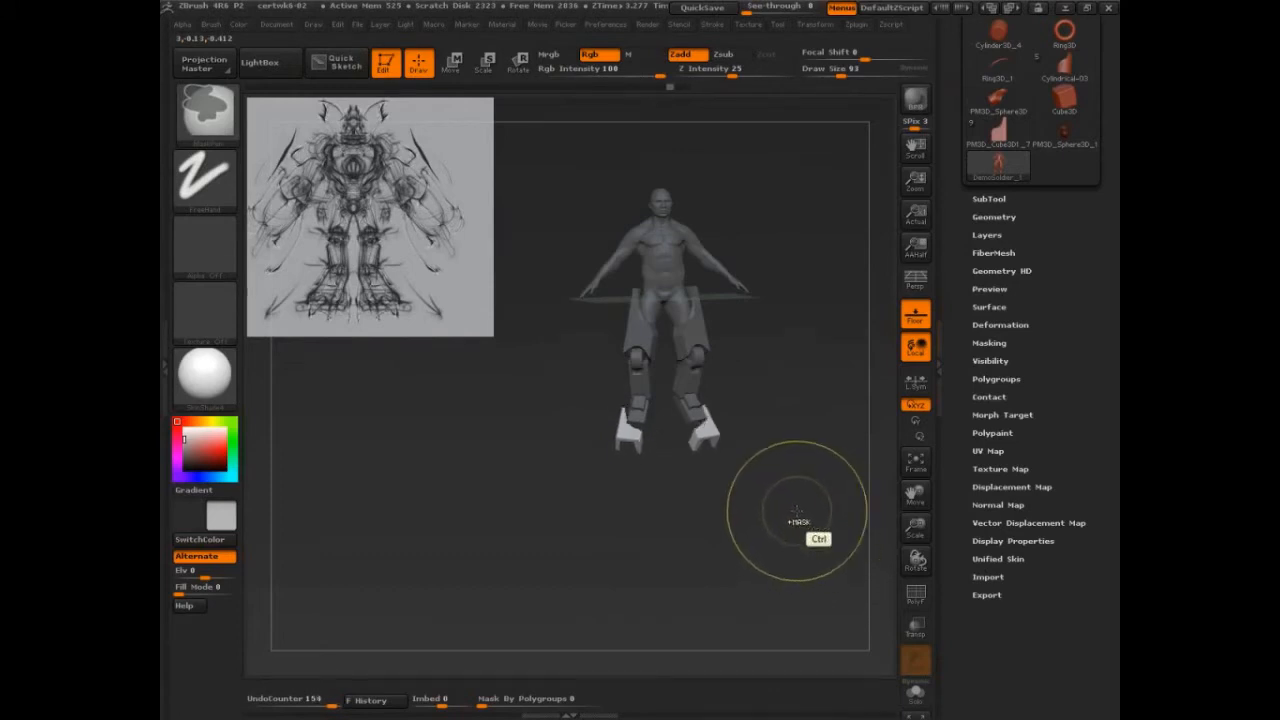
key(ctrl+z)
key(ctrl+z)
Insert the notched PM3D_Cube3D1_2 plate on the front of both feet
mouse_move(809, 546)
alt+mouse_down()
mouse_move(806, 478)
mouse_move(818, 536)
alt+mouse_up()
drag(818, 536, 775, 487)
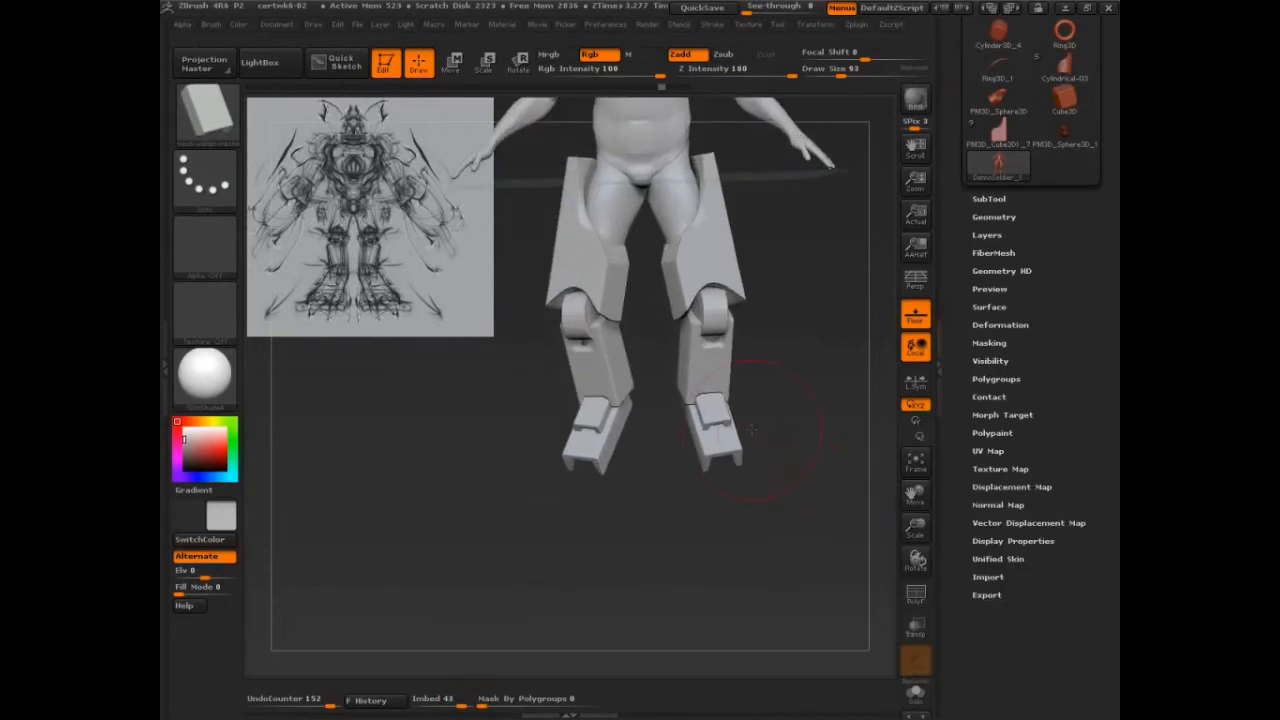
key(m)
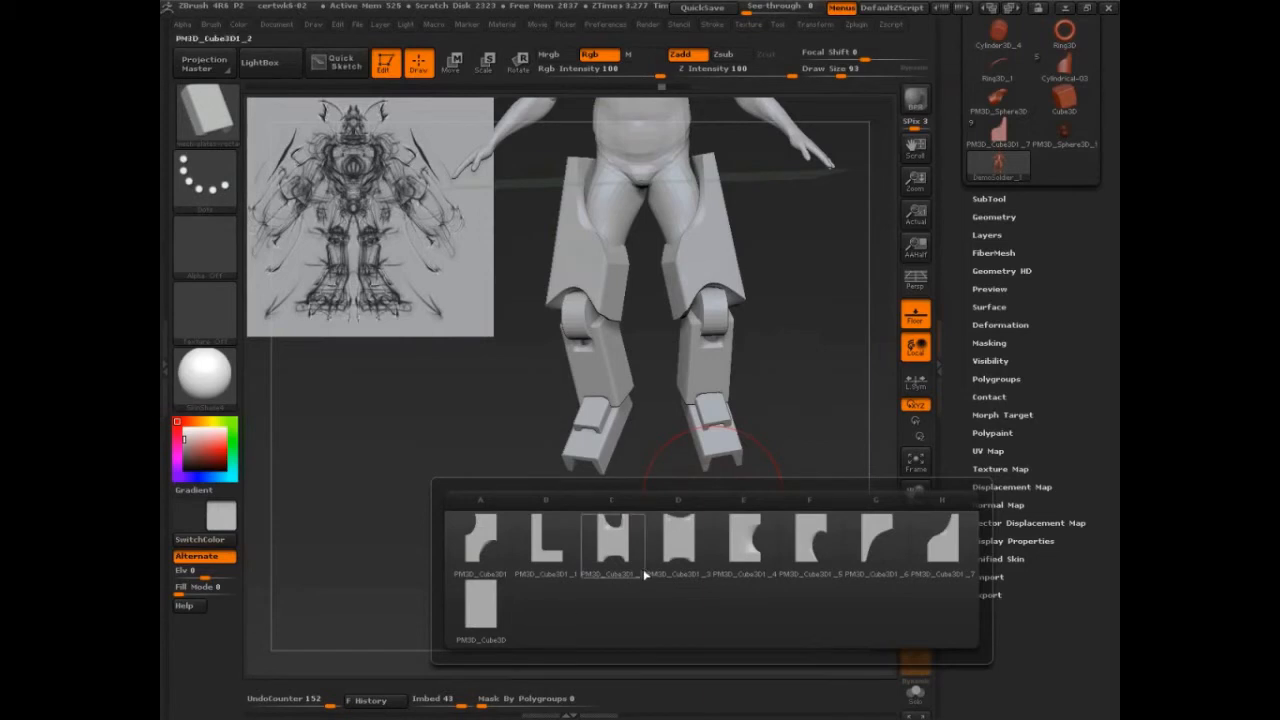
mouse_move(617, 562)
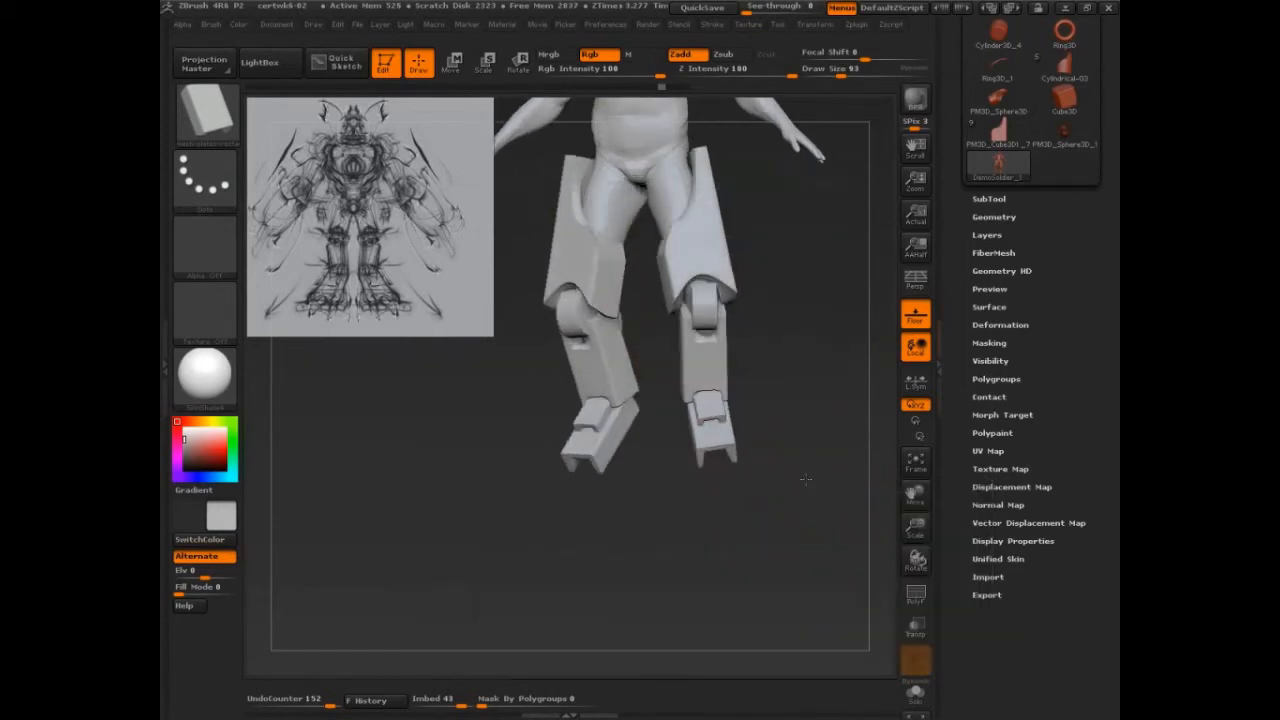
drag(805, 479, 790, 470)
drag(709, 428, 723, 480)
drag(846, 503, 779, 531)
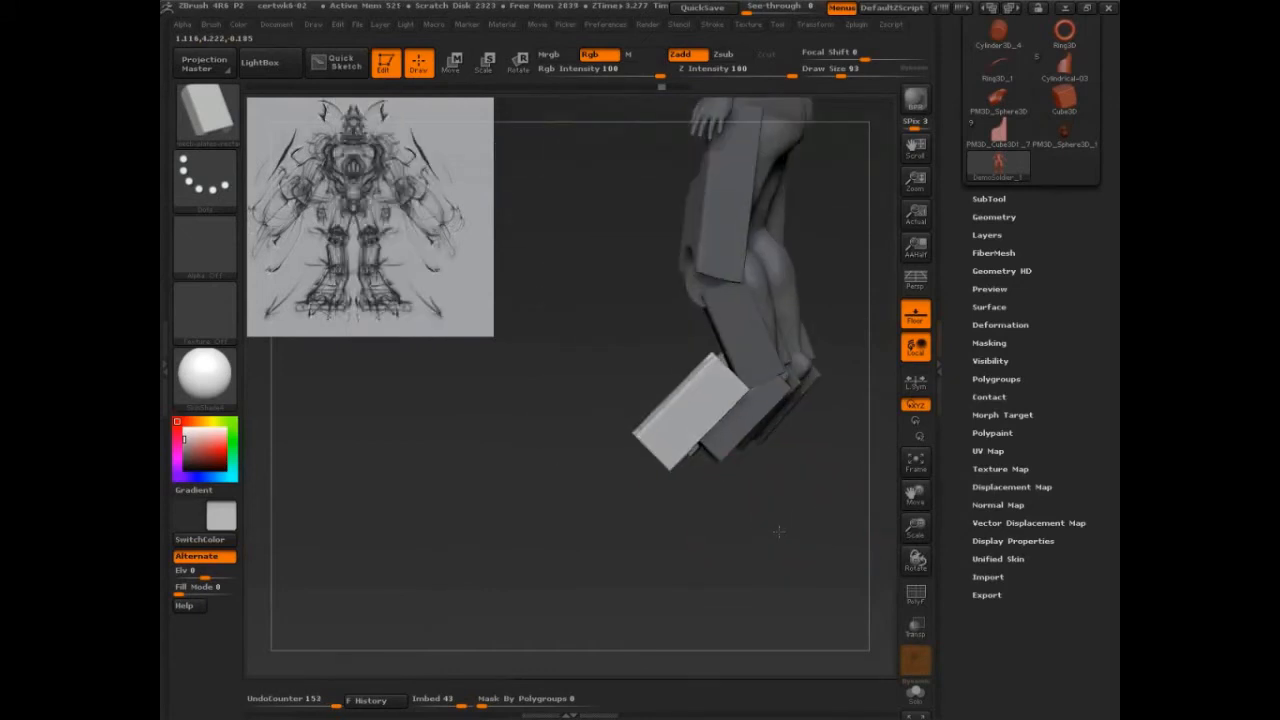
Move the notched plates down beyond the foot plates and align them with the slope of the feet
ctrl+right_drag(779, 531, 766, 543)
key(w)
click(601, 421)
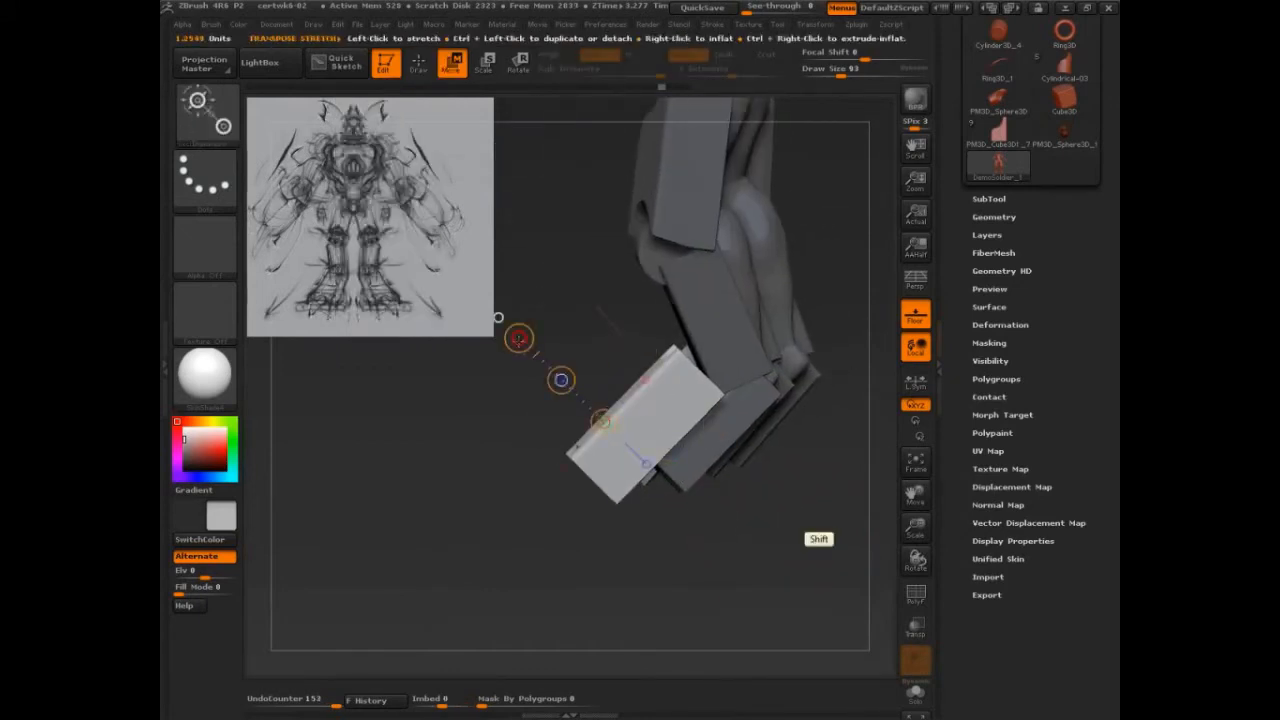
drag(561, 379, 651, 401)
key(r)
key(w)
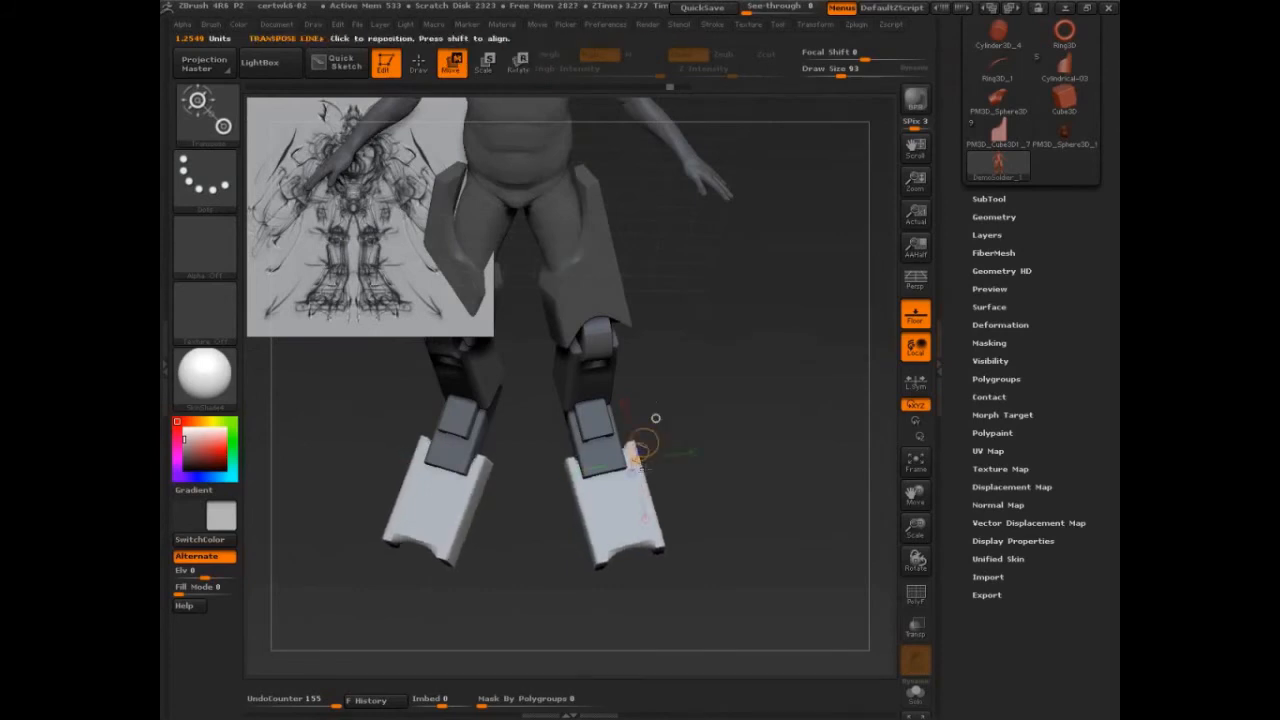
Adjust the notched plates' size and placement so they continue the line of the lower legs
mouse_move(669, 467)
mouse_down()
mouse_move(646, 463)
mouse_move(657, 452)
mouse_up()
drag(740, 484, 715, 482)
drag(733, 401, 742, 397)
mouse_move(808, 462)
mouse_down()
mouse_move(749, 509)
mouse_move(745, 475)
mouse_move(728, 503)
mouse_move(764, 517)
mouse_move(770, 540)
mouse_up()
mouse_move(630, 504)
mouse_down()
mouse_move(805, 501)
mouse_move(783, 523)
mouse_move(803, 480)
mouse_up()
key(q)
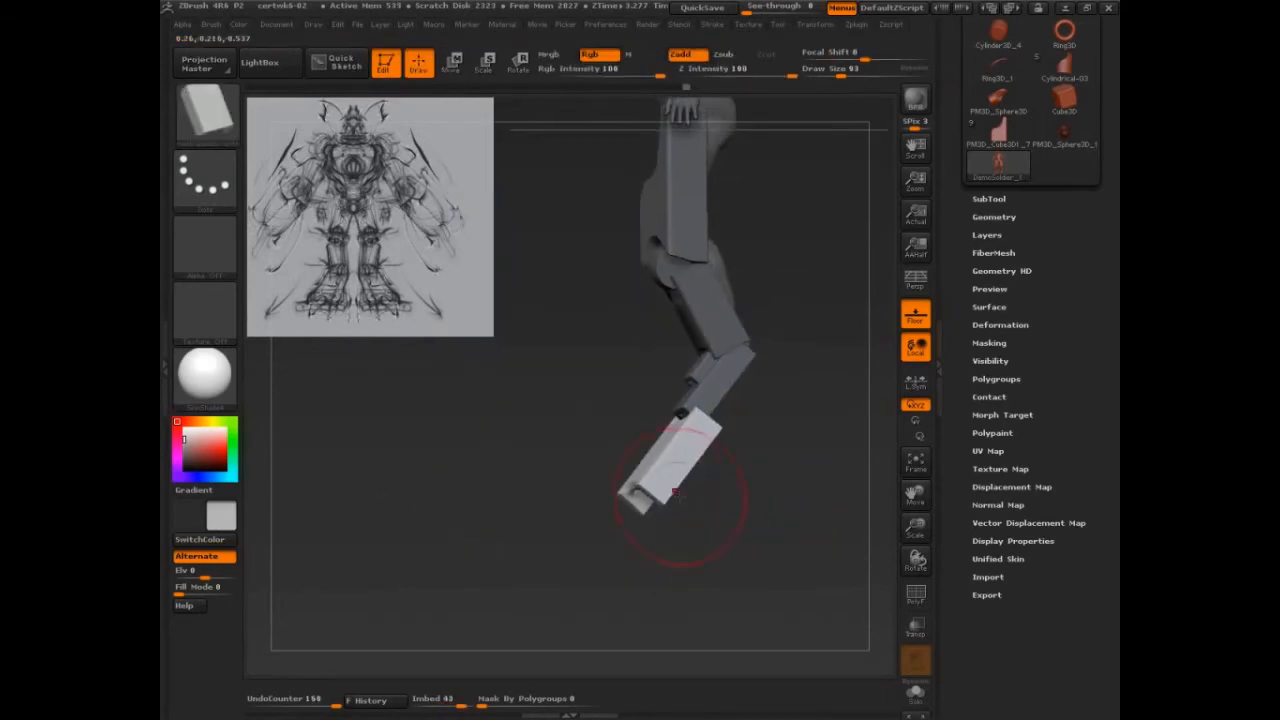
Duplicate the notched plates below the ends of the legs and rotate the copies to form feet
key(w)
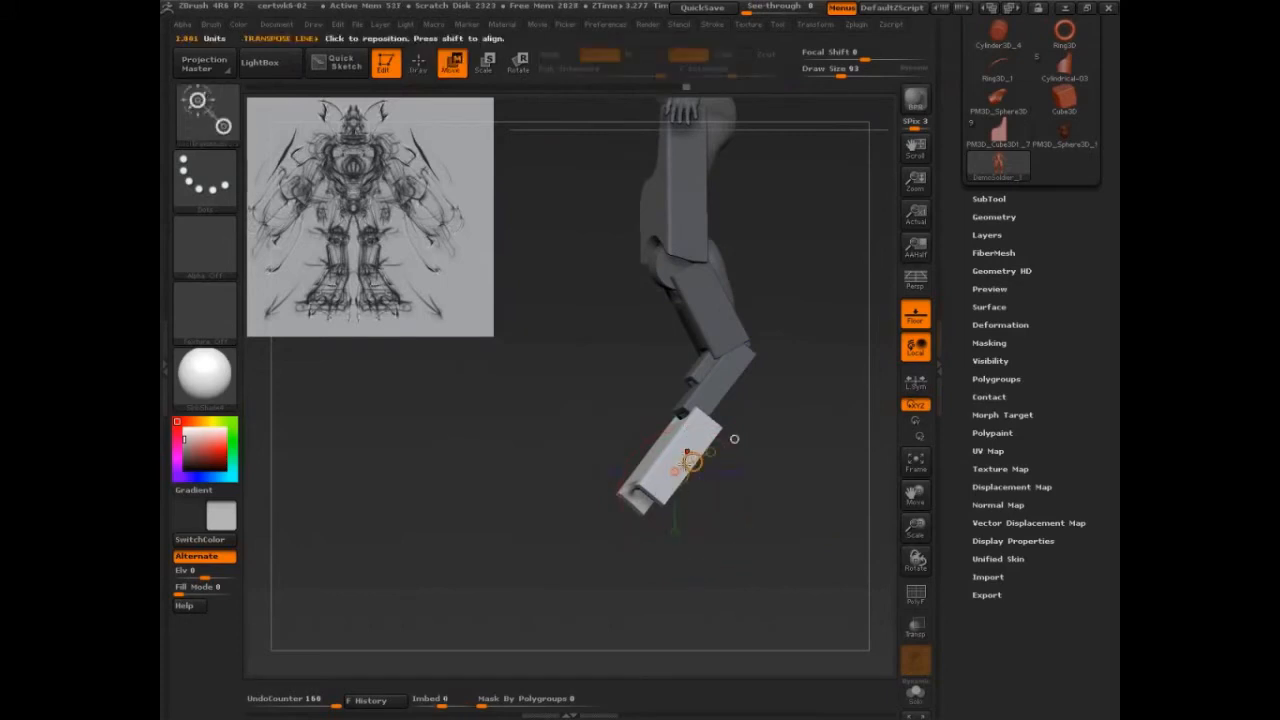
mouse_move(693, 461)
ctrl+mouse_down()
mouse_move(630, 533)
mouse_move(702, 543)
mouse_move(652, 599)
ctrl+mouse_up()
key(r)
drag(748, 556, 664, 566)
alt+drag(781, 526, 797, 609)
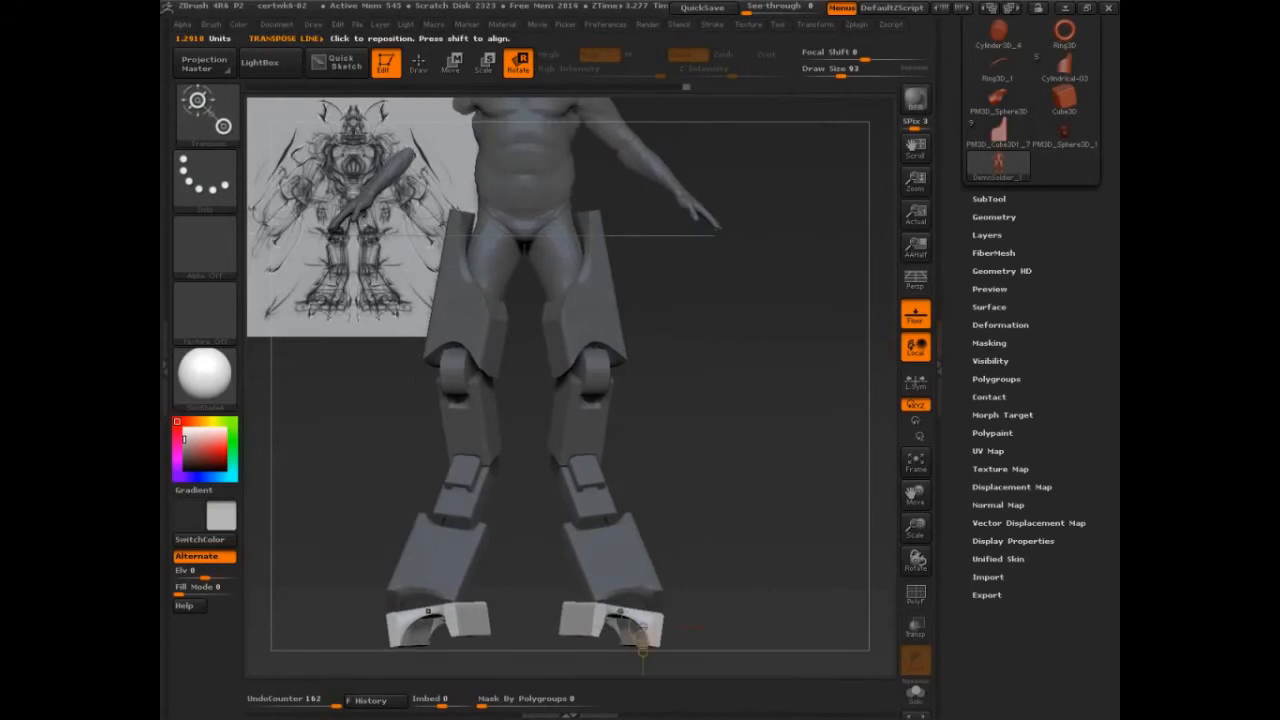
Level the notched foot plates so they lie flat and move them outward beneath the lower legs
mouse_move(628, 611)
mouse_down()
mouse_move(743, 560)
mouse_move(744, 526)
mouse_up()
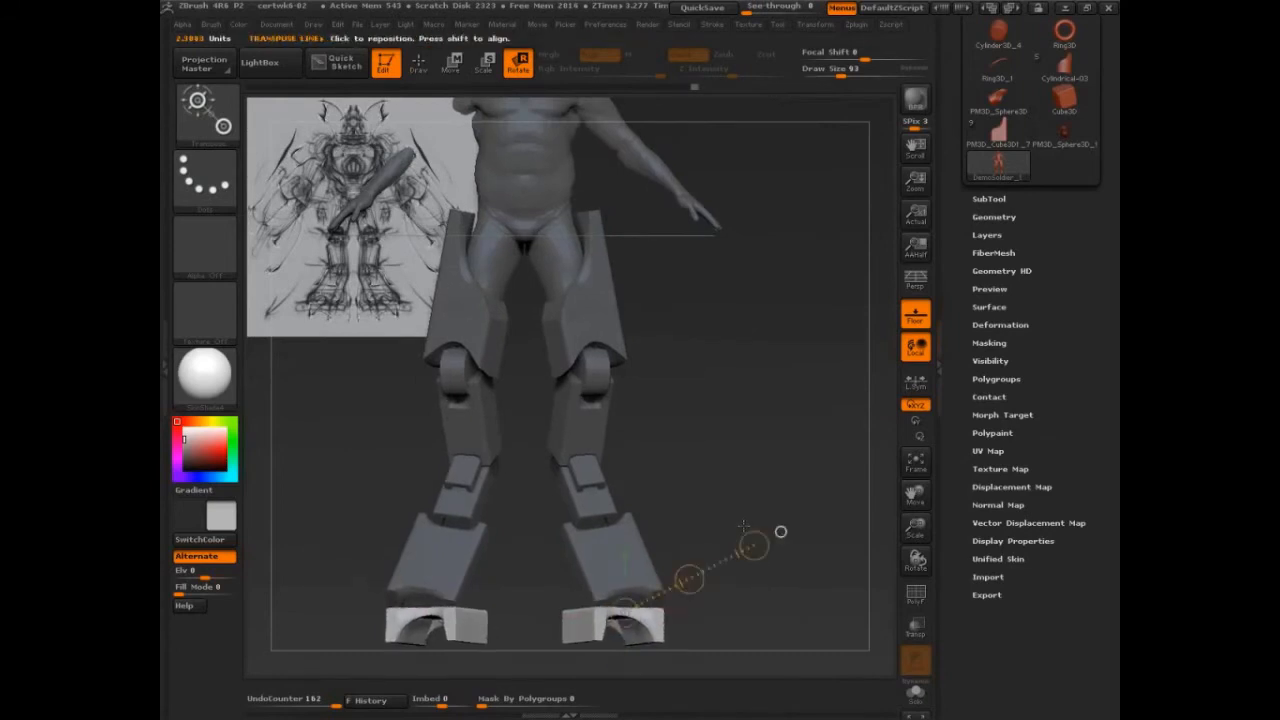
mouse_move(768, 597)
alt+mouse_down()
mouse_move(810, 605)
mouse_move(690, 608)
mouse_move(540, 640)
alt+mouse_up()
drag(632, 528, 820, 532)
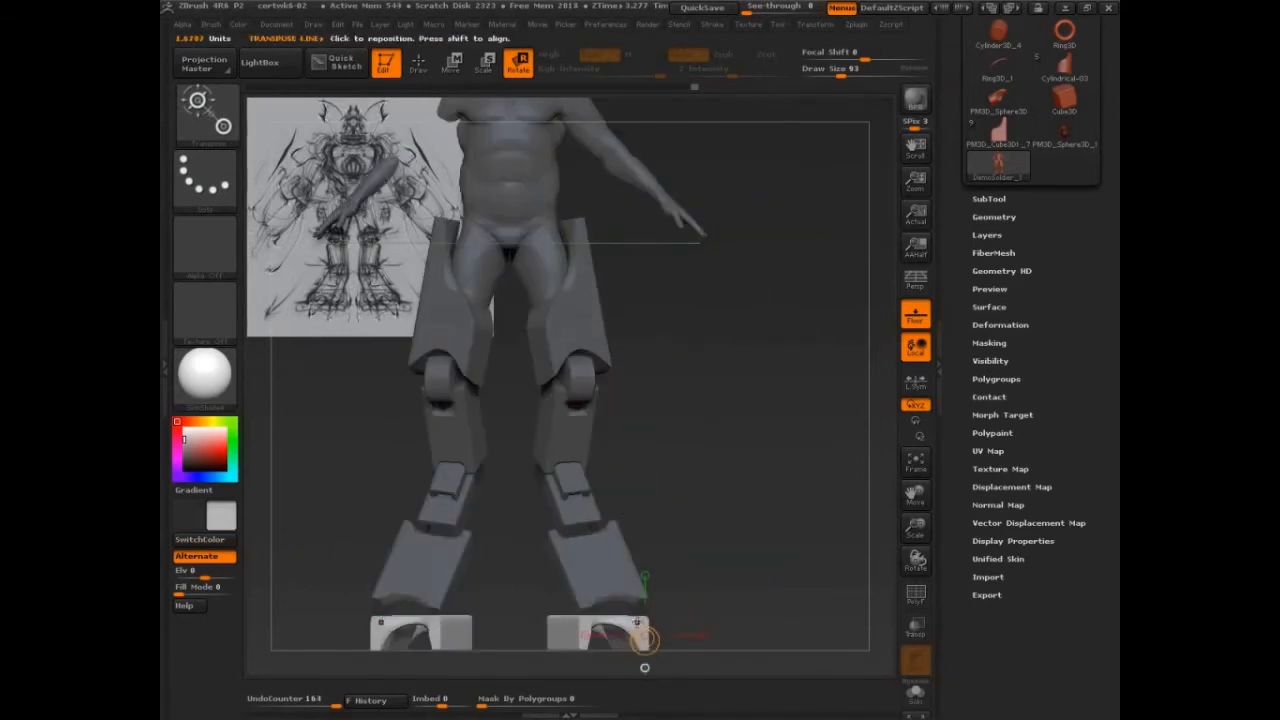
mouse_move(637, 623)
mouse_down()
mouse_move(637, 434)
mouse_move(633, 463)
mouse_up()
key(q)
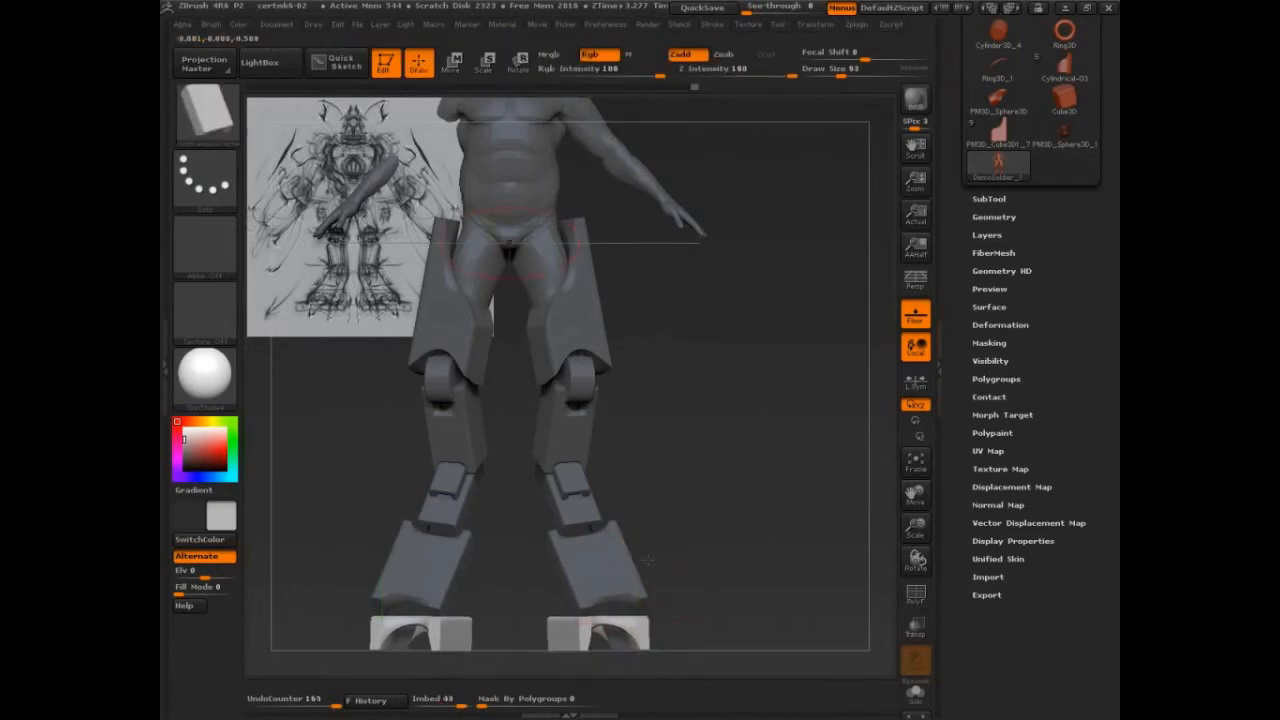
key(w)
drag(637, 543, 658, 541)
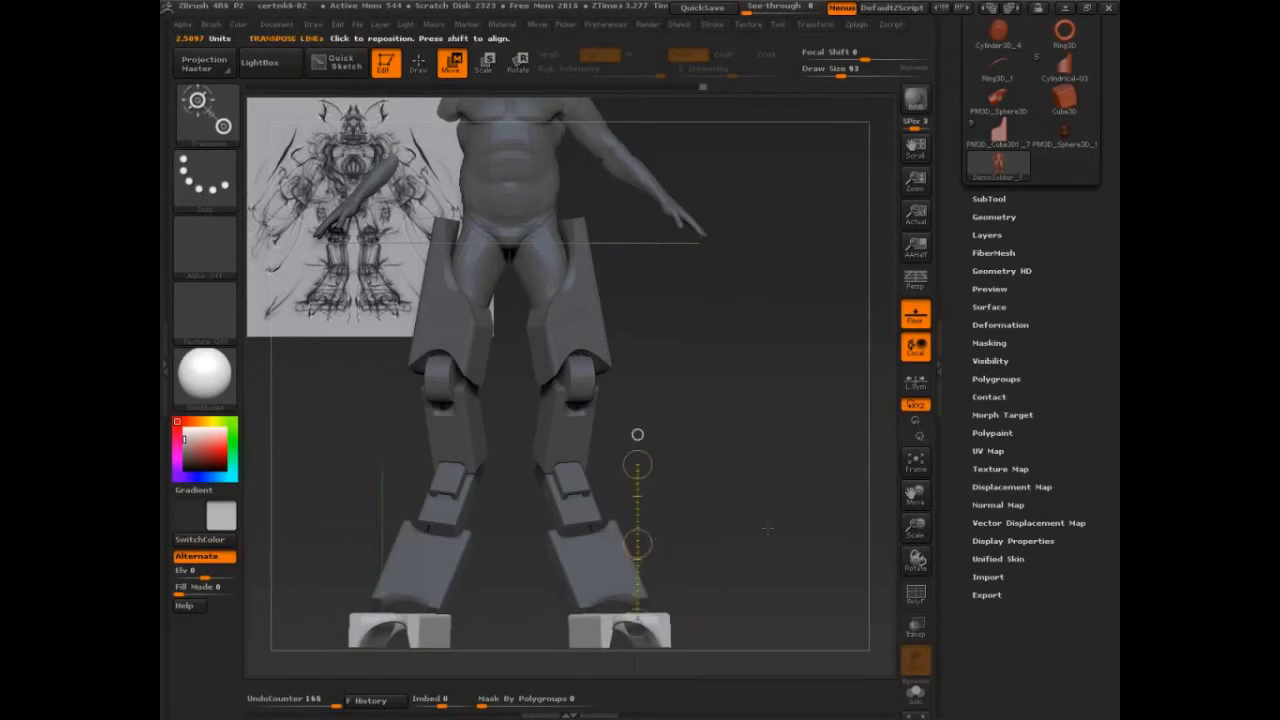
Stretch the foot plates taller and shift them down and back beneath the ends of the lower legs
mouse_move(820, 543)
mouse_down()
mouse_move(690, 502)
mouse_move(638, 381)
mouse_up()
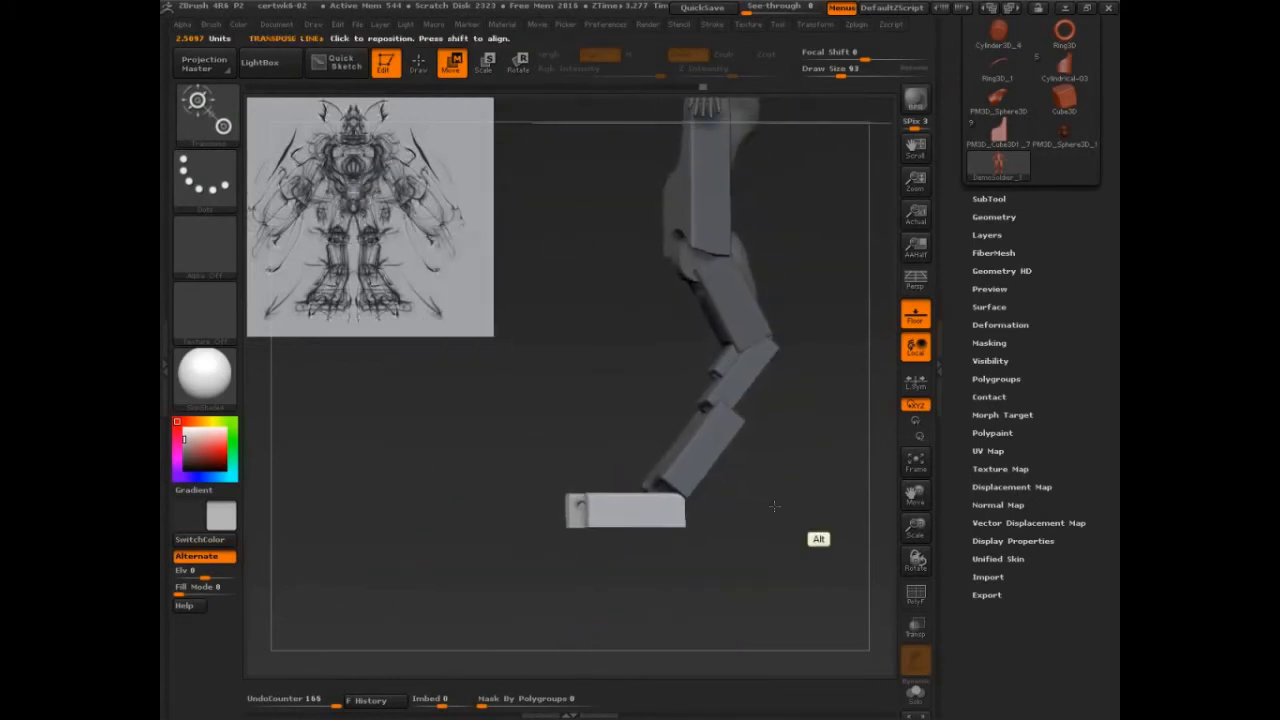
mouse_move(777, 508)
alt+mouse_down()
mouse_move(775, 590)
mouse_move(770, 538)
alt+mouse_up()
drag(648, 461, 651, 271)
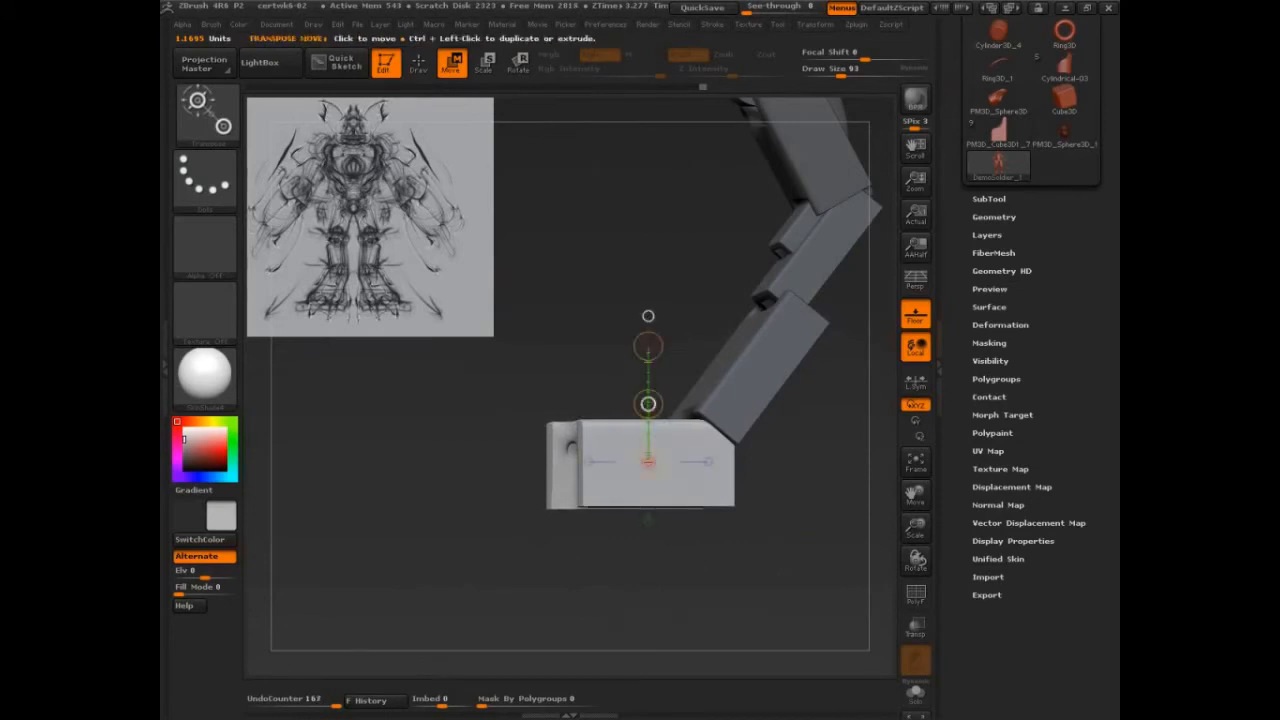
drag(648, 403, 672, 433)
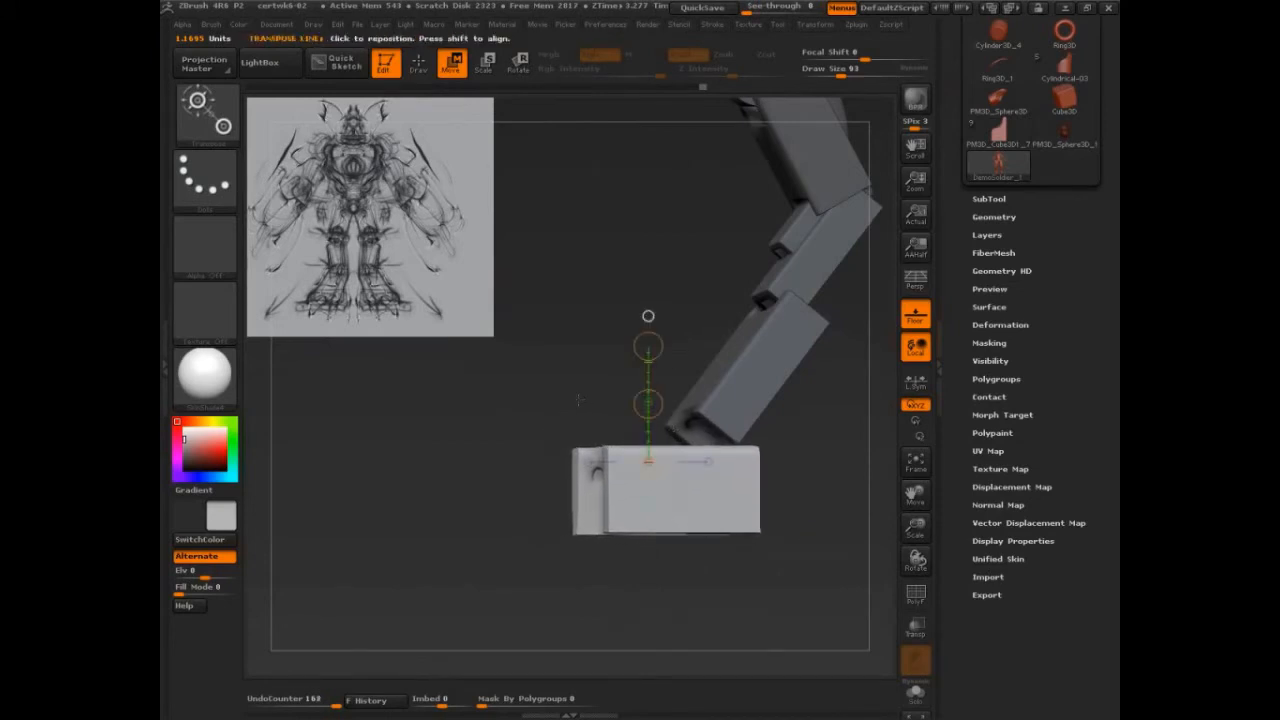
drag(580, 397, 657, 452)
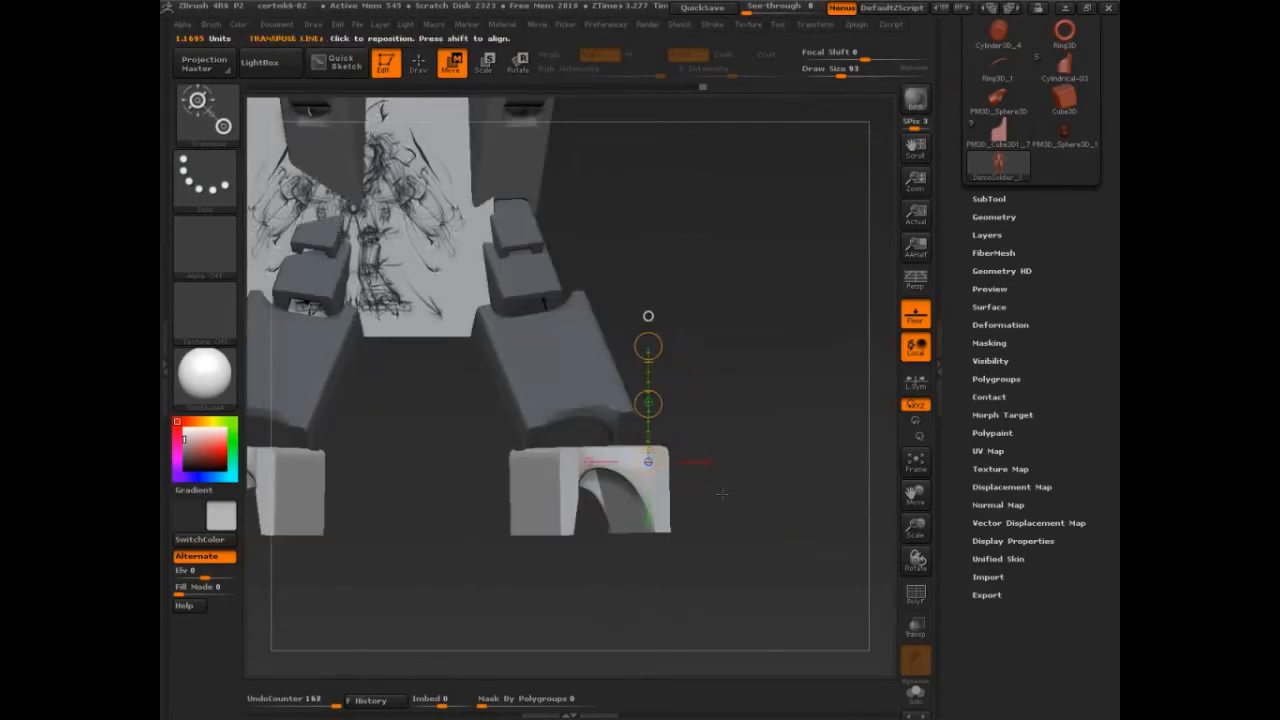
Adjust the foot plates sideways to line up with the lower legs and clear the mask
drag(722, 494, 645, 494)
click(670, 491)
shift+drag(784, 488, 814, 488)
drag(767, 430, 812, 436)
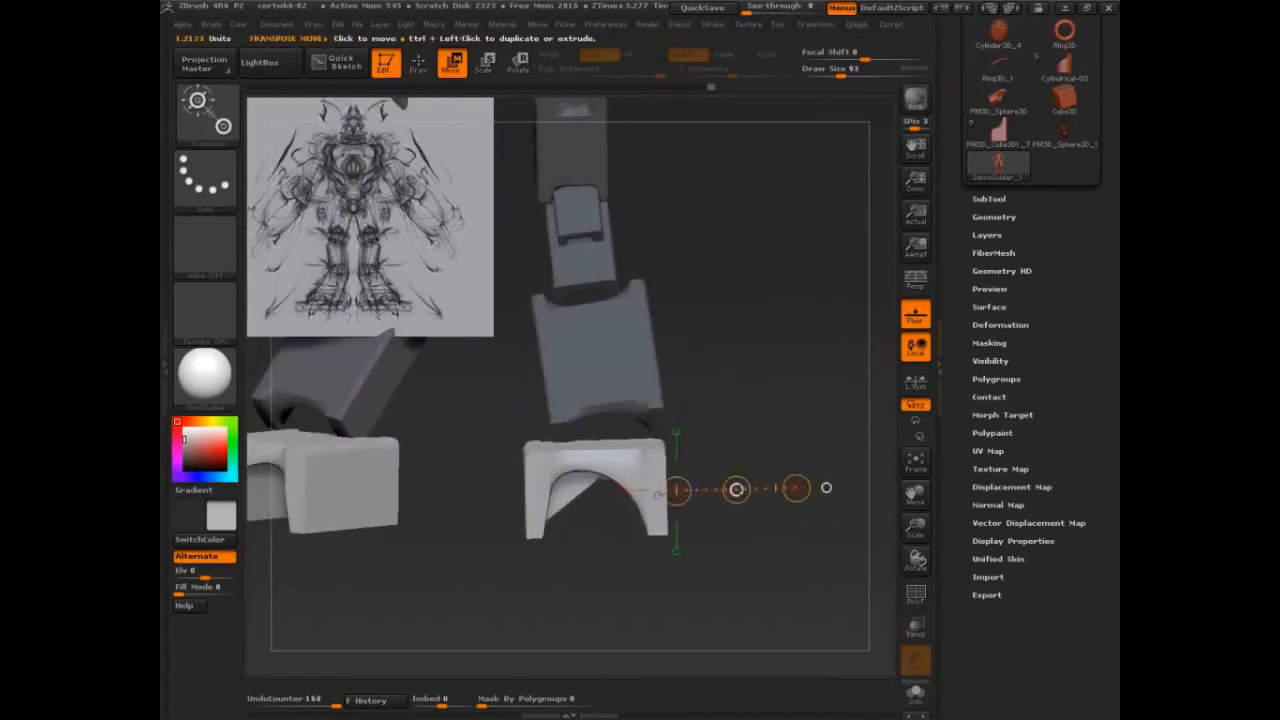
shift+drag(736, 489, 756, 489)
key(q)
mouse_move(776, 365)
ctrl+mouse_down()
mouse_move(779, 410)
mouse_move(770, 370)
ctrl+mouse_up()
Insert a cylinder with InsertCylinder between each foot and the leg plate above it, and position it in the joint
click(236, 122)
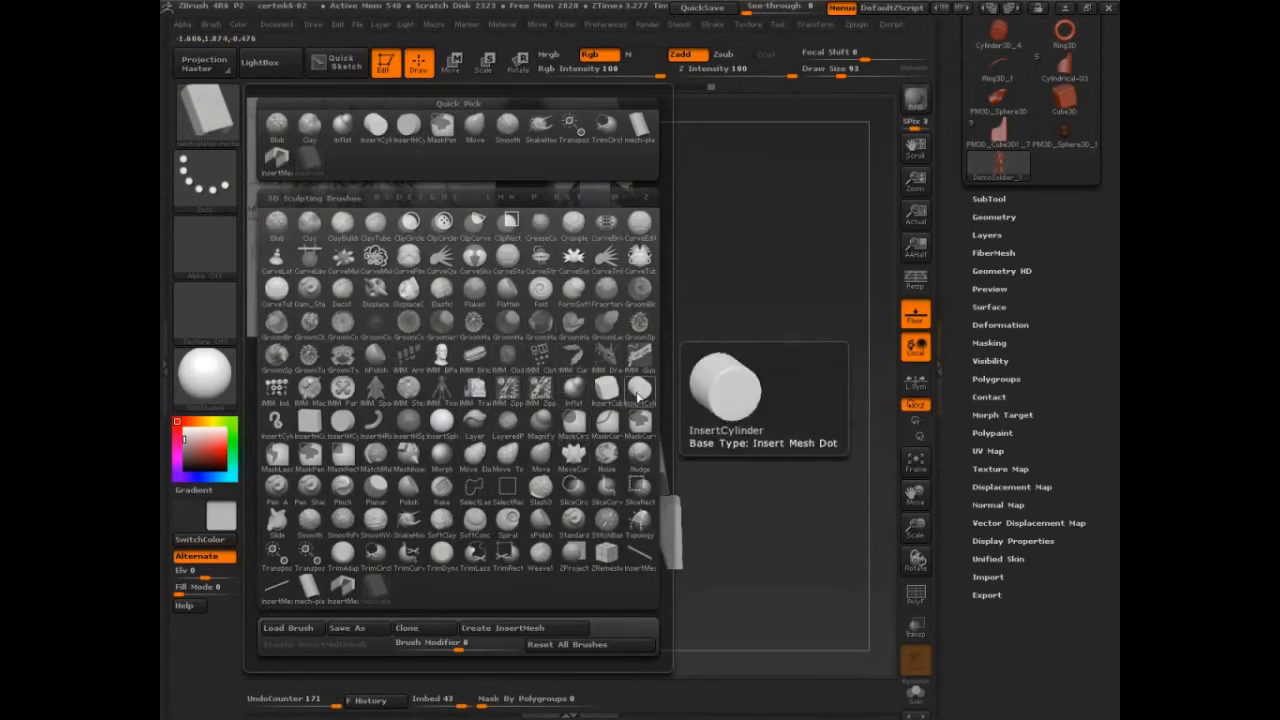
click(640, 394)
mouse_move(731, 406)
mouse_down()
mouse_move(777, 463)
mouse_move(700, 457)
mouse_move(817, 449)
mouse_up()
key(w)
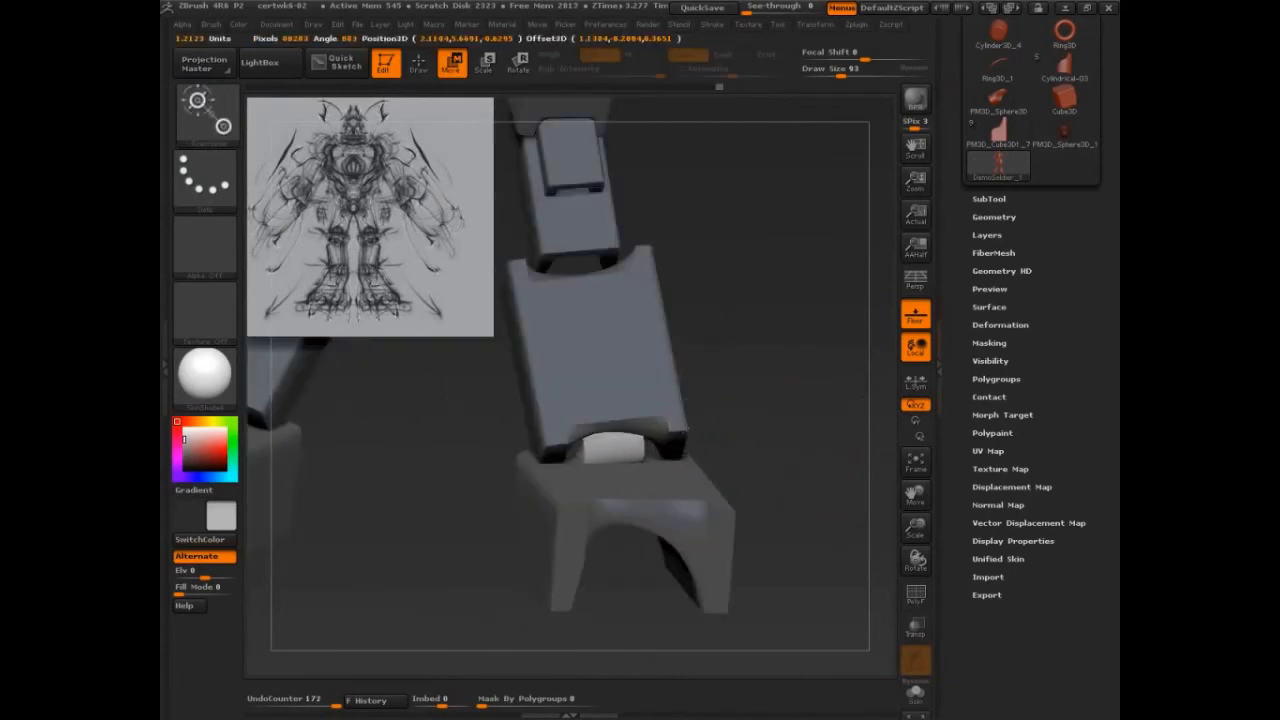
drag(679, 427, 822, 410)
drag(770, 466, 720, 472)
mouse_move(806, 476)
mouse_down()
mouse_move(840, 480)
mouse_move(800, 472)
mouse_up()
drag(749, 421, 771, 417)
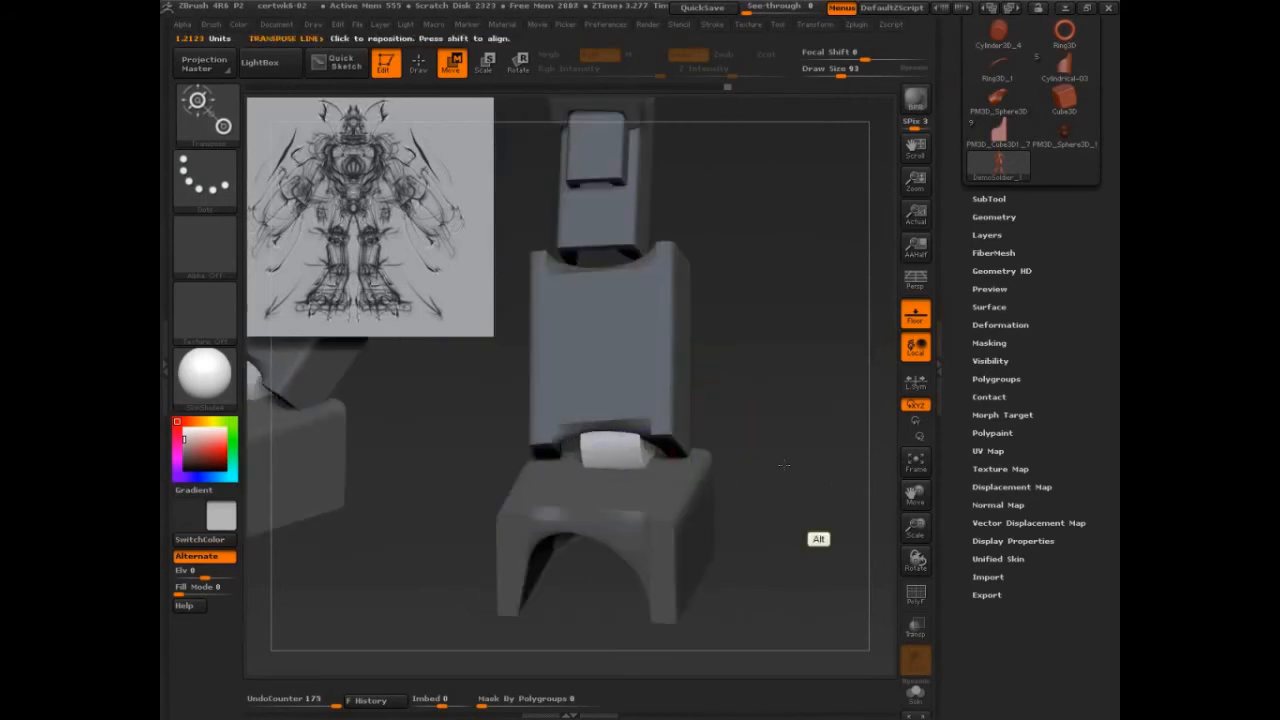
alt+drag(817, 537, 806, 465)
drag(849, 406, 910, 393)
key(ctrl+z)
click(915, 381)
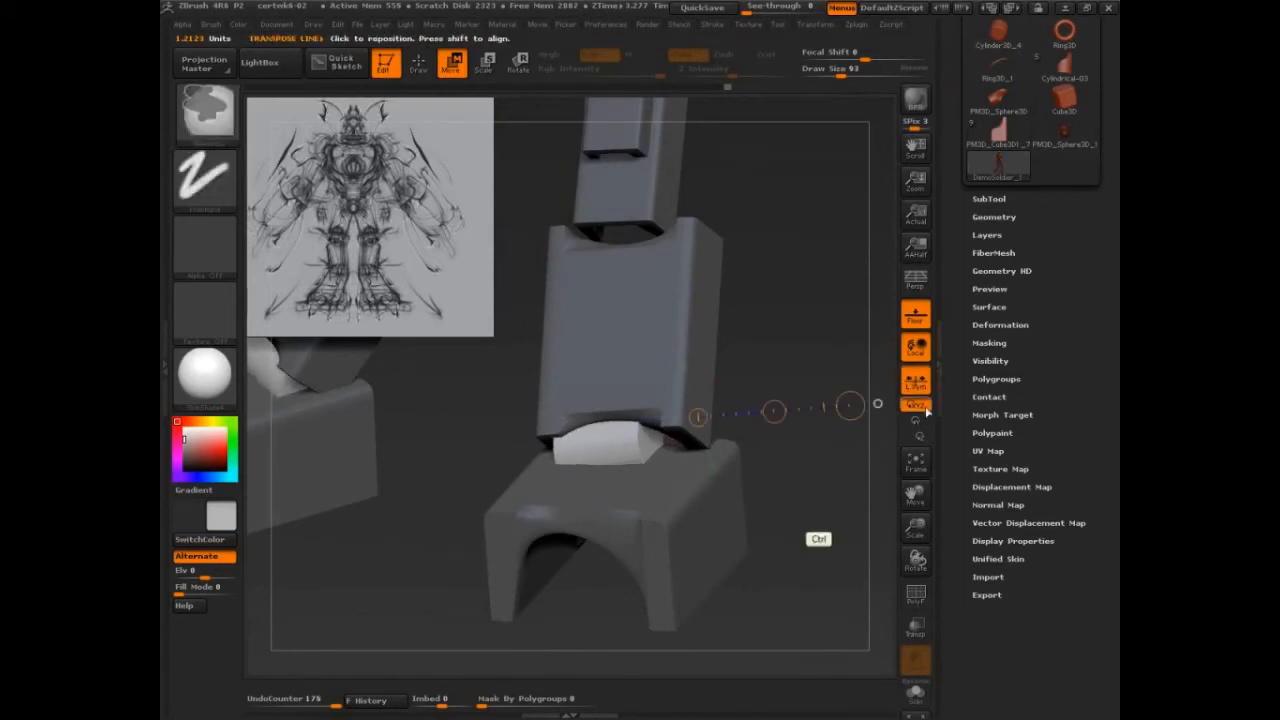
key(ctrl+z)
Widen the ankle cylinders and adjust their placement in the gap between the feet and leg plates
drag(810, 462, 815, 435)
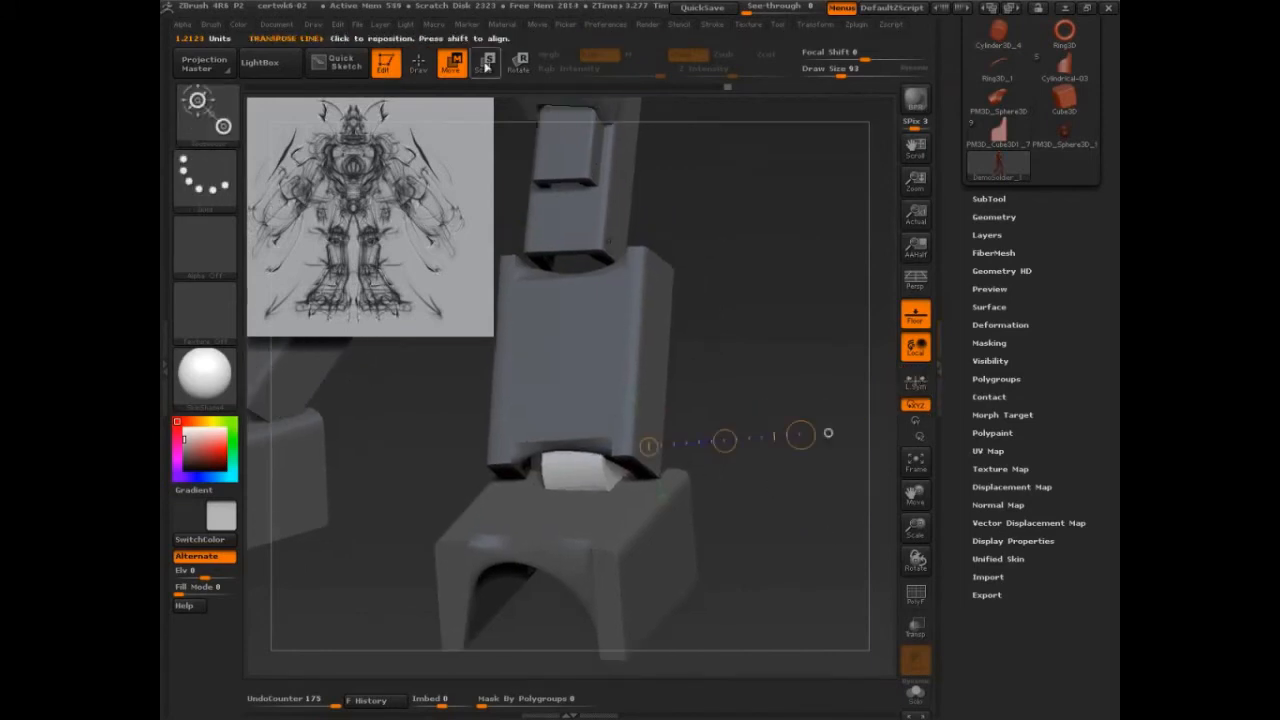
key(e)
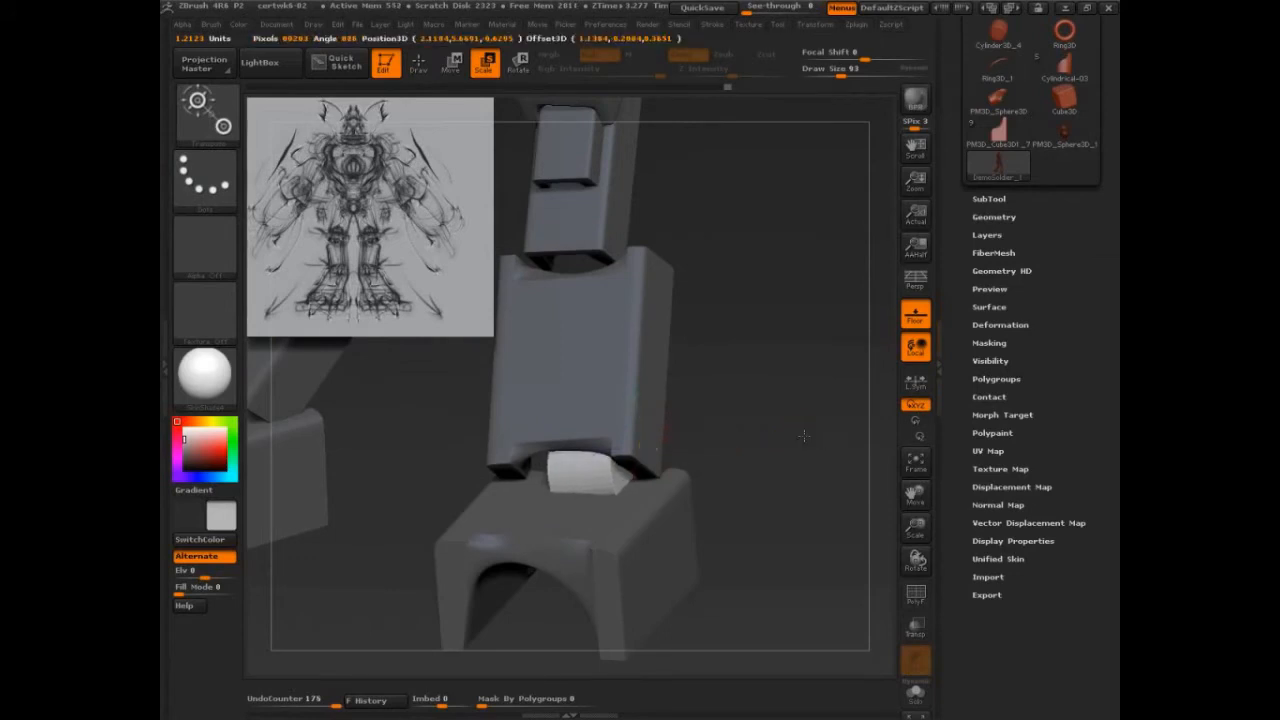
drag(648, 445, 872, 421)
key(w)
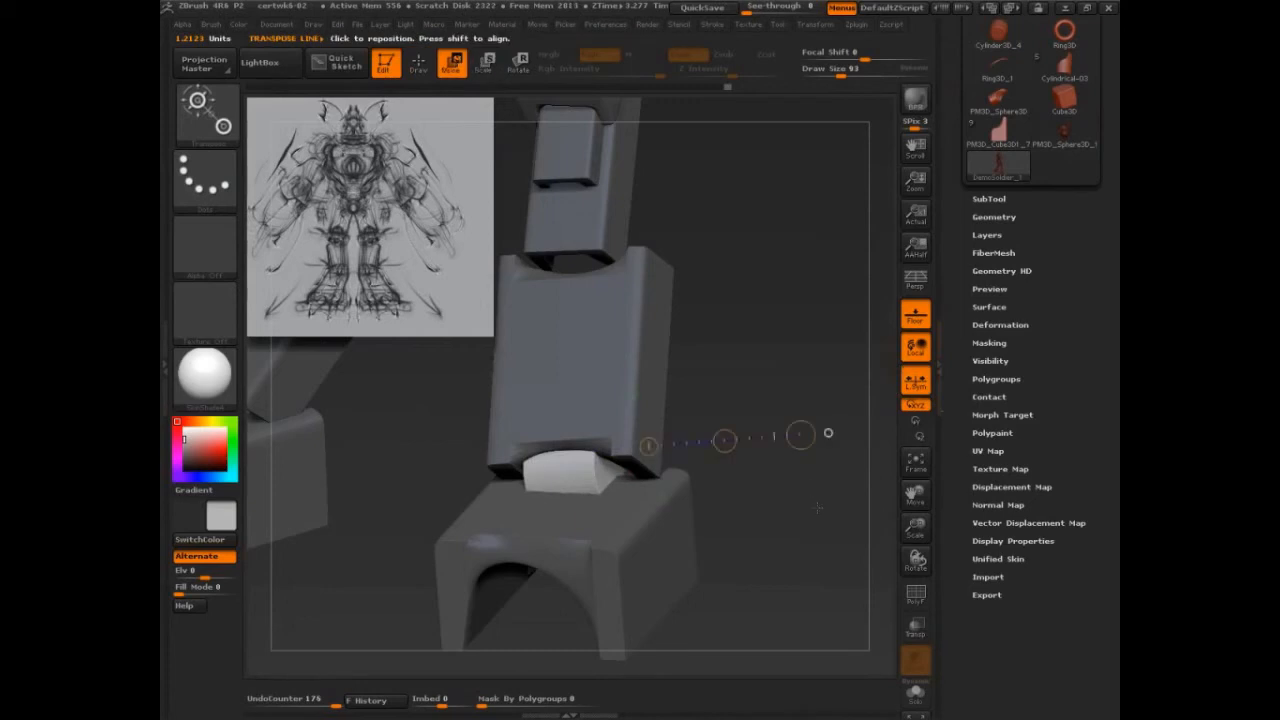
drag(806, 514, 700, 508)
drag(684, 441, 670, 437)
drag(708, 500, 786, 496)
key(ctrl+z)
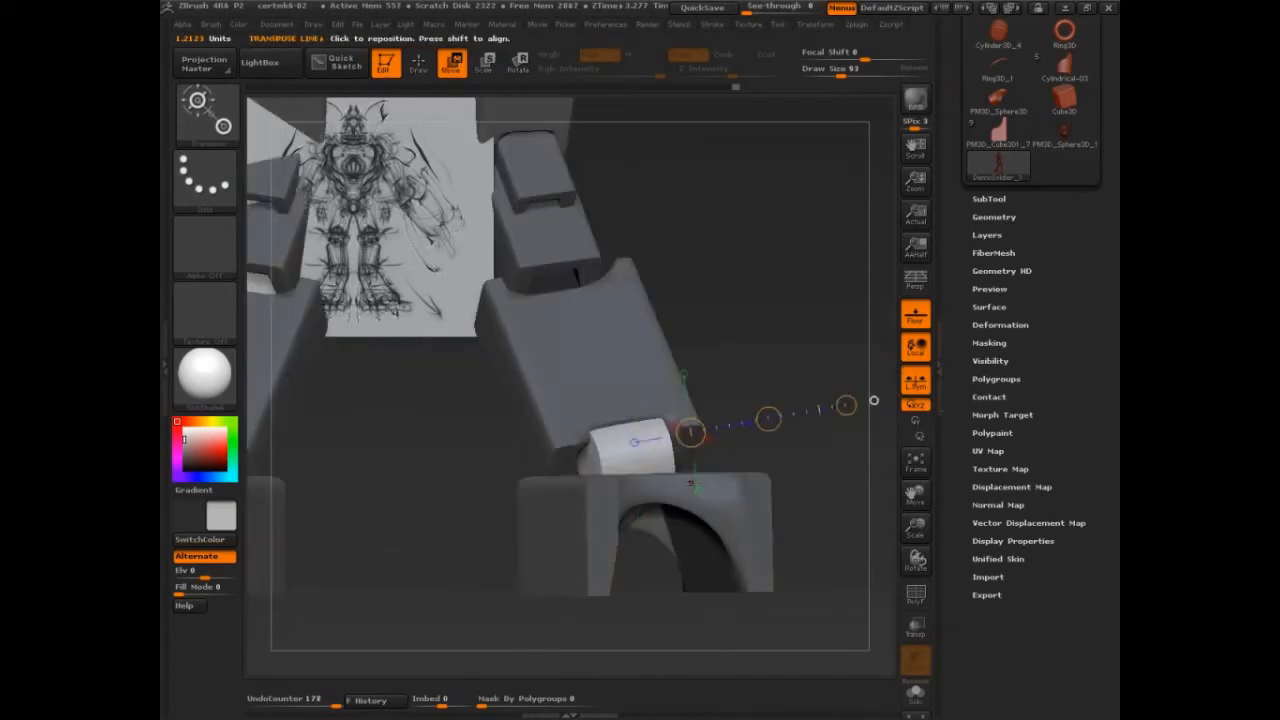
Rotate the ankle cylinders to fit the joints and duplicate each one at its outer end as a cap
key(r)
drag(634, 460, 725, 434)
key(w)
drag(803, 358, 738, 366)
Shrink the duplicated cap and seat it against the outer end of each ankle cylinder
key(e)
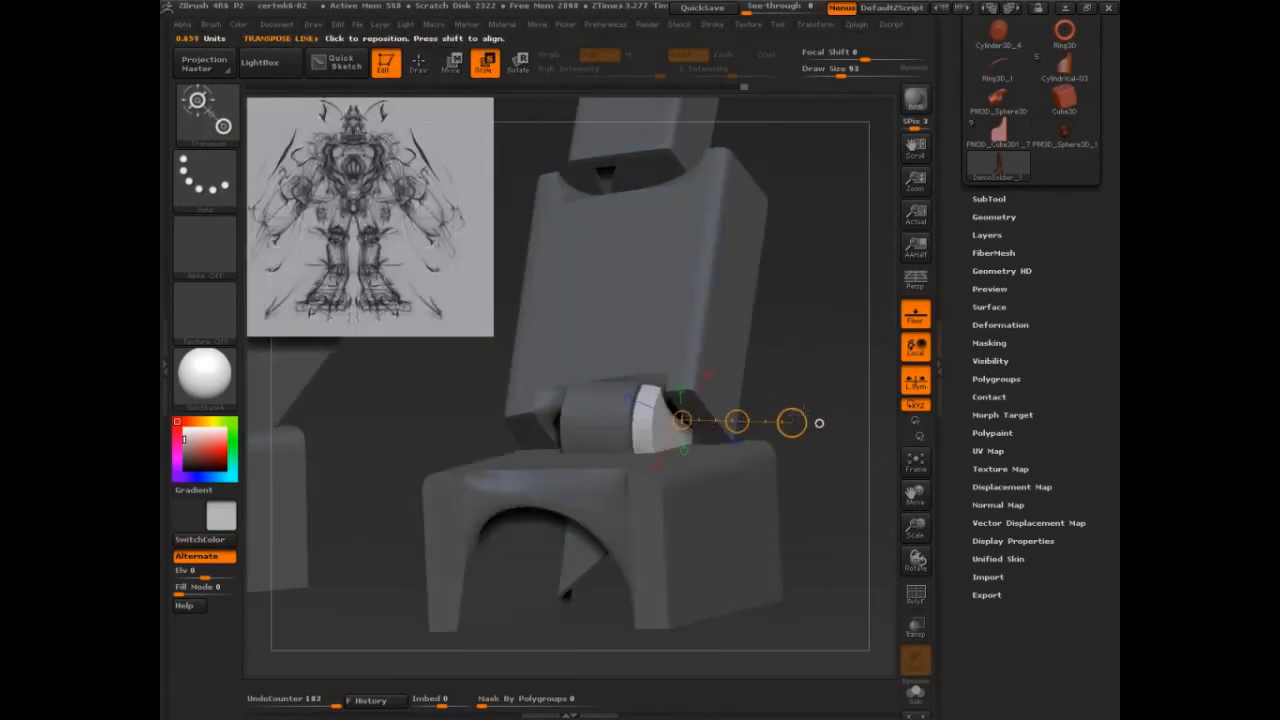
drag(791, 423, 728, 420)
key(w)
drag(822, 380, 740, 388)
drag(716, 423, 716, 421)
drag(829, 374, 890, 396)
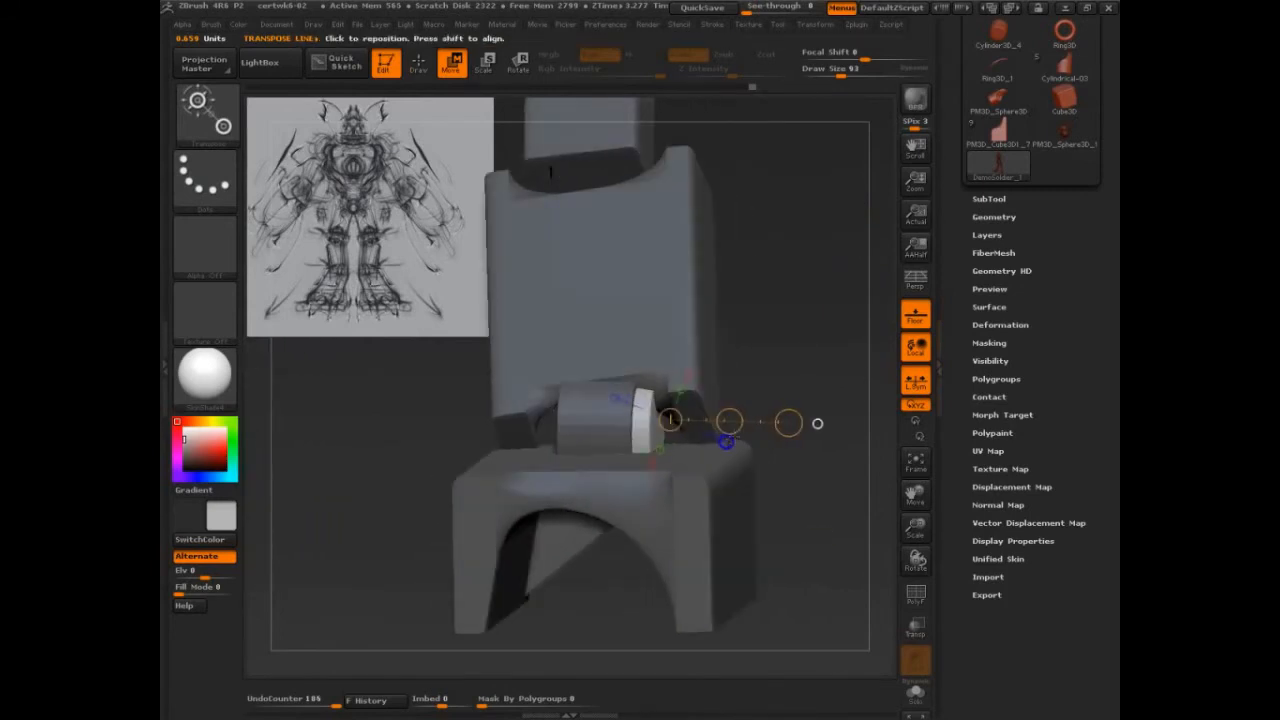
Duplicate the cap to the inner end of each ankle cylinder and seat it against the cylinder
ctrl+drag(729, 421, 658, 420)
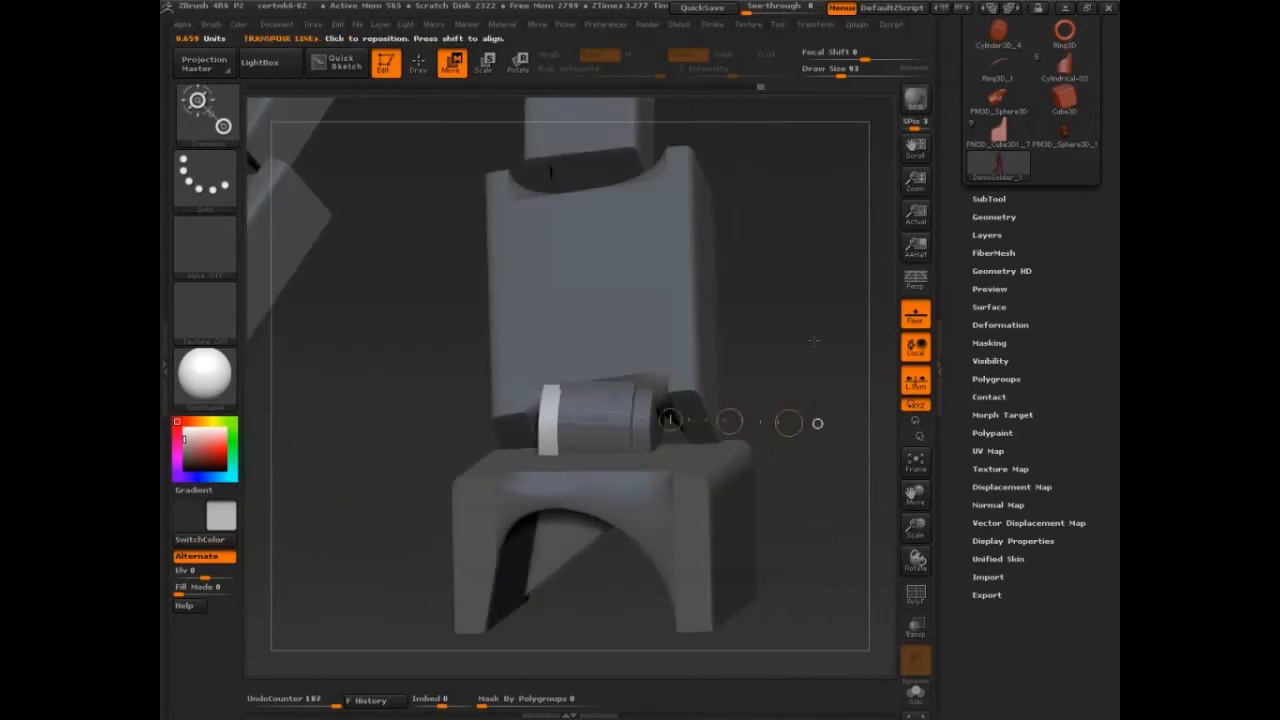
drag(817, 340, 890, 346)
drag(727, 423, 795, 423)
drag(820, 358, 872, 366)
drag(689, 421, 689, 414)
drag(836, 381, 772, 375)
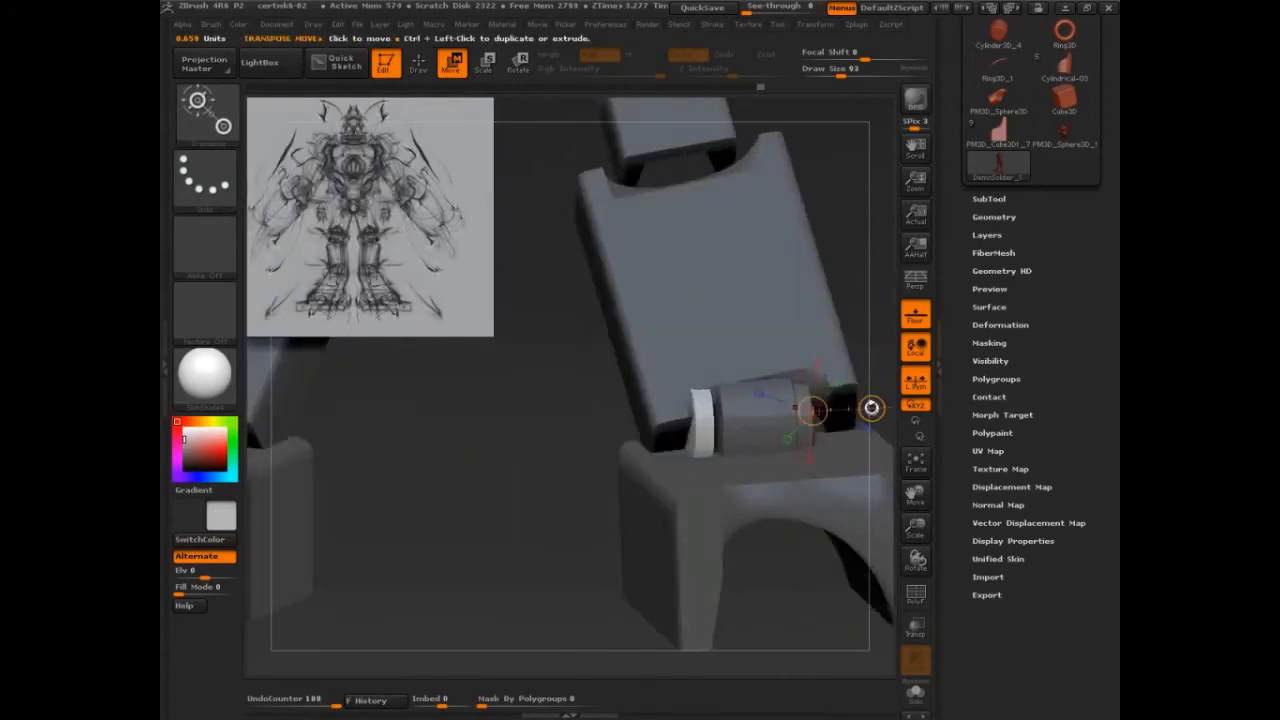
drag(840, 408, 844, 408)
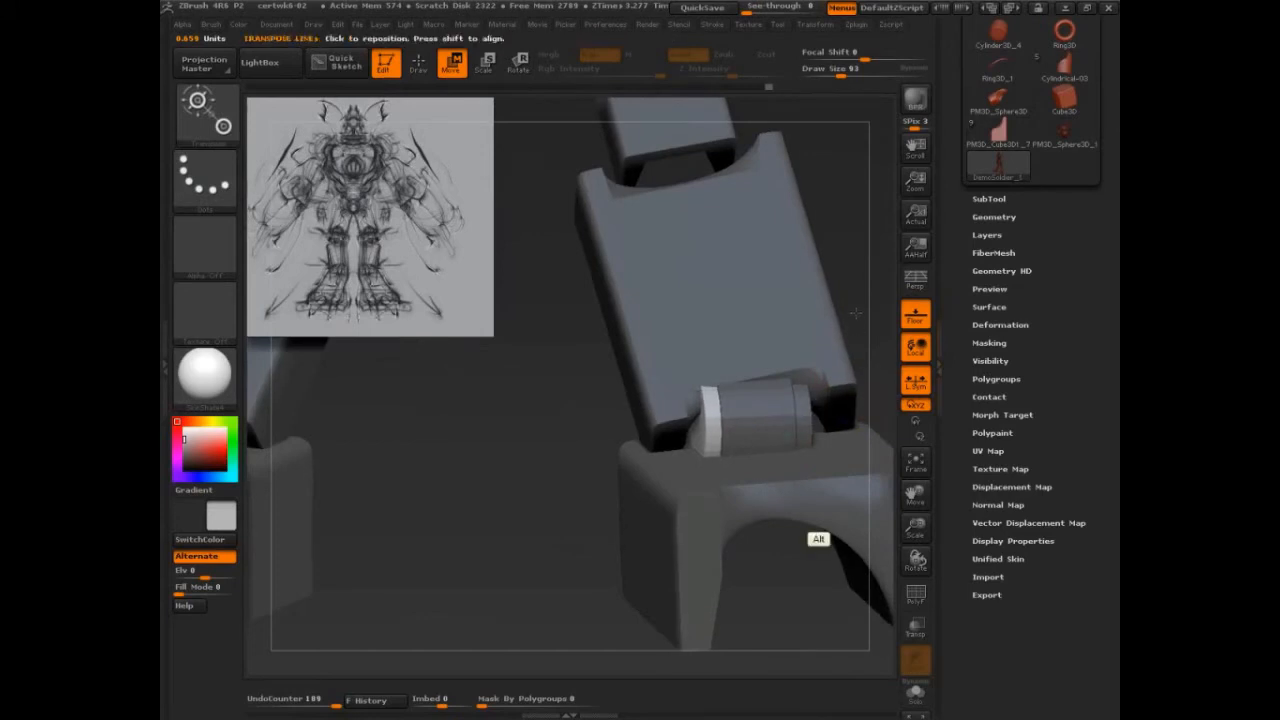
Insert a large sphere at the front of each foot and move it down over the notched plate
mouse_move(855, 313)
alt+mouse_down()
mouse_move(800, 360)
mouse_move(811, 417)
mouse_move(762, 457)
mouse_move(817, 539)
mouse_move(806, 470)
mouse_move(824, 472)
mouse_move(826, 391)
mouse_move(815, 384)
alt+mouse_up()
key(q)
drag(661, 376, 698, 425)
shift+drag(770, 480, 820, 539)
key(w)
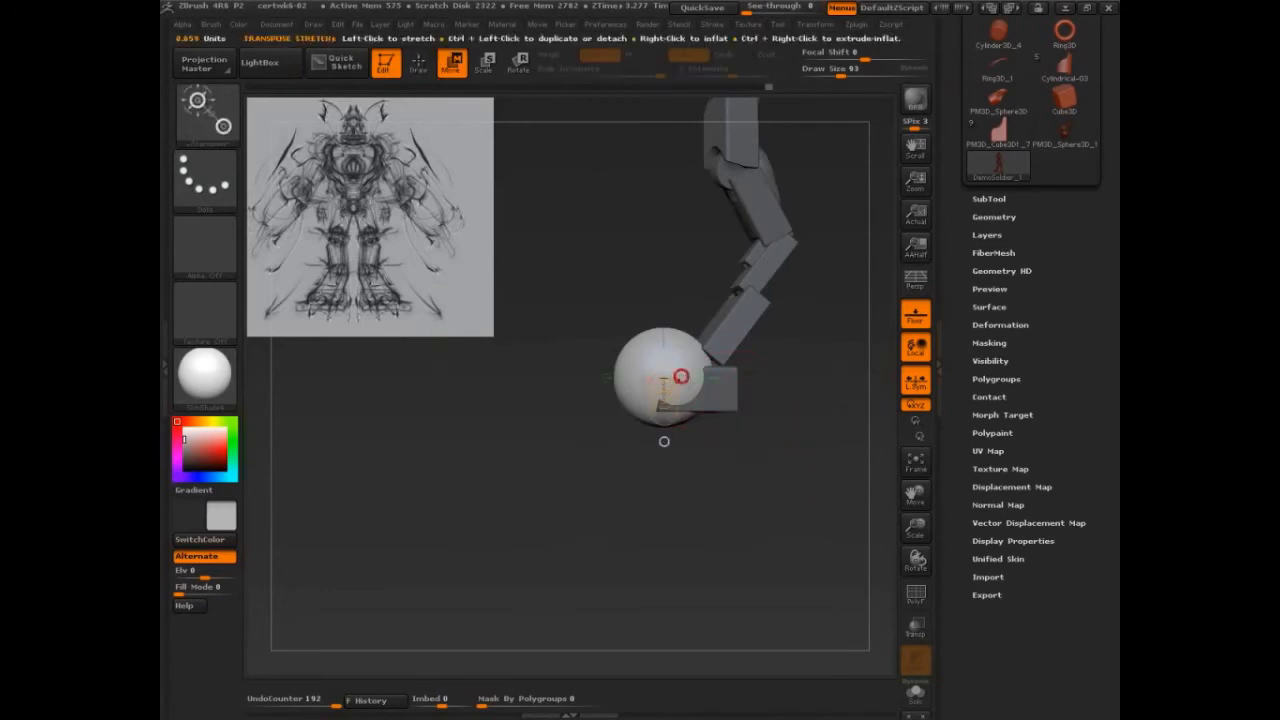
drag(687, 352, 827, 400)
mouse_move(762, 378)
mouse_down()
mouse_move(755, 427)
mouse_move(770, 410)
mouse_move(813, 421)
mouse_move(783, 474)
mouse_up()
Cut off the lower part of the foot spheres with the TrimCurve brush, level with the underside of the feet
key(q)
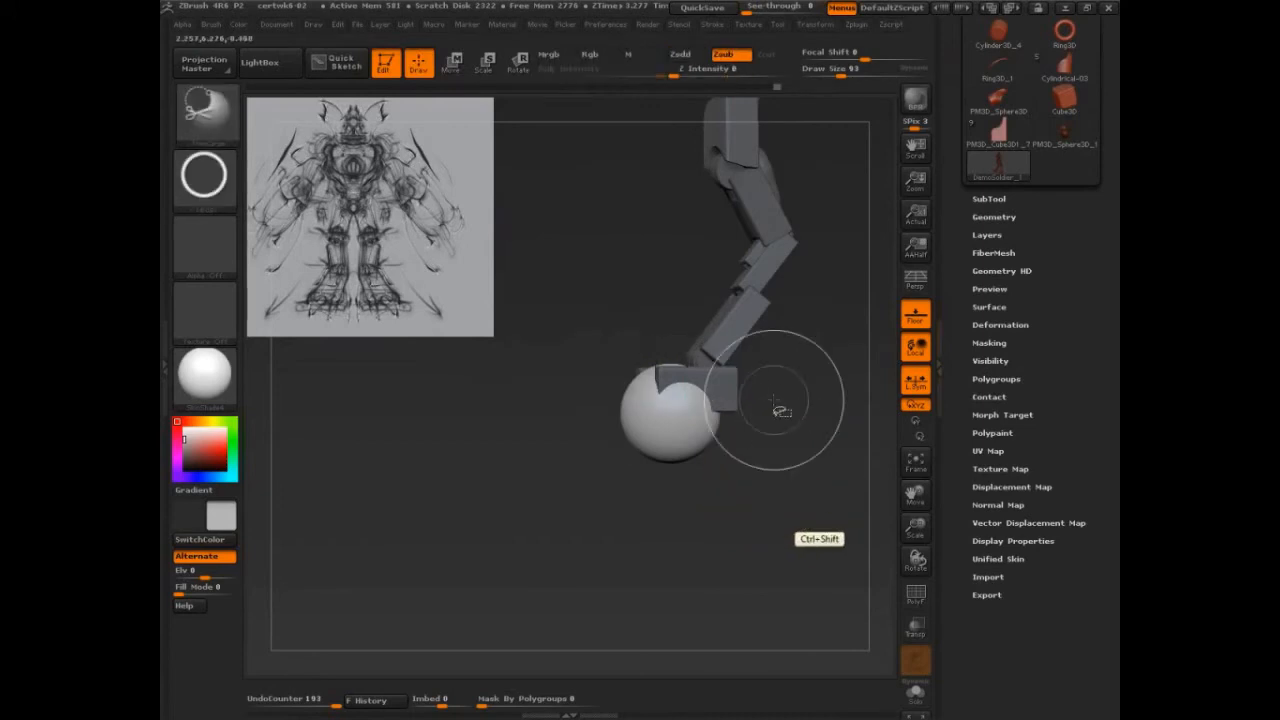
ctrl+shift+click(205, 110)
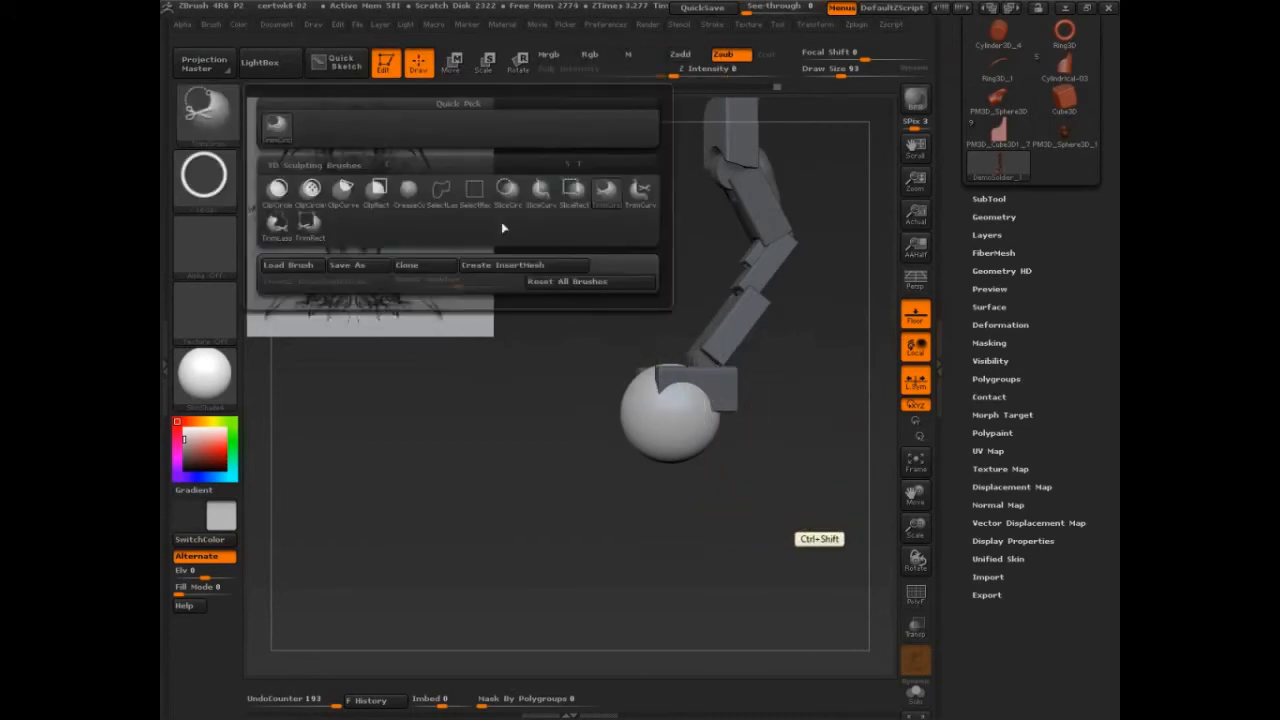
ctrl+shift+click(638, 194)
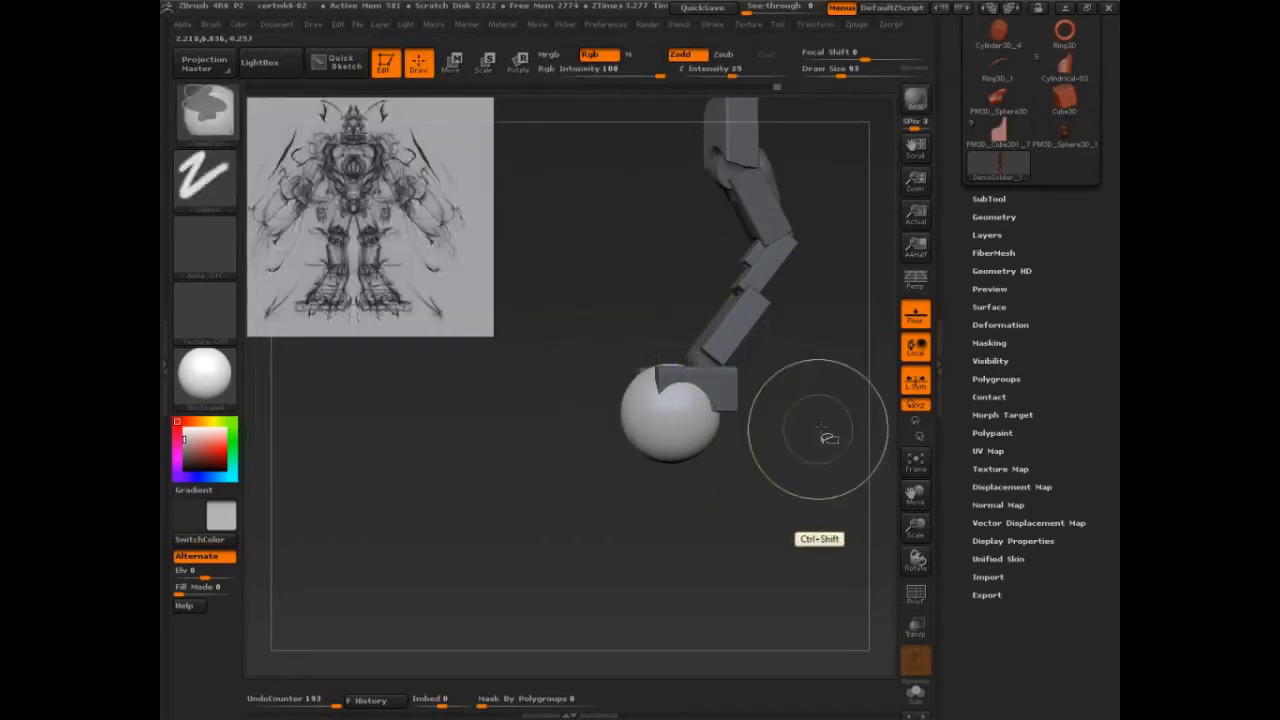
ctrl+shift+drag(829, 423, 540, 423)
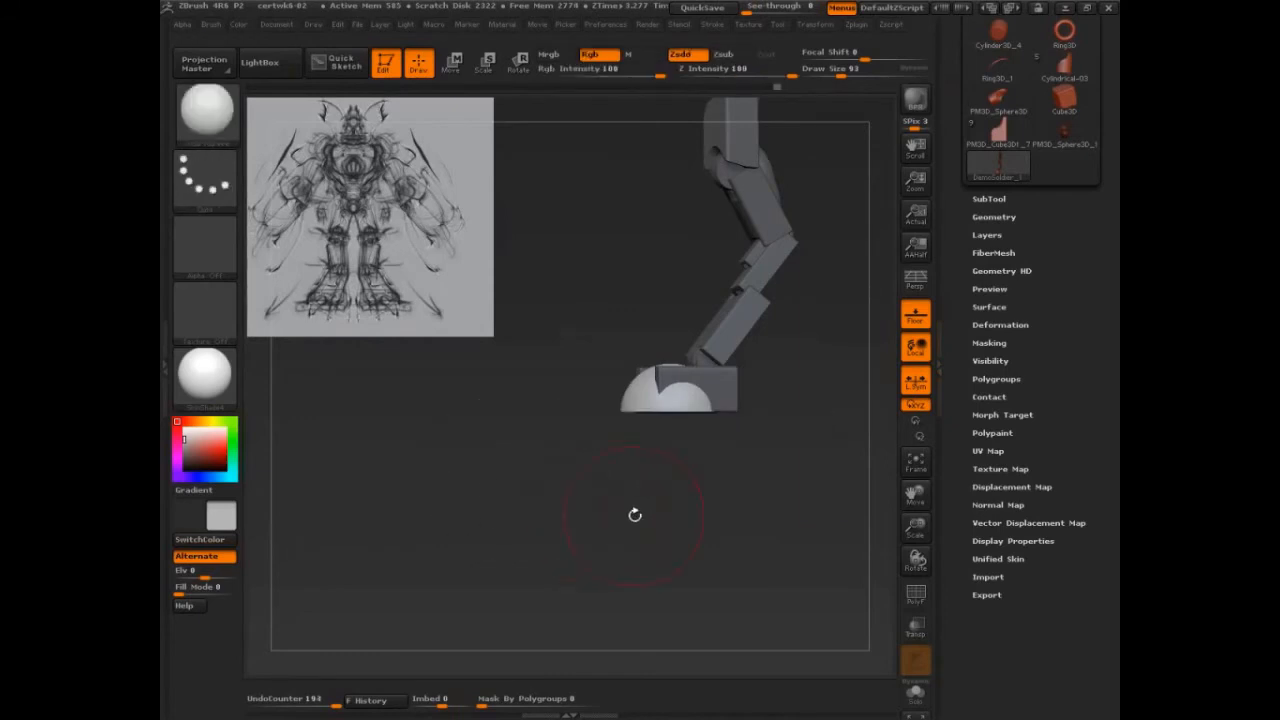
drag(785, 467, 842, 427)
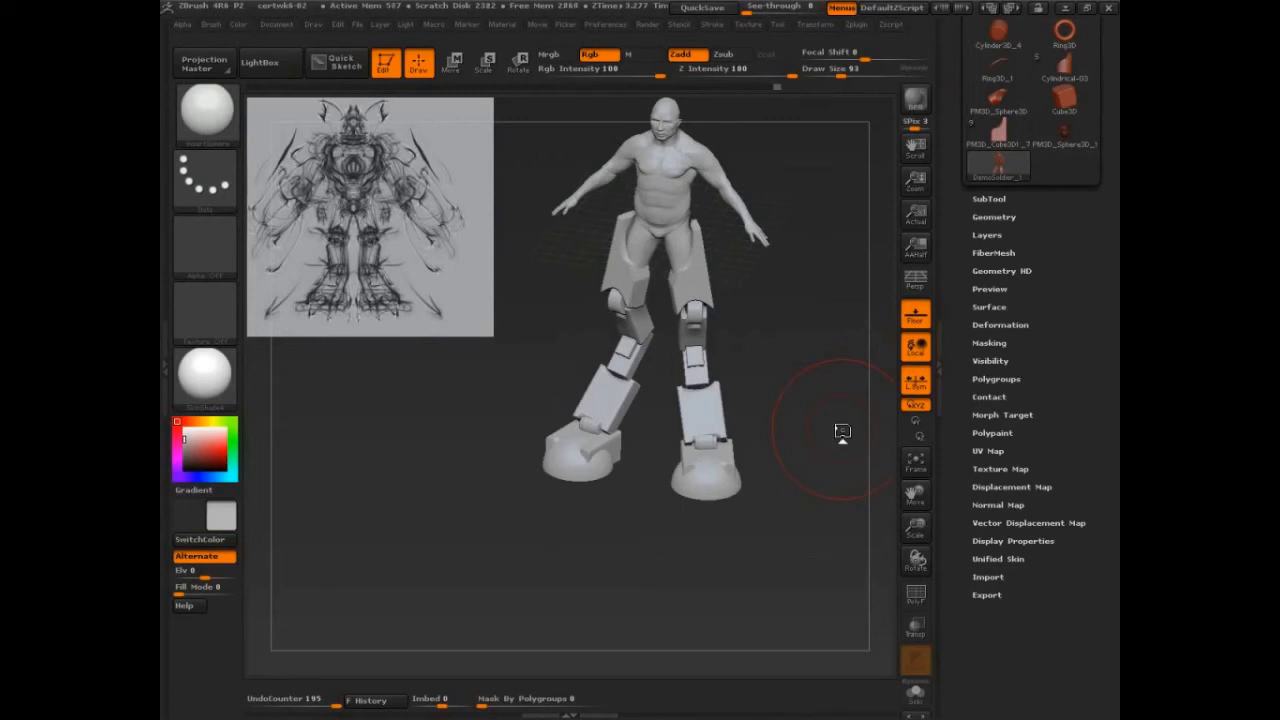
Select the curved mech-plate insert brush
mouse_move(842, 430)
mouse_down()
mouse_move(823, 429)
mouse_move(836, 467)
mouse_move(814, 537)
mouse_up()
click(207, 112)
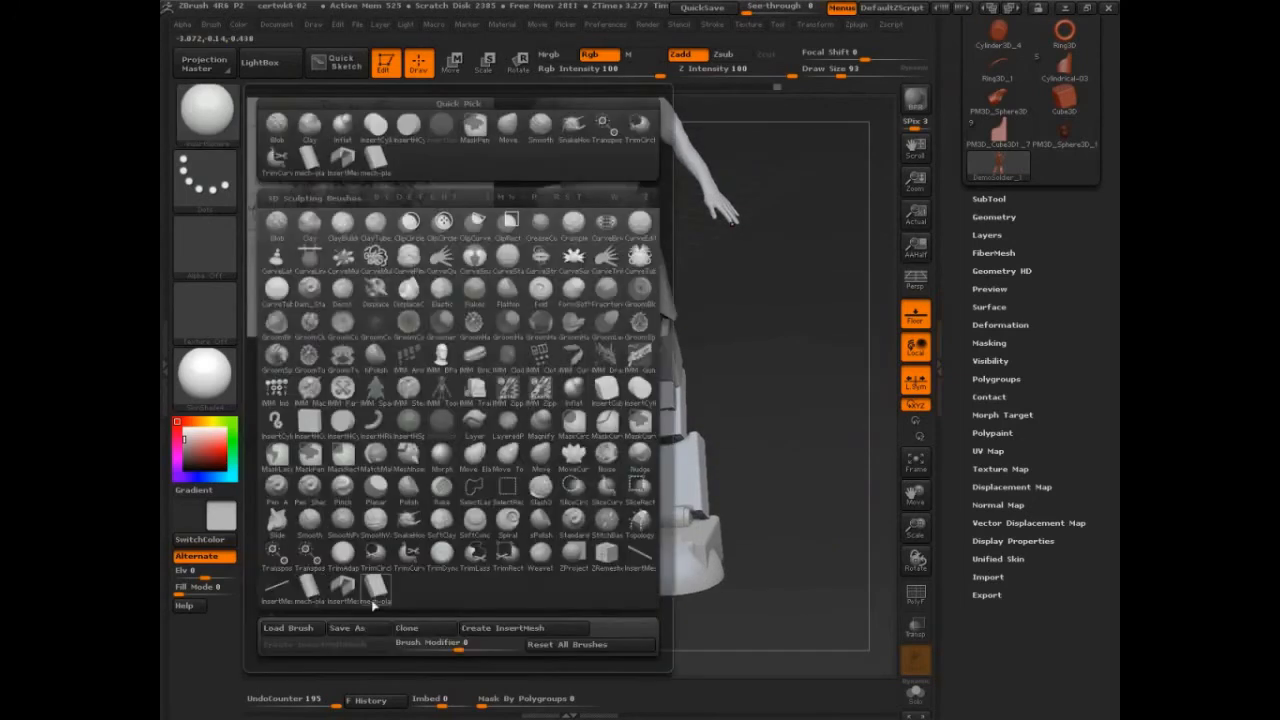
click(307, 588)
mouse_move(776, 430)
alt+mouse_down()
mouse_move(826, 439)
mouse_move(843, 531)
mouse_move(819, 413)
mouse_move(826, 340)
mouse_move(827, 494)
mouse_move(823, 423)
mouse_move(752, 414)
alt+mouse_up()
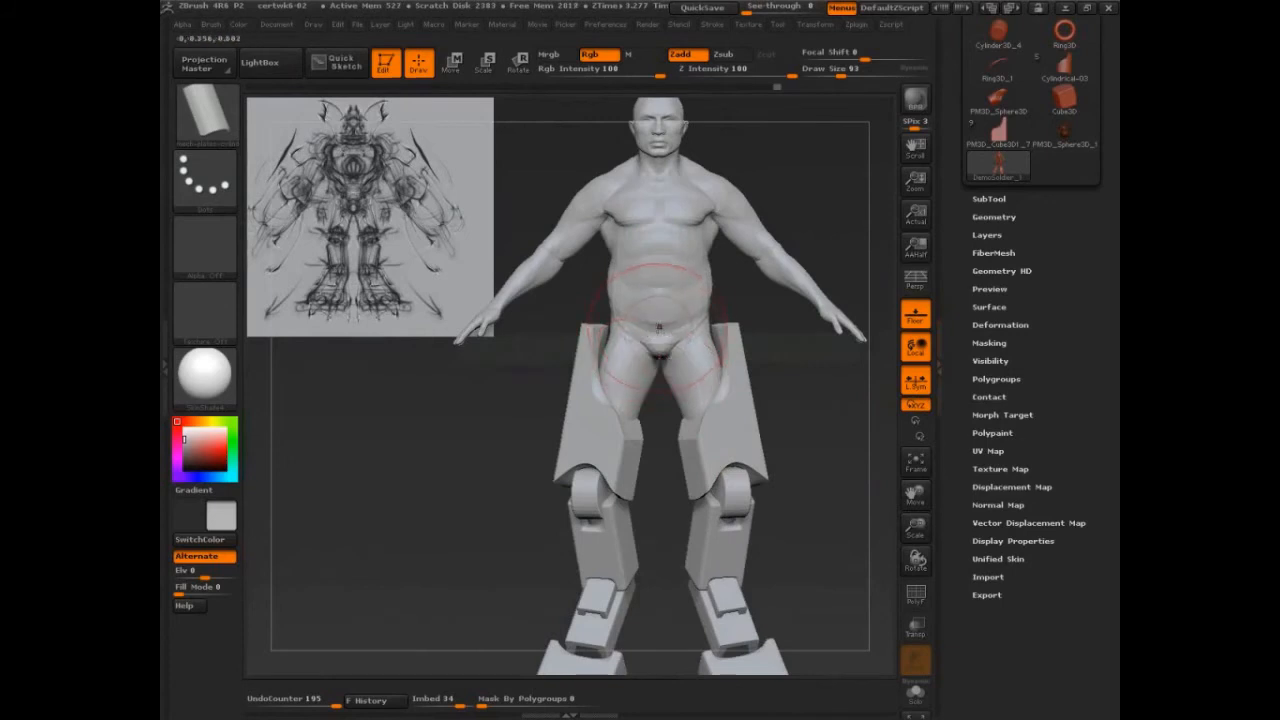
alt+click(670, 358)
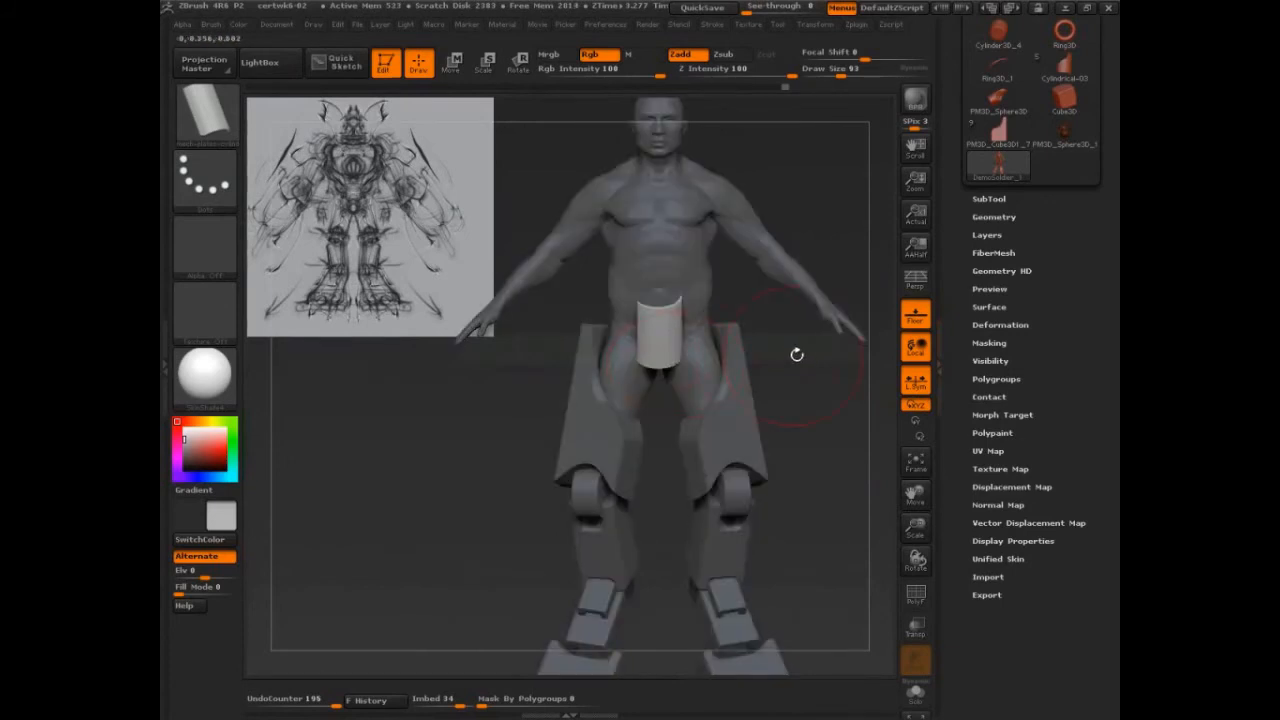
drag(797, 354, 658, 318)
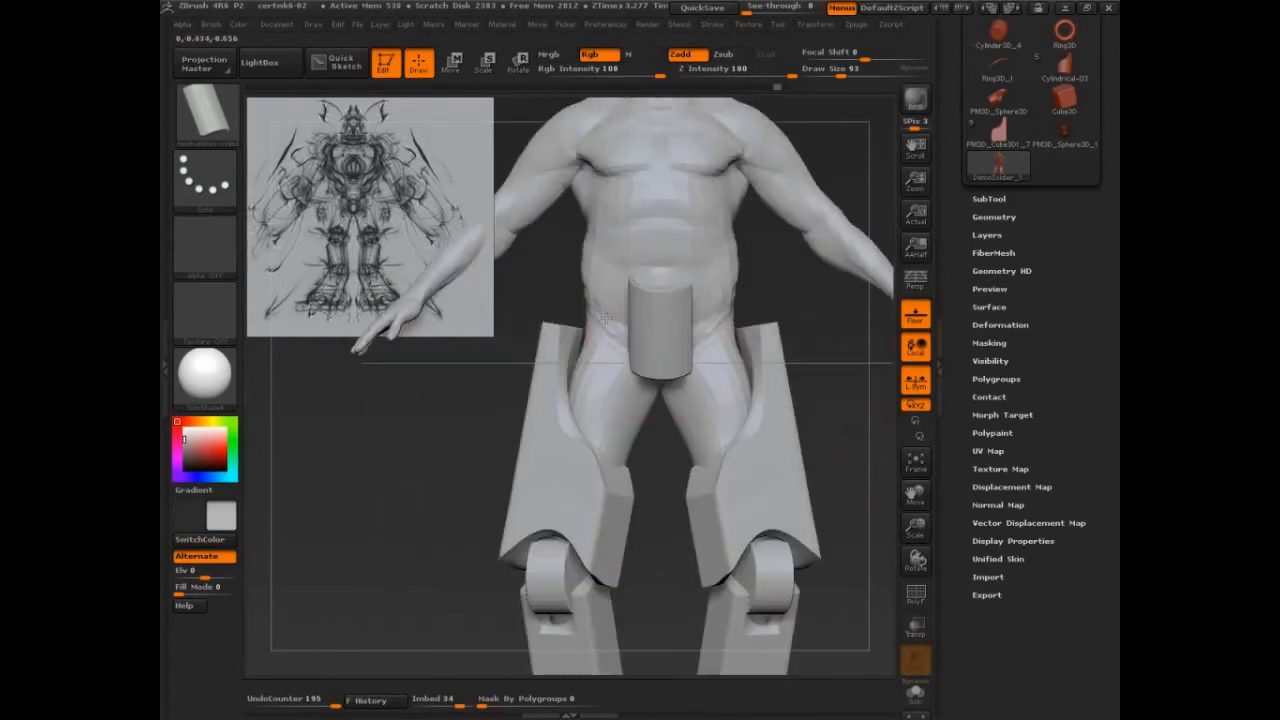
key(ctrl+z)
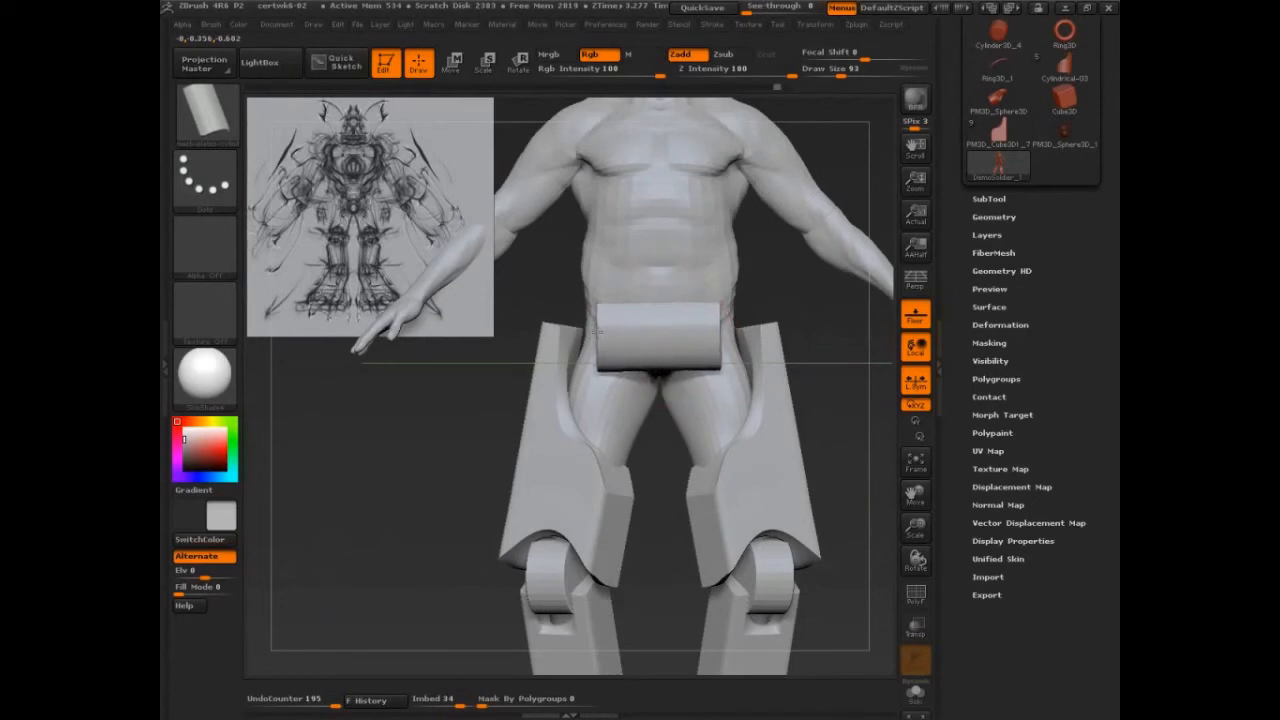
drag(597, 331, 597, 332)
mouse_move(868, 364)
mouse_down()
mouse_move(826, 380)
mouse_move(817, 400)
mouse_move(886, 413)
mouse_move(797, 449)
mouse_move(847, 431)
mouse_move(755, 393)
mouse_move(754, 414)
mouse_move(874, 403)
mouse_move(855, 433)
mouse_move(775, 405)
mouse_up()
key(ctrl+z)
Insert curved mech plates on the outer sides of both thighs and lengthen them downward
drag(739, 350, 742, 397)
key(w)
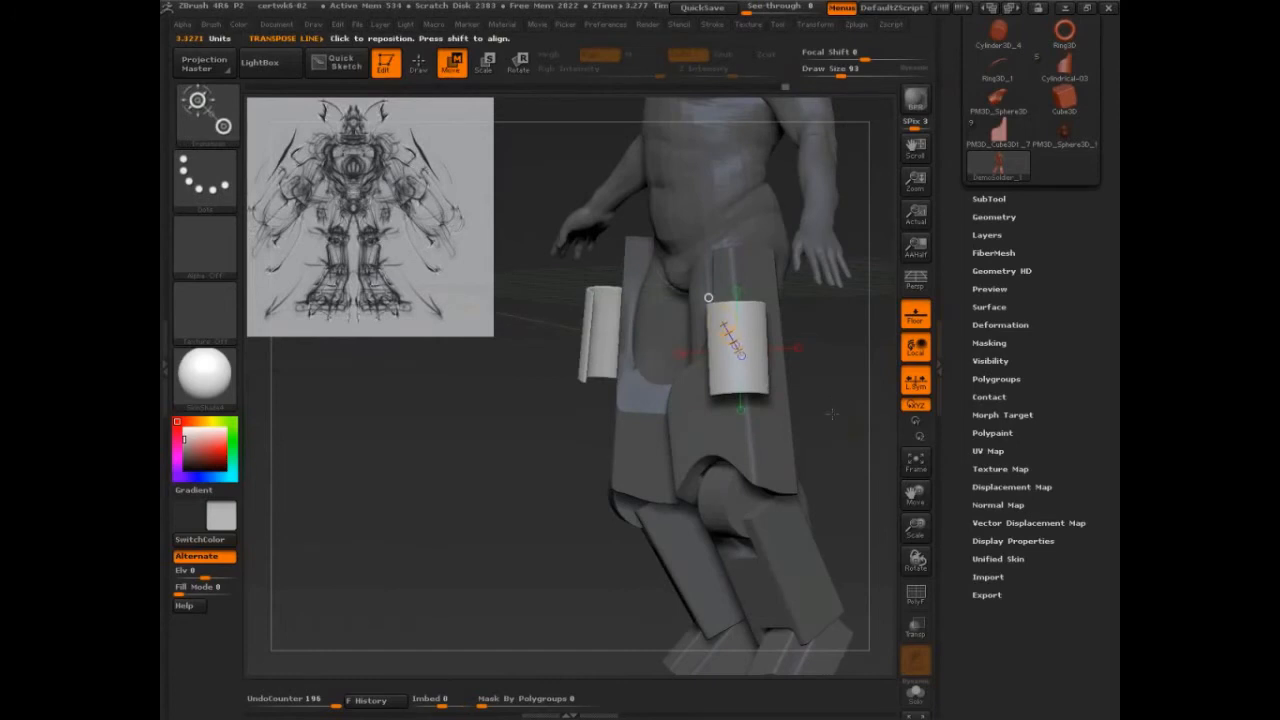
drag(832, 414, 753, 462)
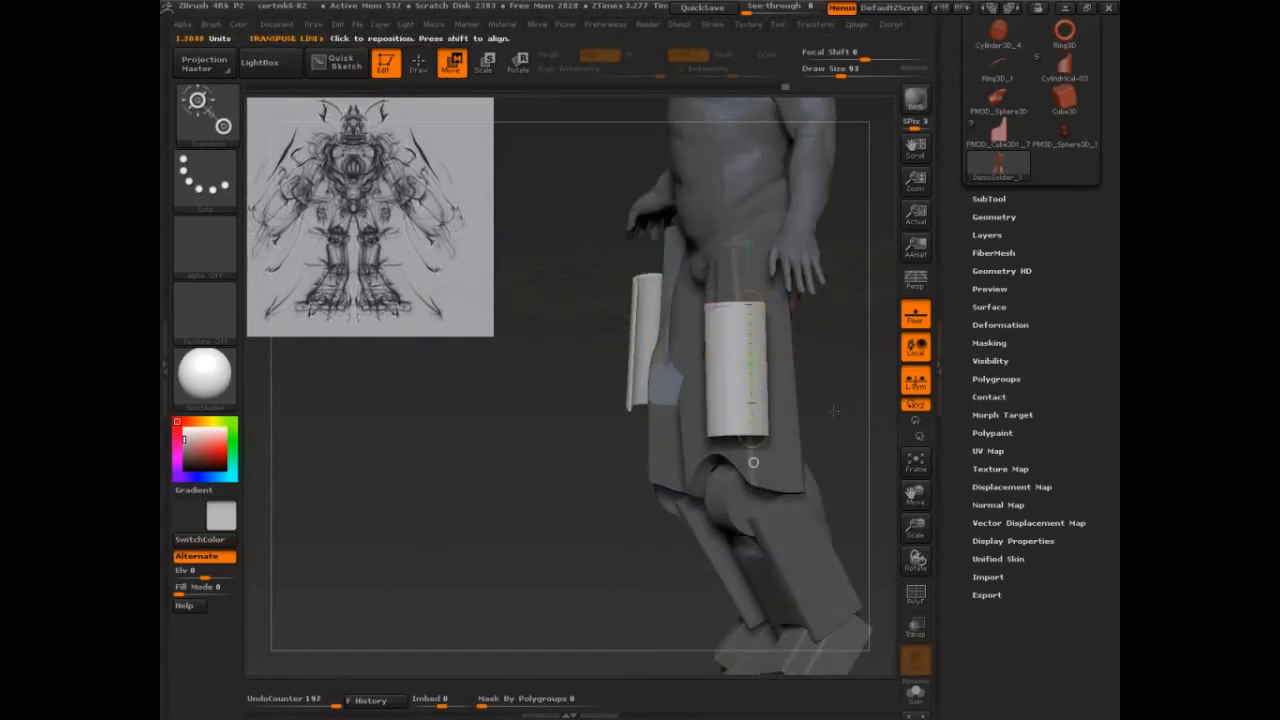
Reshape the curved side plates on both thighs with the Move brush so they wrap closely around the outer thigh armour
drag(834, 411, 755, 363)
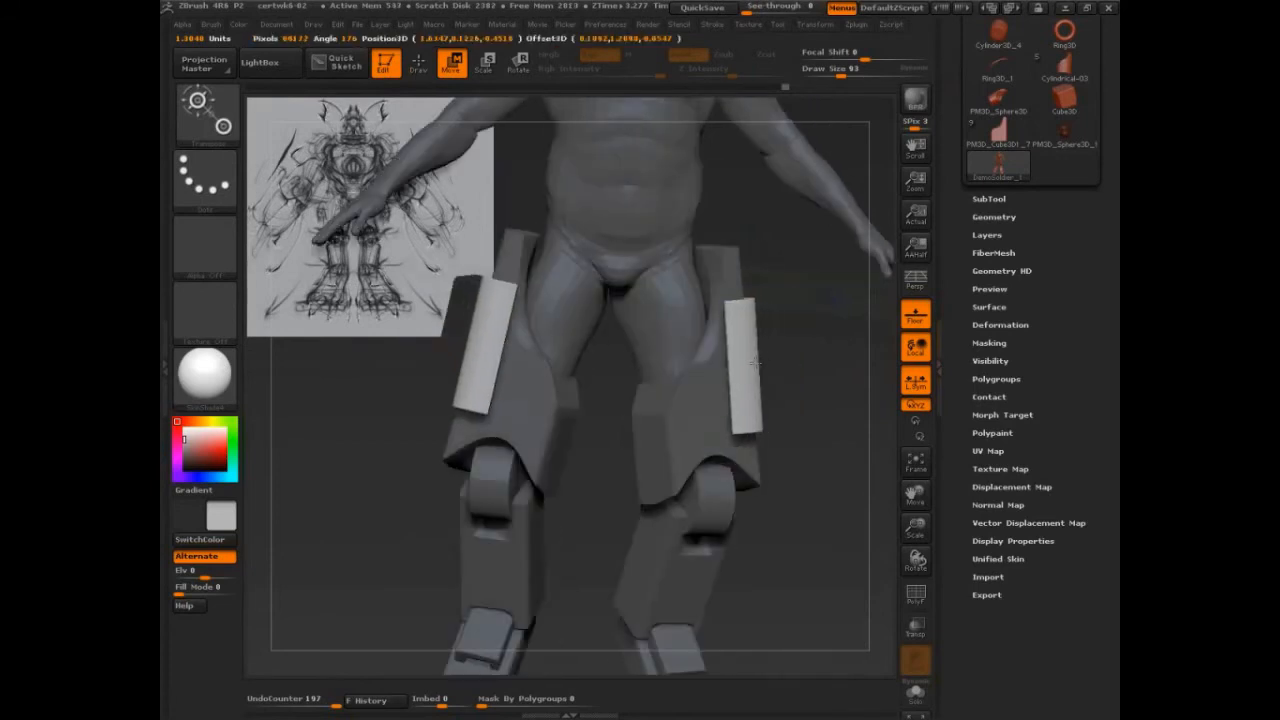
drag(847, 387, 738, 389)
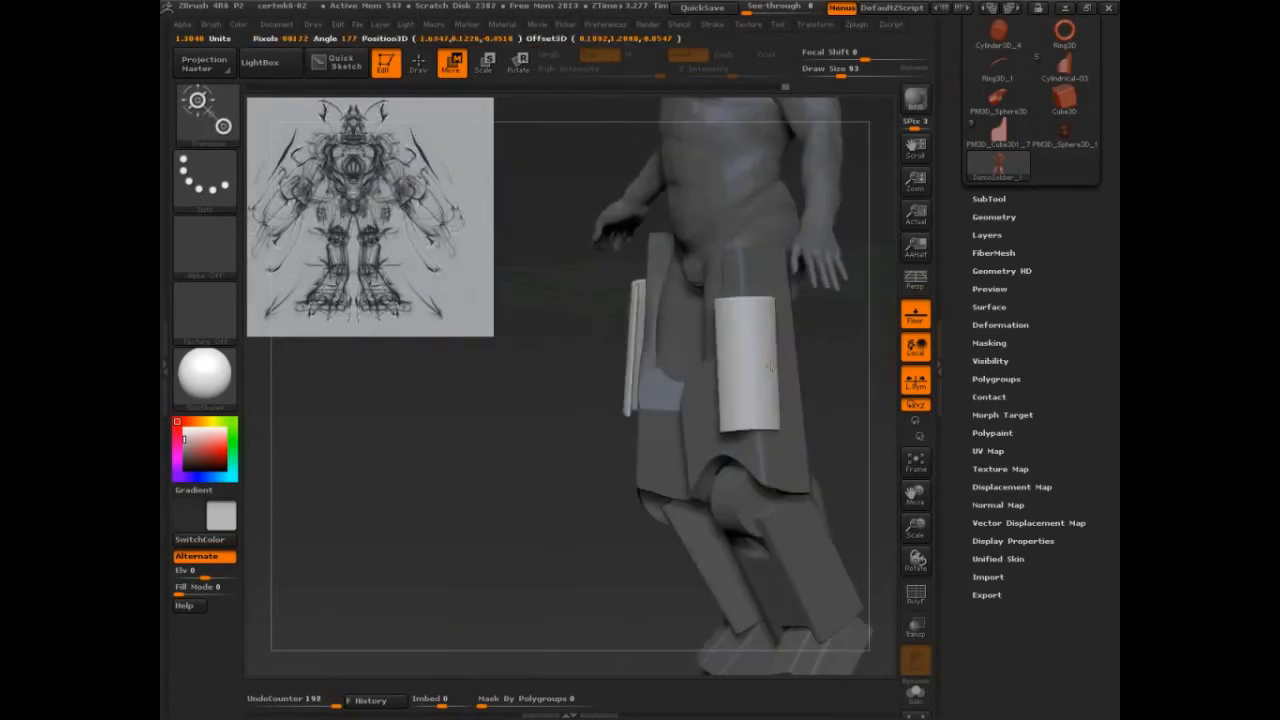
mouse_move(545, 400)
mouse_down()
mouse_move(835, 366)
mouse_move(836, 420)
mouse_move(845, 412)
mouse_move(730, 367)
mouse_up()
key(q)
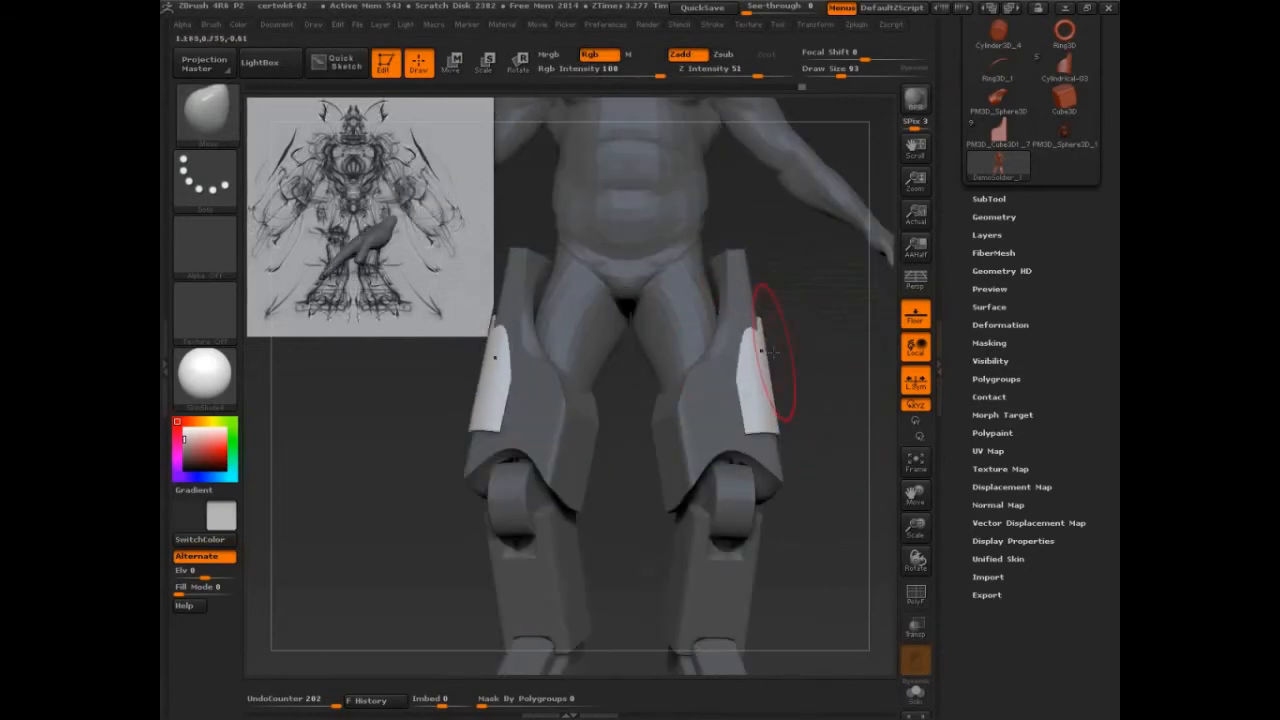
Undo the last trim and cut a curved notch into the upper front edge of the thigh plate with the TrimCurve brush
mouse_move(845, 370)
mouse_down()
mouse_move(757, 354)
mouse_move(838, 381)
mouse_move(832, 412)
mouse_up()
key(ctrl+z)
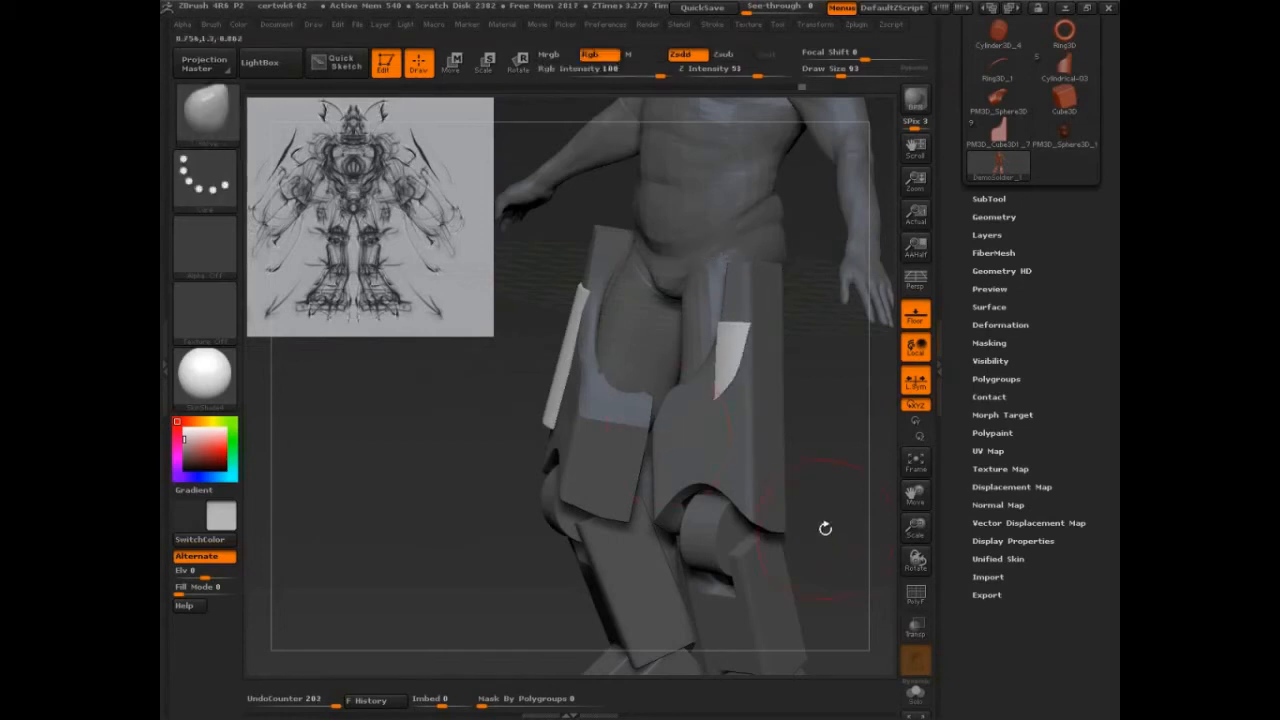
ctrl+shift+drag(656, 470, 702, 408)
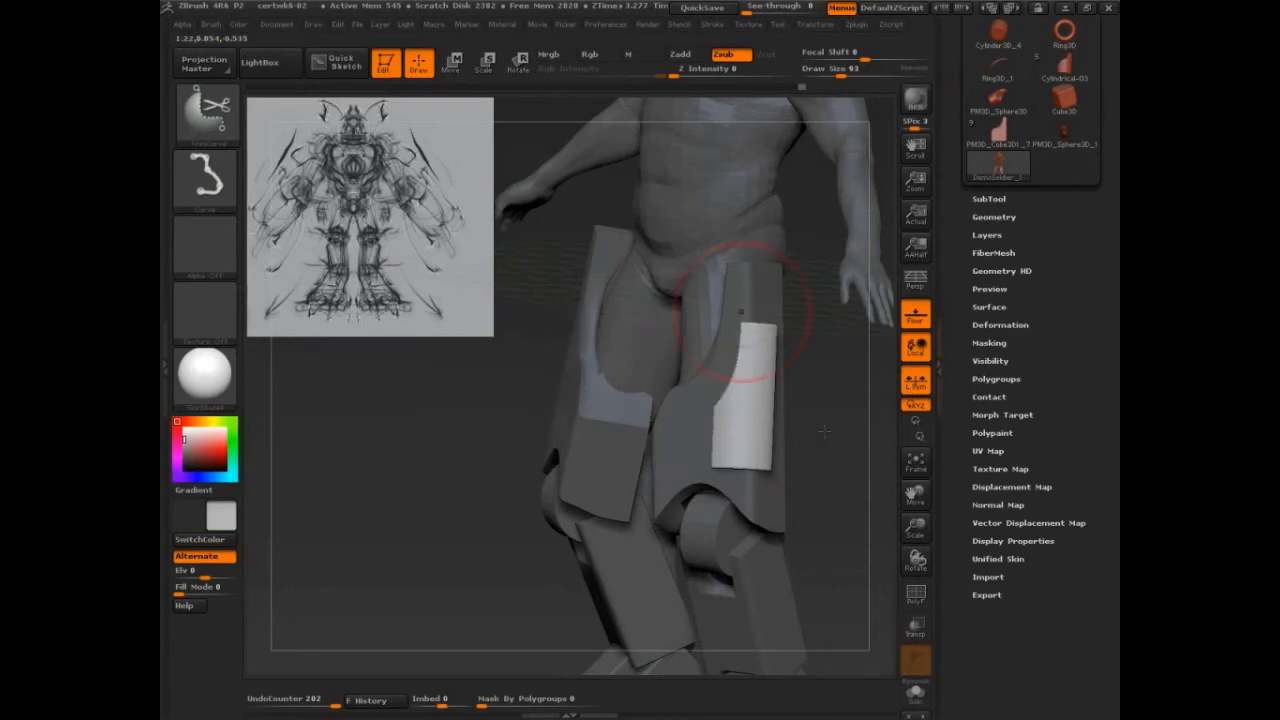
drag(820, 437, 822, 470)
Isolate the trimmed thigh plate by hiding all other polygroups, and display its polyframe
ctrl+shift+click(704, 416)
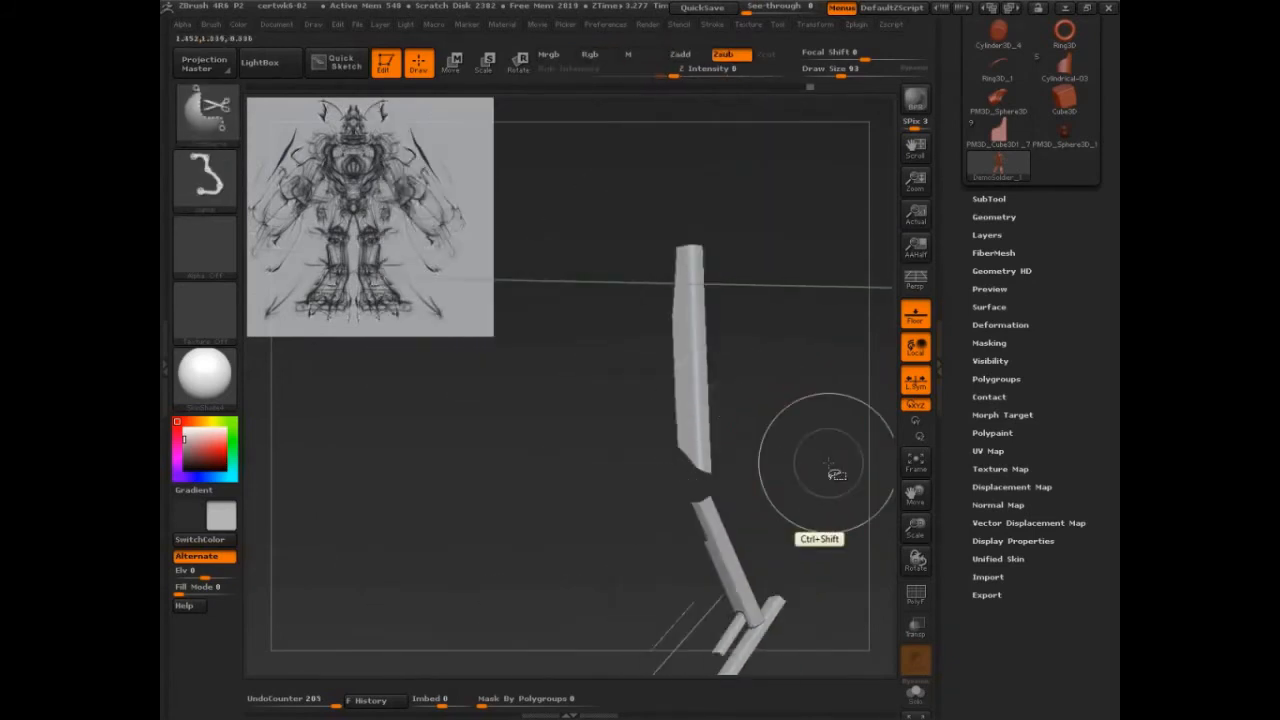
ctrl+shift+click(830, 461)
ctrl+shift+click(697, 376)
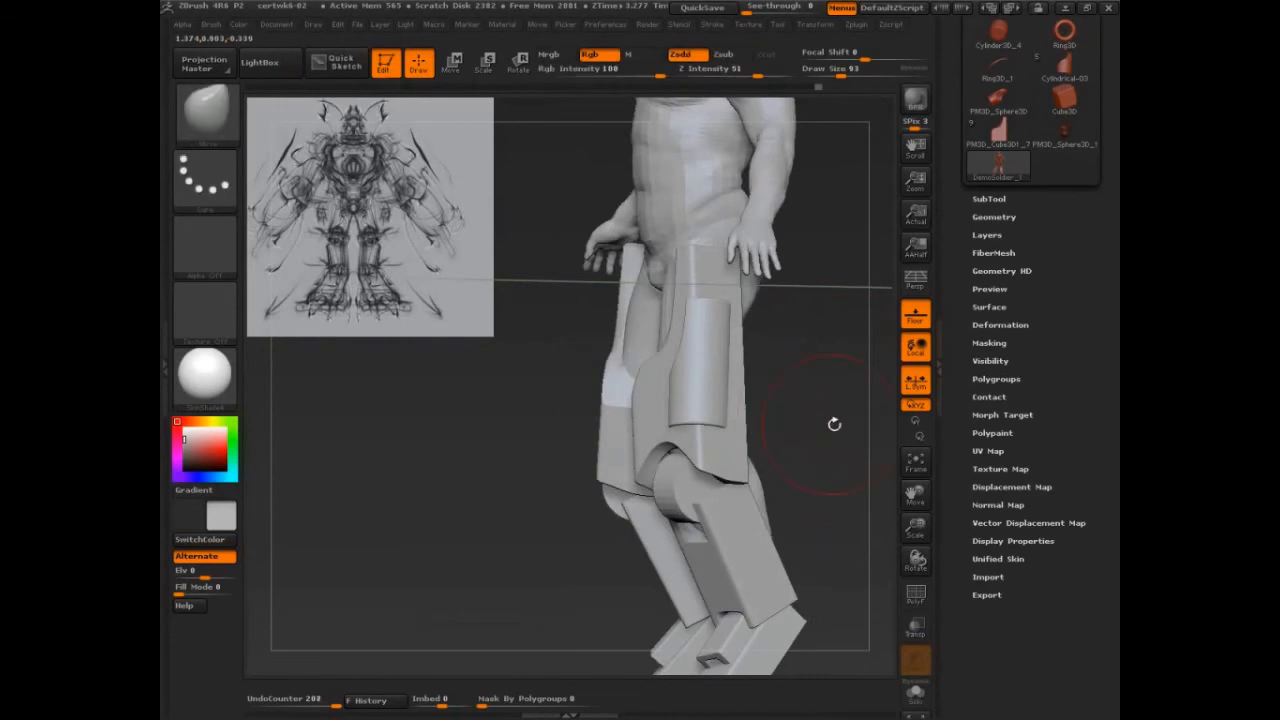
mouse_move(826, 414)
mouse_down()
mouse_move(834, 425)
mouse_move(849, 336)
mouse_move(849, 414)
mouse_move(814, 429)
mouse_up()
key(shift+f)
ctrl+shift+click(731, 414)
Split the hidden geometry away from the isolated thigh plate into its own subtool
click(994, 217)
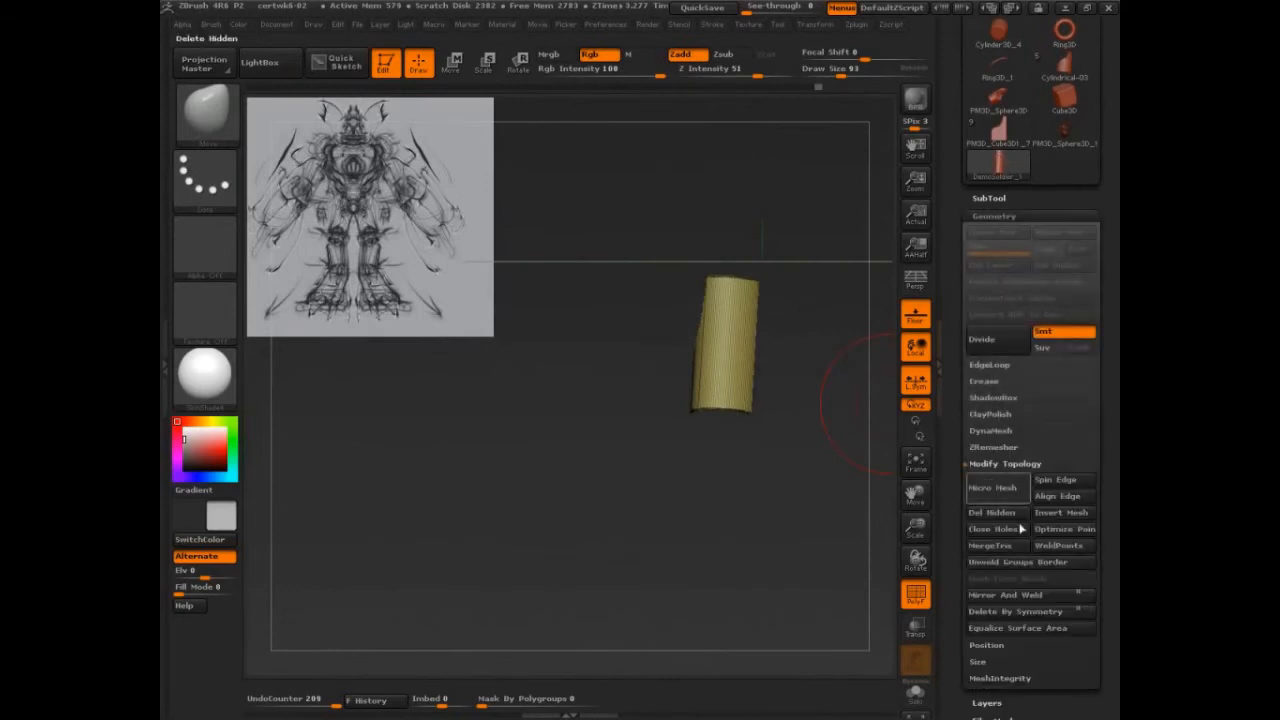
click(1030, 595)
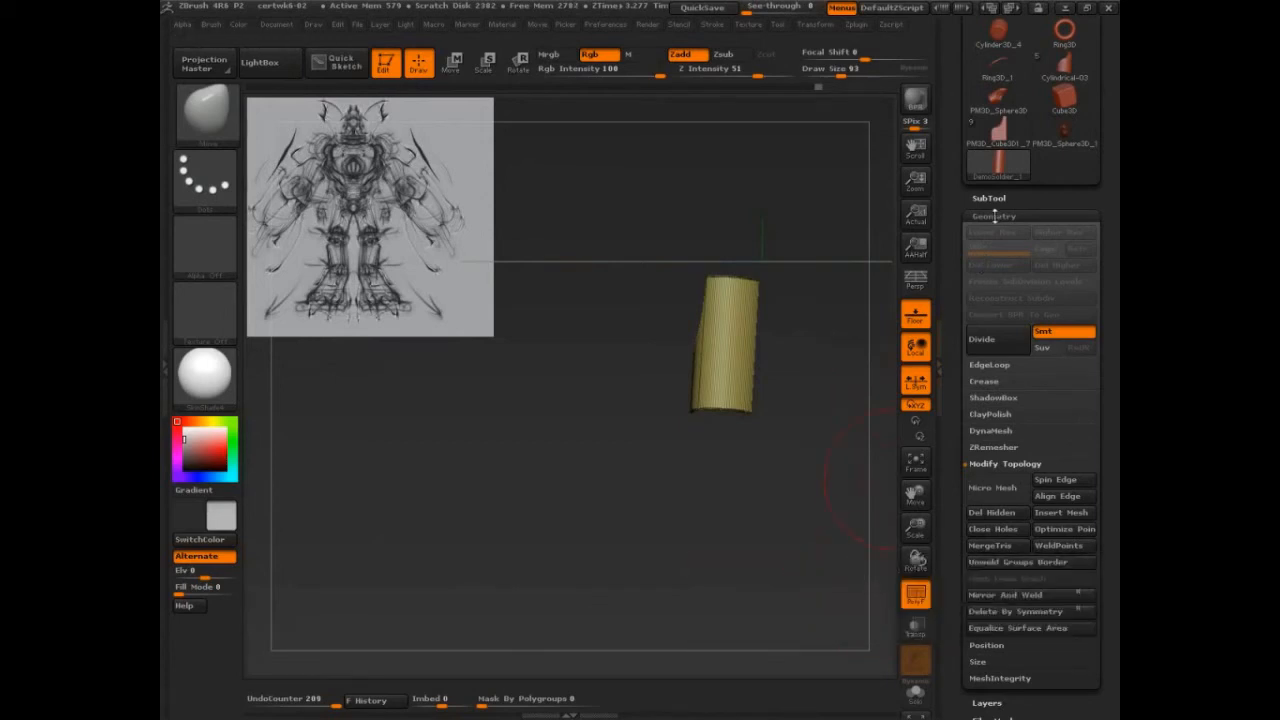
click(994, 198)
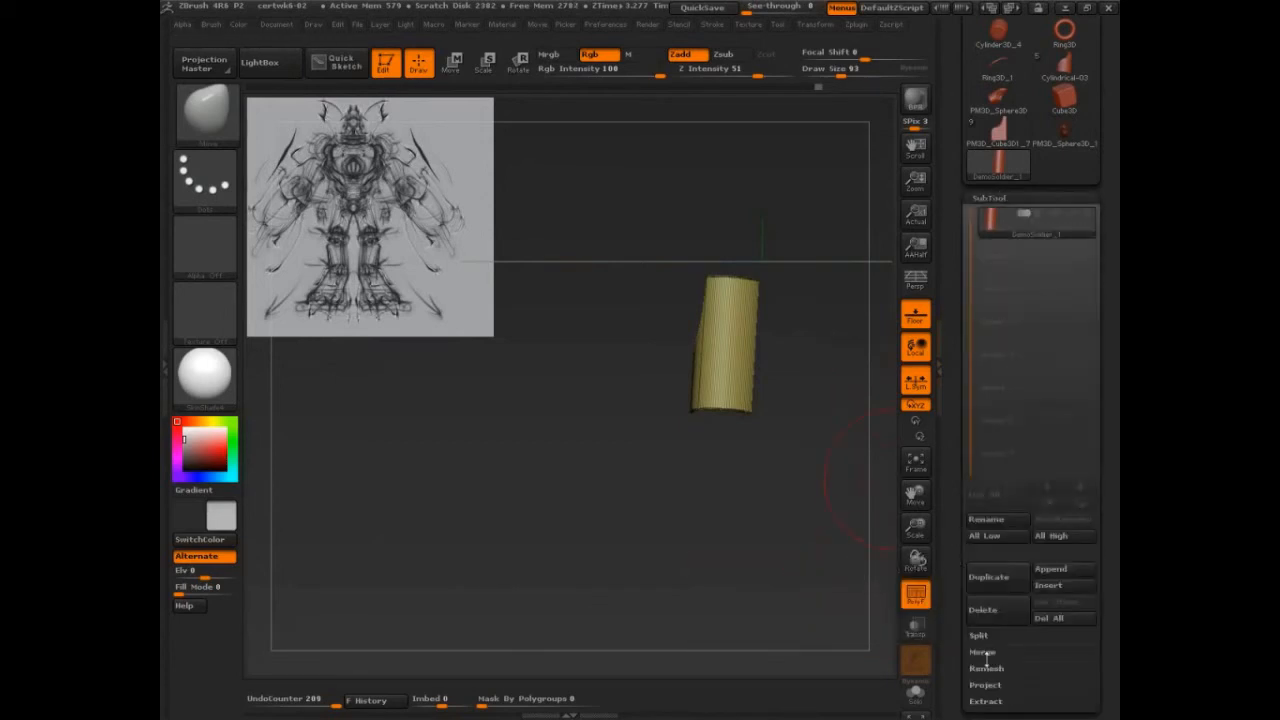
click(980, 636)
click(990, 651)
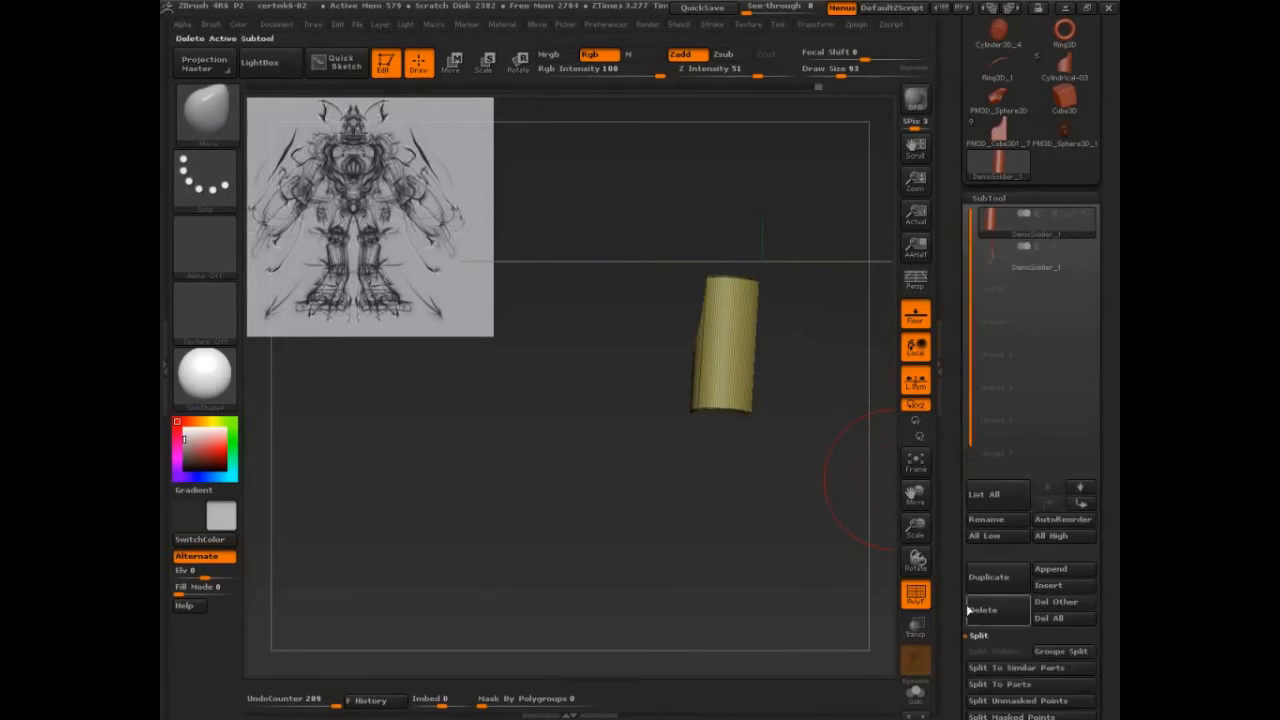
Try to copy the thigh plate to the other side of the body with Mirror And Weld
scroll(1033, 276, down, 5)
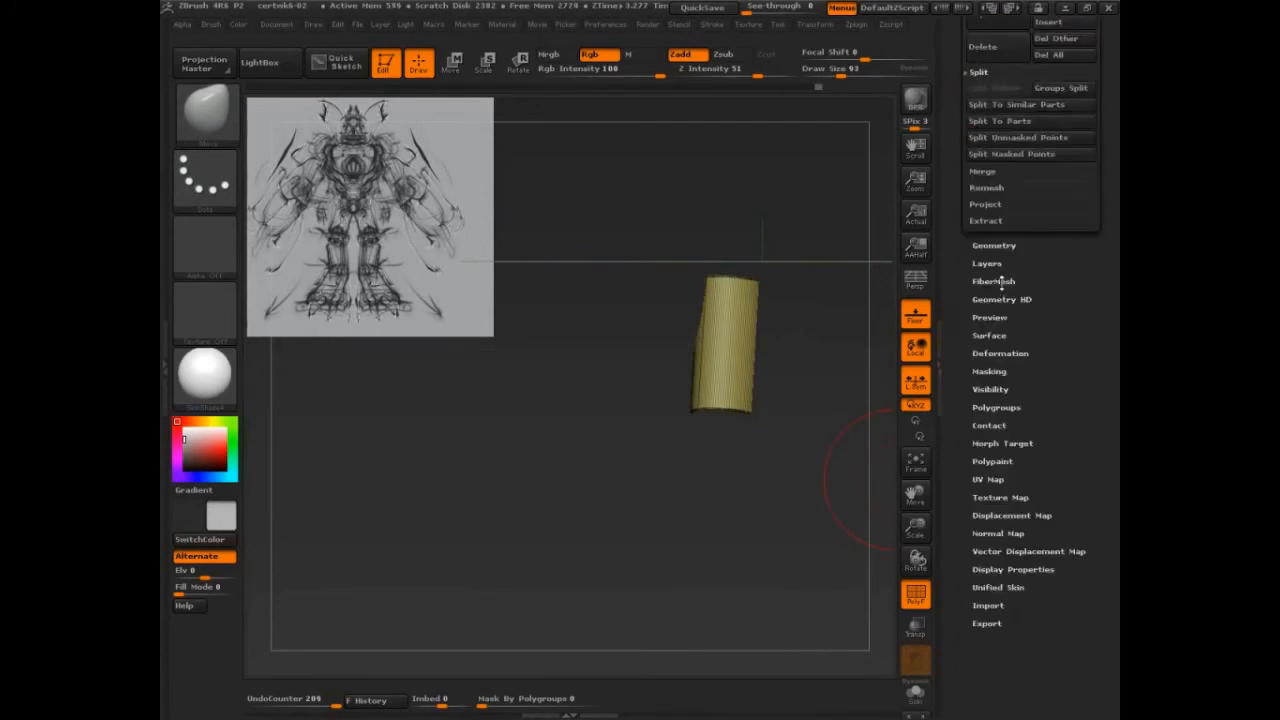
click(1000, 246)
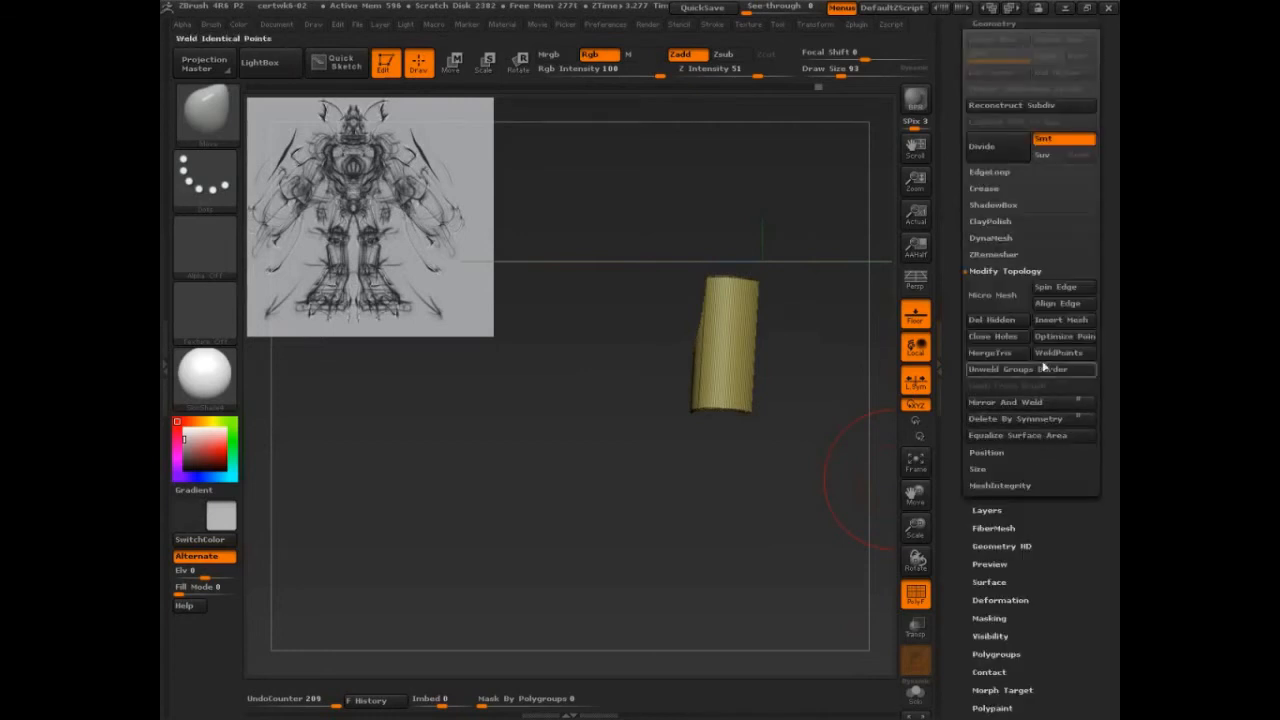
click(1031, 404)
drag(866, 466, 782, 509)
key(ctrl+z)
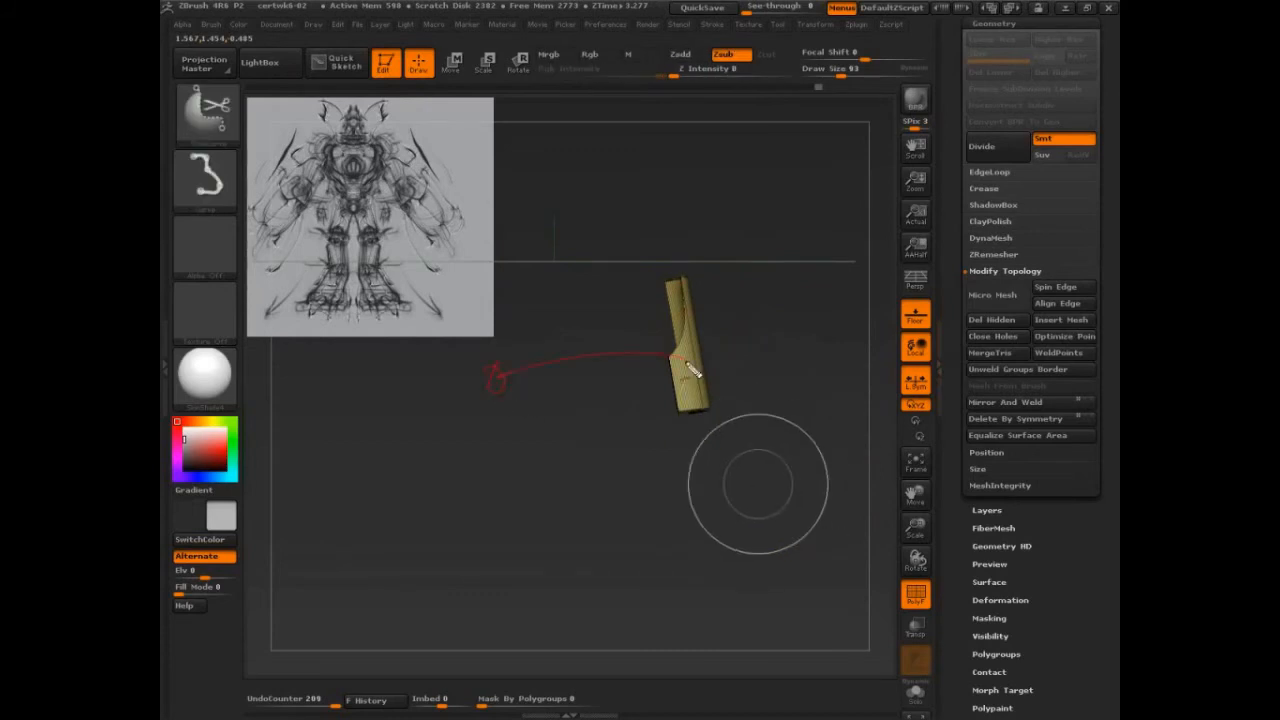
drag(807, 481, 800, 480)
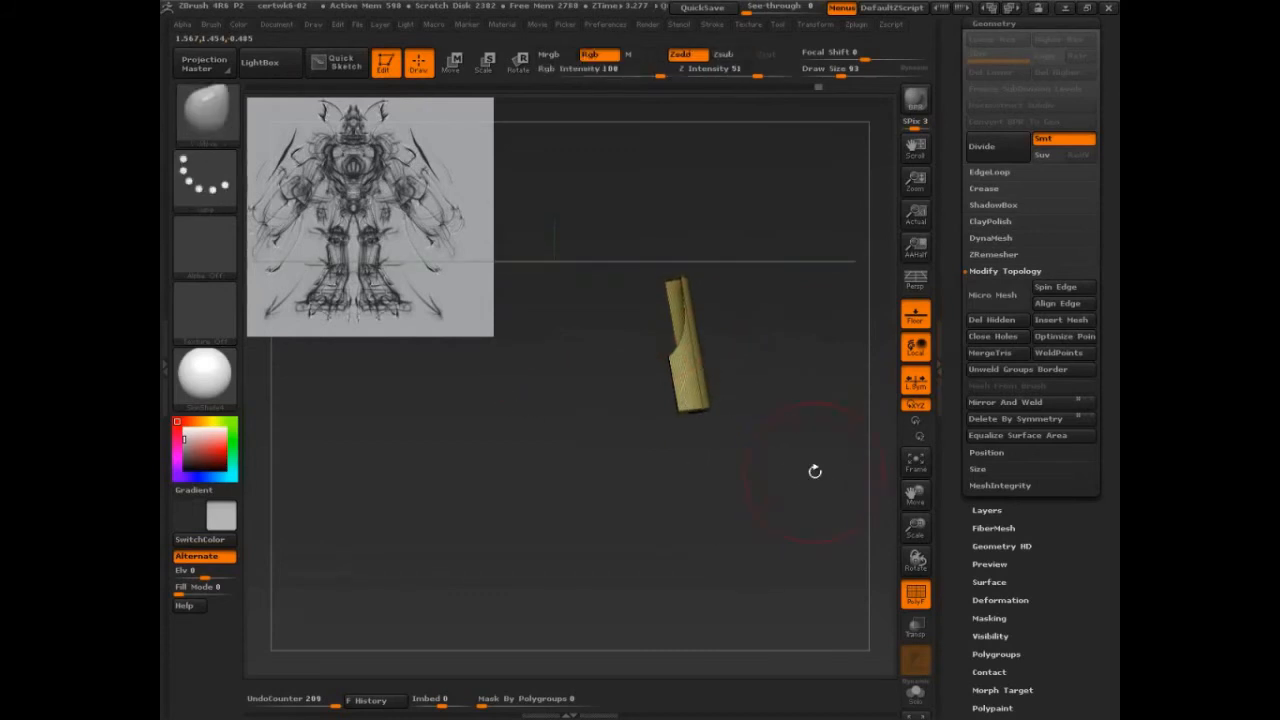
Flip the thigh plate to the opposite side of the body with the Mirror deformation
click(1000, 600)
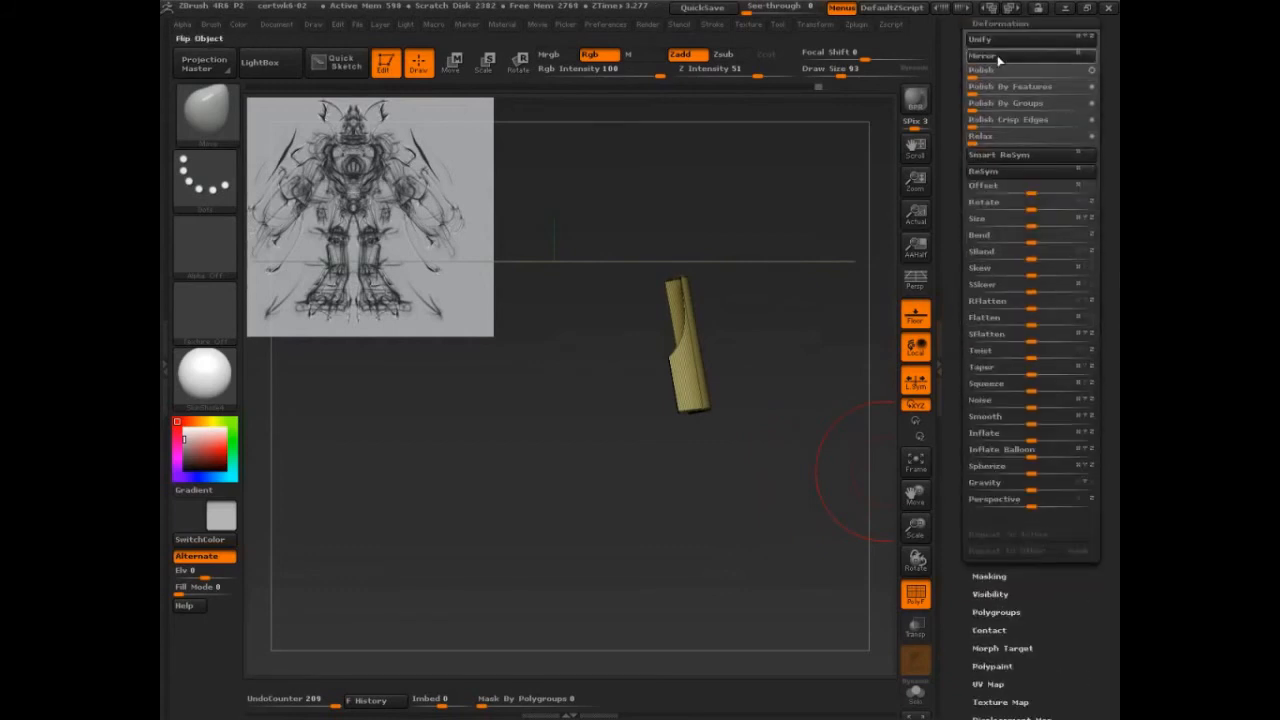
click(998, 55)
scroll(997, 237, up, 5)
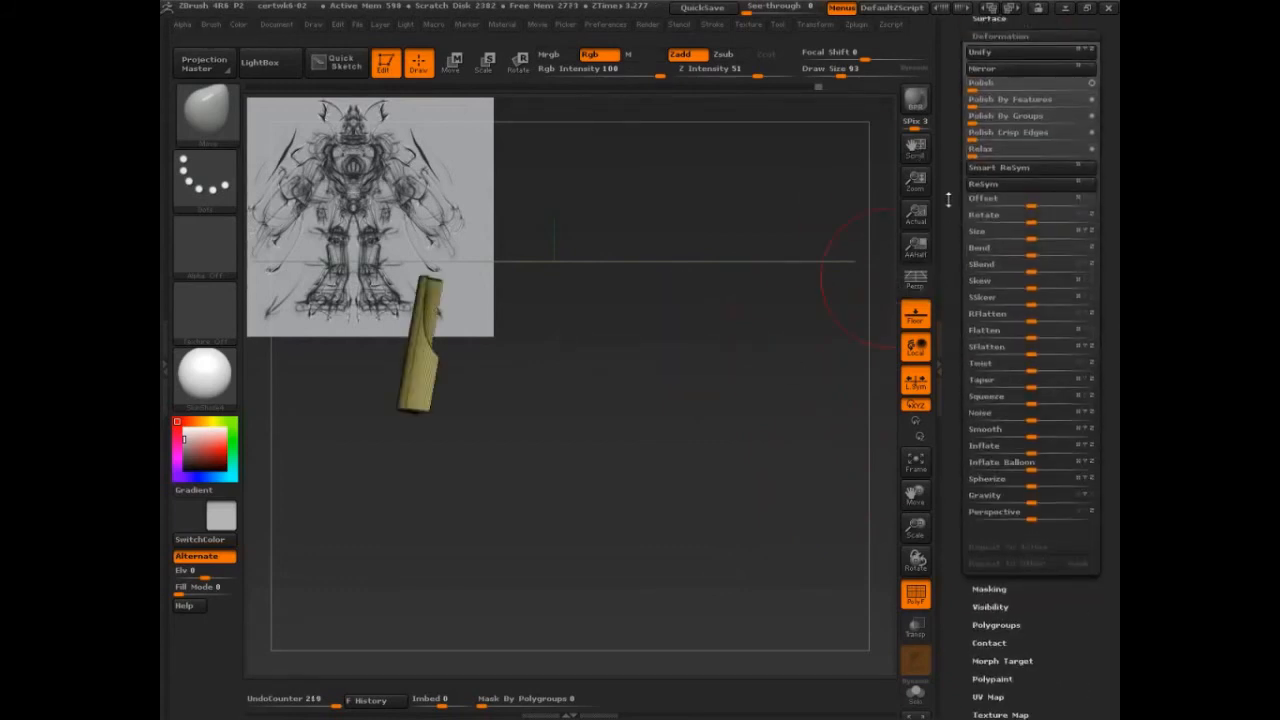
Try Mirror And Weld again on the flipped thigh plate
click(994, 238)
click(1005, 487)
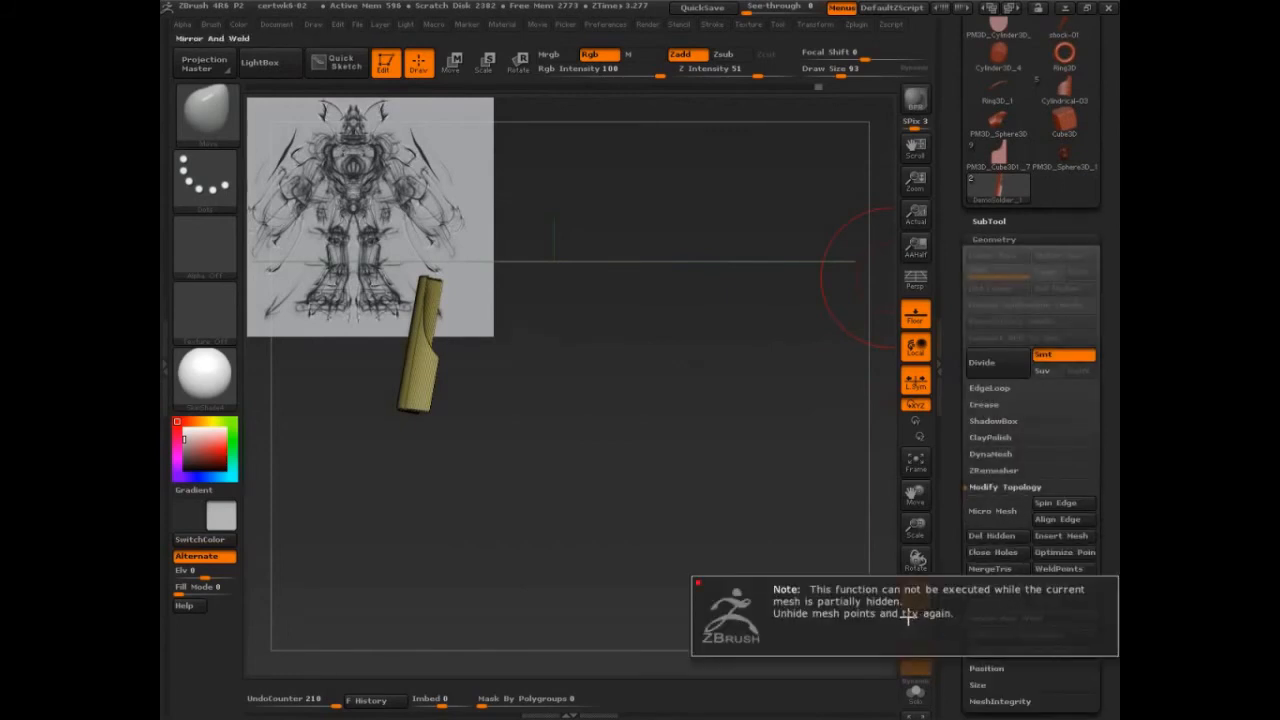
drag(777, 501, 862, 492)
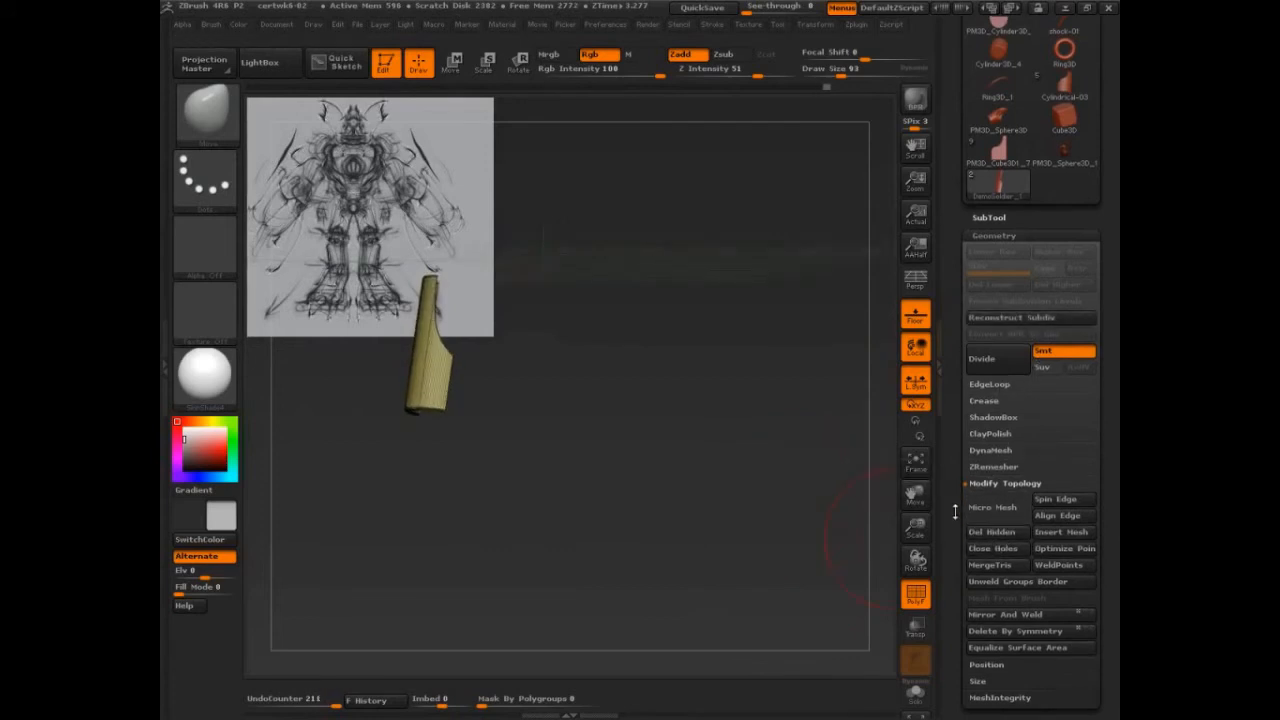
scroll(1008, 430, down, 4)
click(1014, 311)
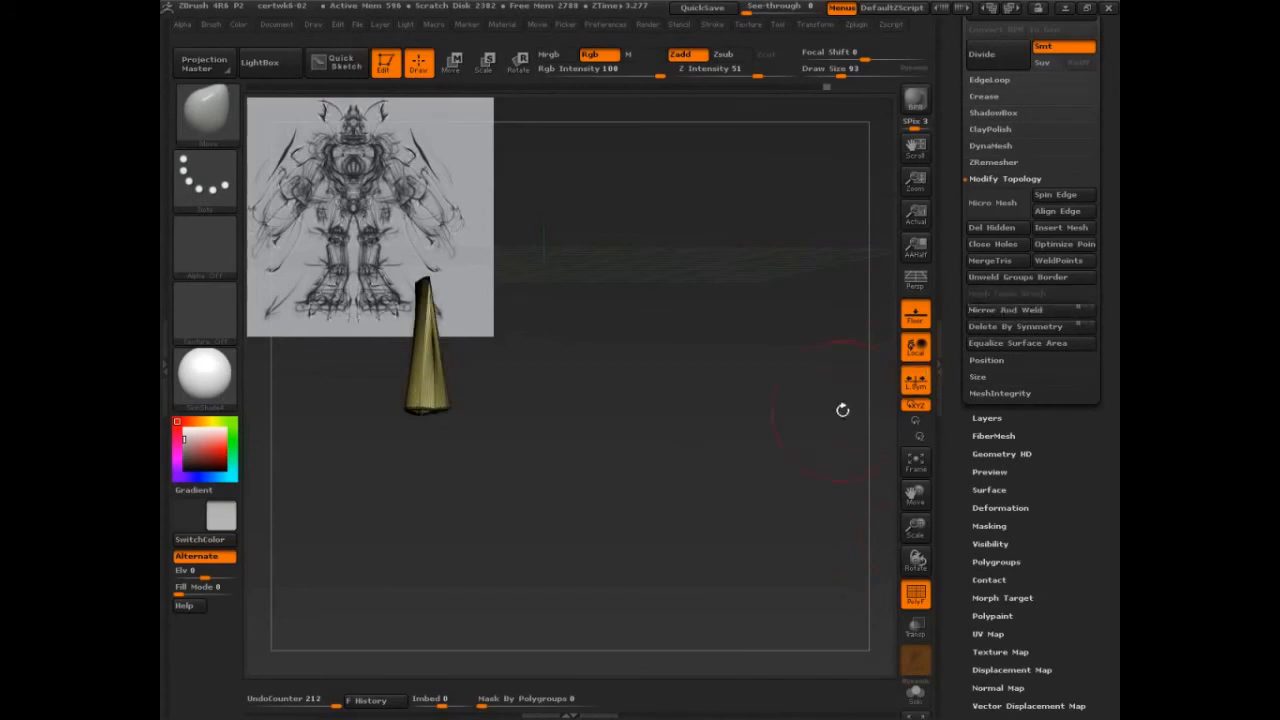
shift+drag(788, 445, 786, 441)
alt+drag(819, 539, 838, 584)
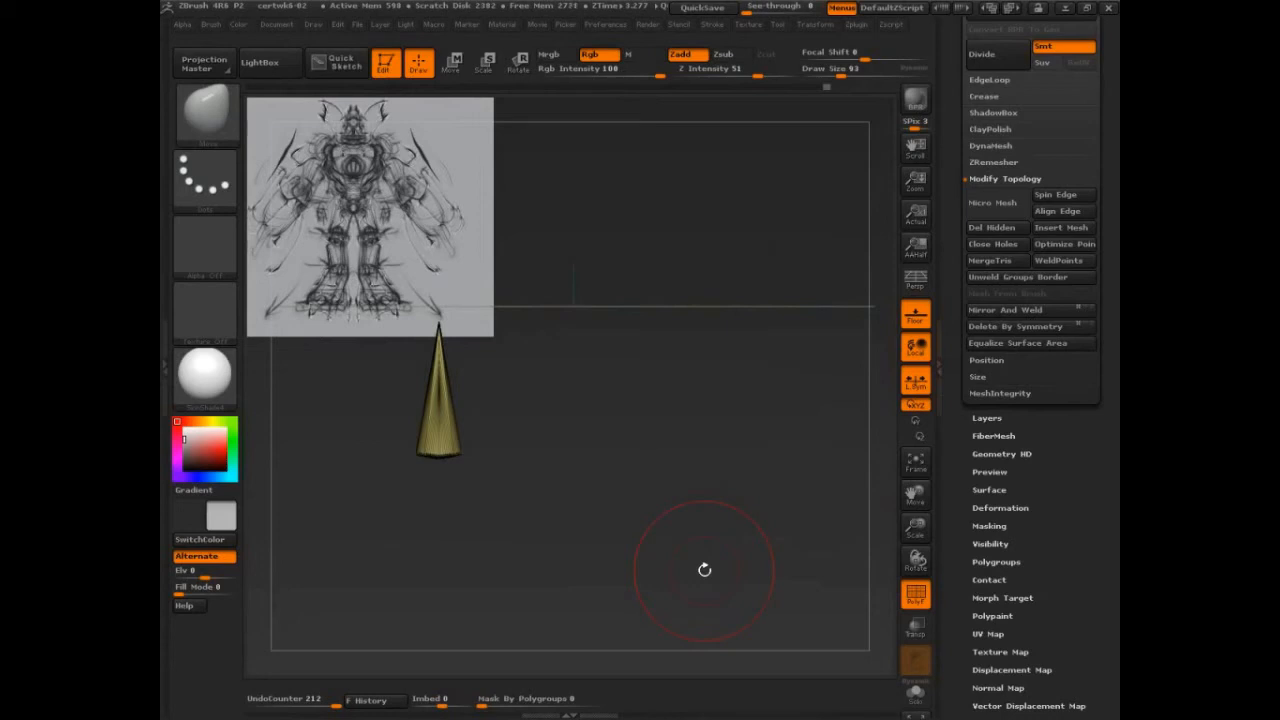
Undo the Mirror And Weld and the mirror flip of the thigh plate
key(ctrl+z)
key(ctrl+z)
key(ctrl+z)
key(ctrl+z)
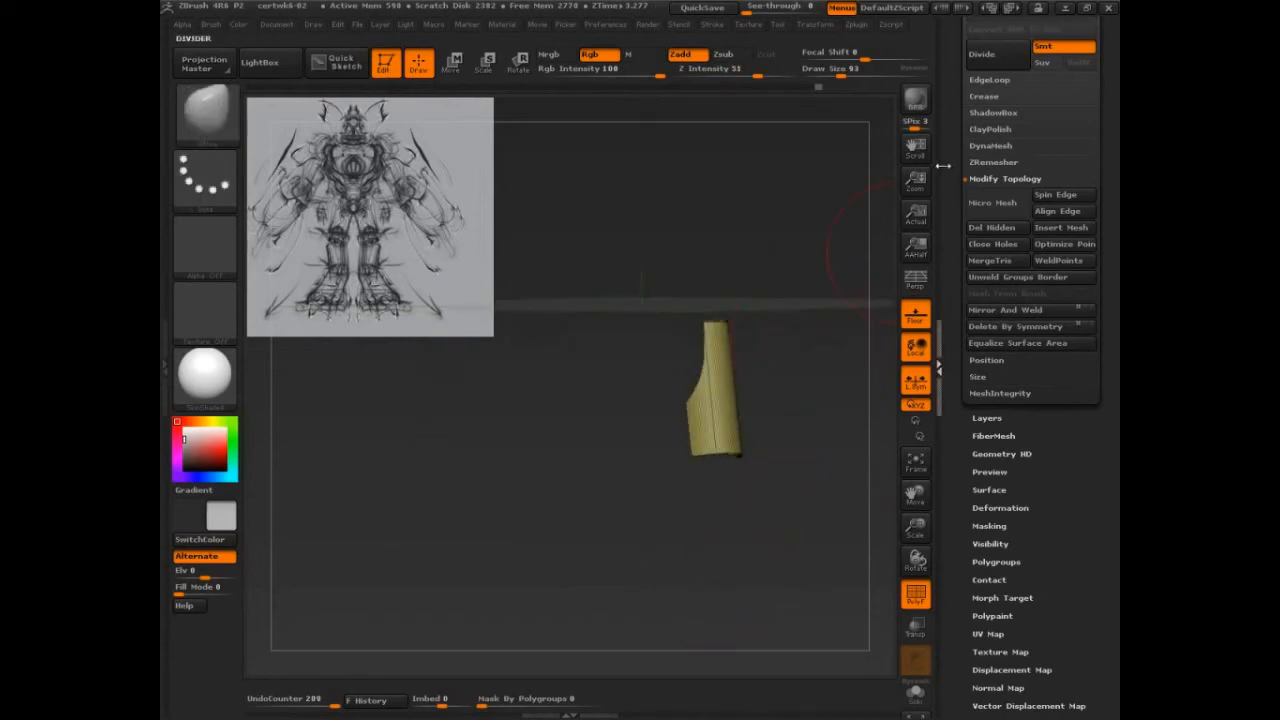
Make the body subtool visible again alongside the thigh plate and turn off the polyframe display
click(955, 274)
click(1111, 234)
drag(953, 86, 953, 245)
click(989, 72)
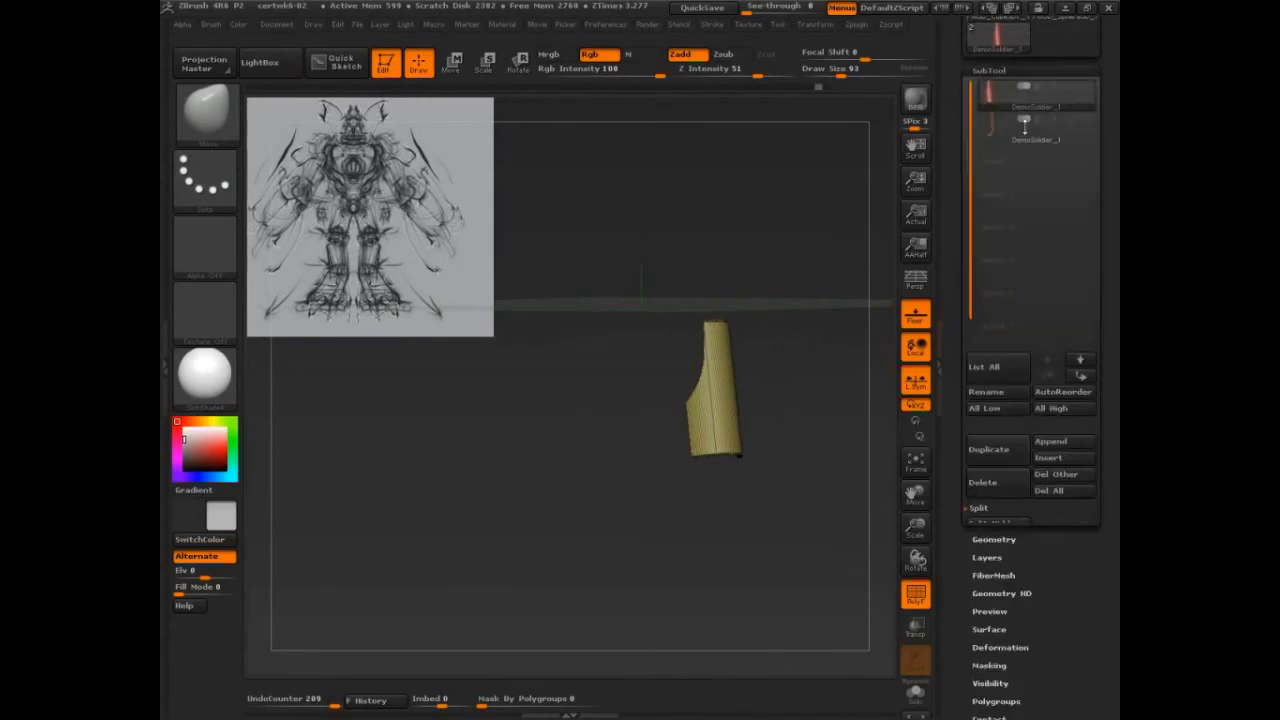
click(1087, 120)
drag(824, 403, 826, 493)
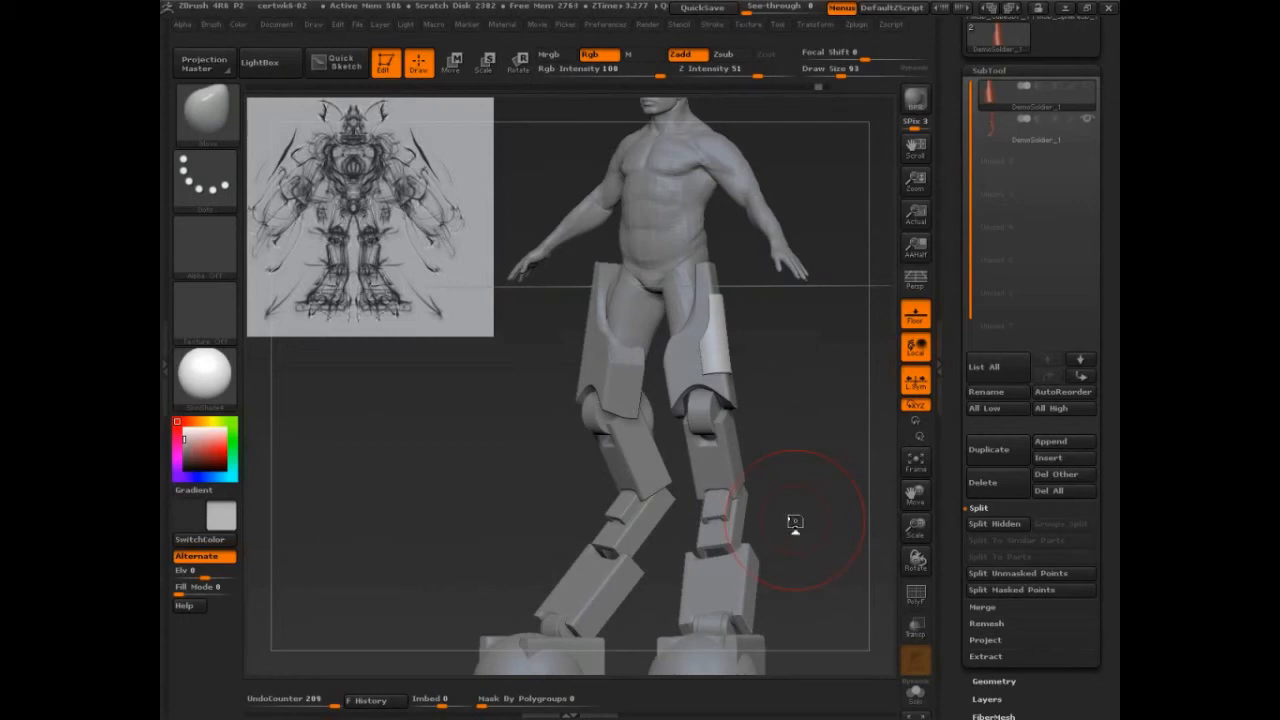
drag(823, 491, 760, 500)
drag(860, 535, 795, 530)
Draw a short tube beside the knee joint with the CurveTube brush at draw size 24
key(s)
click(729, 443)
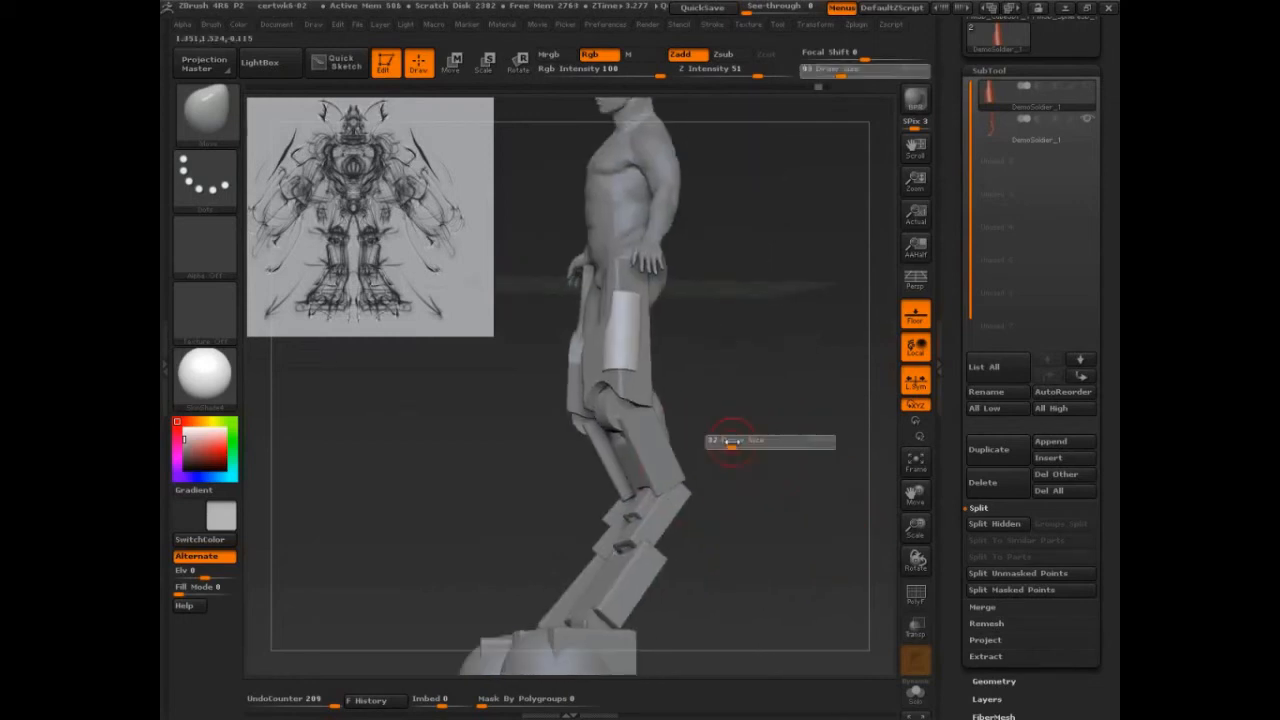
mouse_move(769, 440)
alt+mouse_down()
mouse_move(769, 455)
mouse_move(820, 466)
mouse_move(815, 430)
alt+mouse_up()
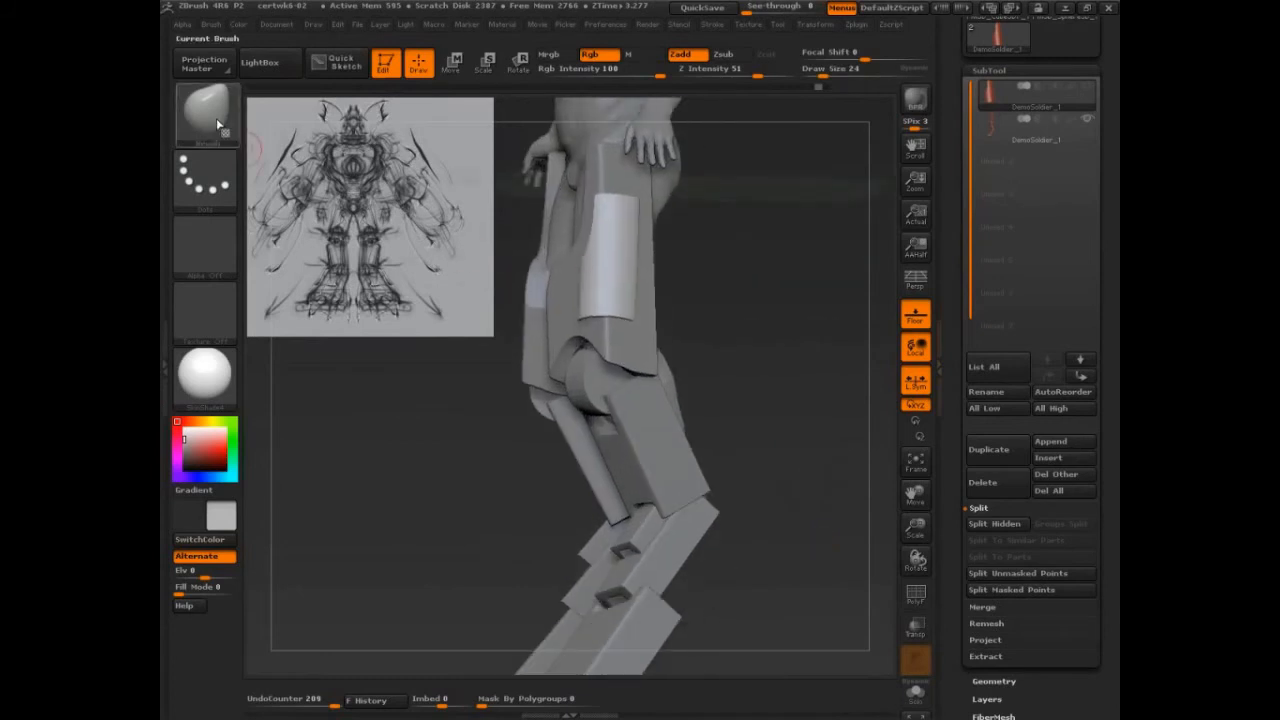
click(216, 118)
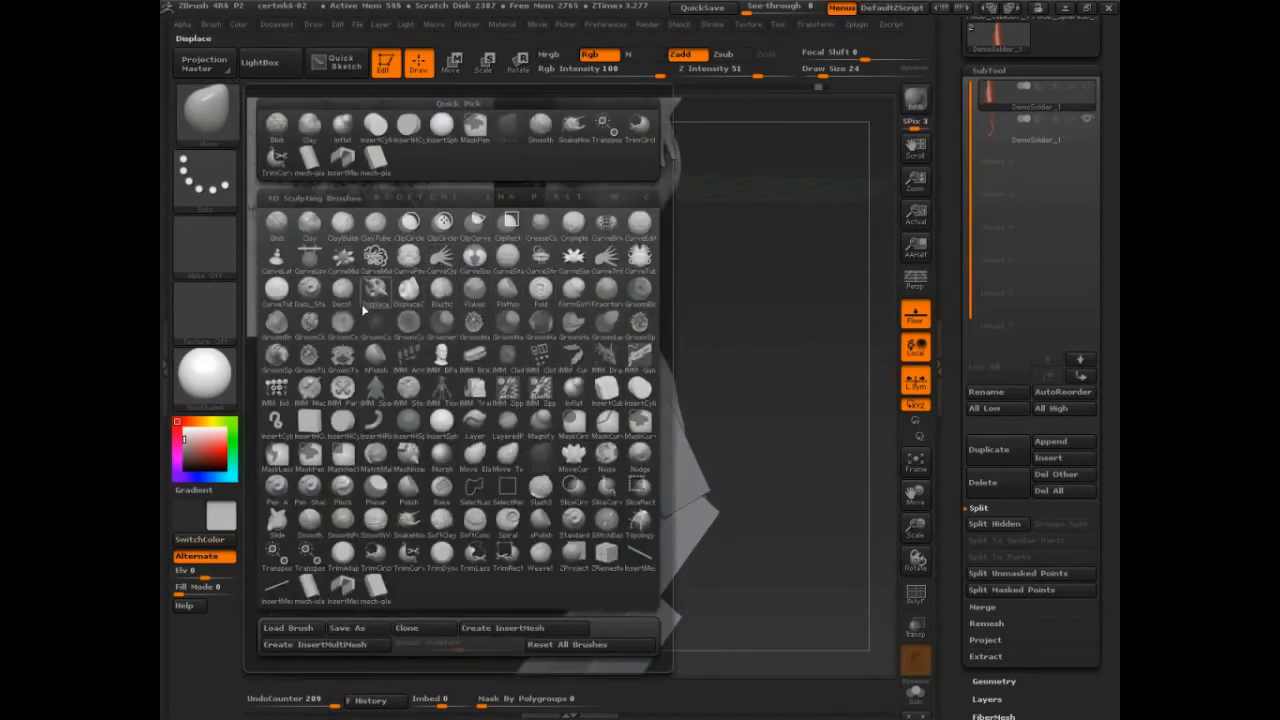
click(641, 262)
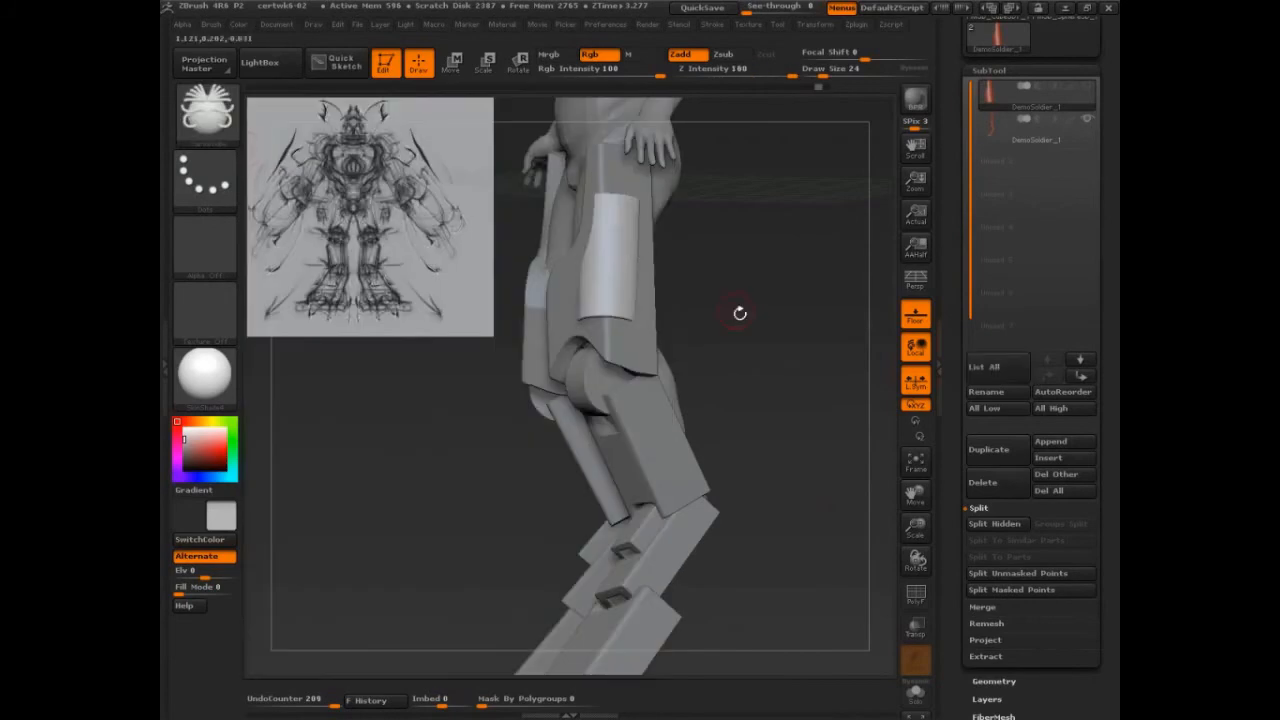
mouse_move(745, 352)
mouse_down()
mouse_move(771, 348)
mouse_move(764, 333)
mouse_move(556, 350)
mouse_move(562, 370)
mouse_up()
Tuck the short knee tube in between the thigh armour and knee joint using the Move brush at draw size 75
key(s)
click(739, 382)
drag(774, 383, 788, 382)
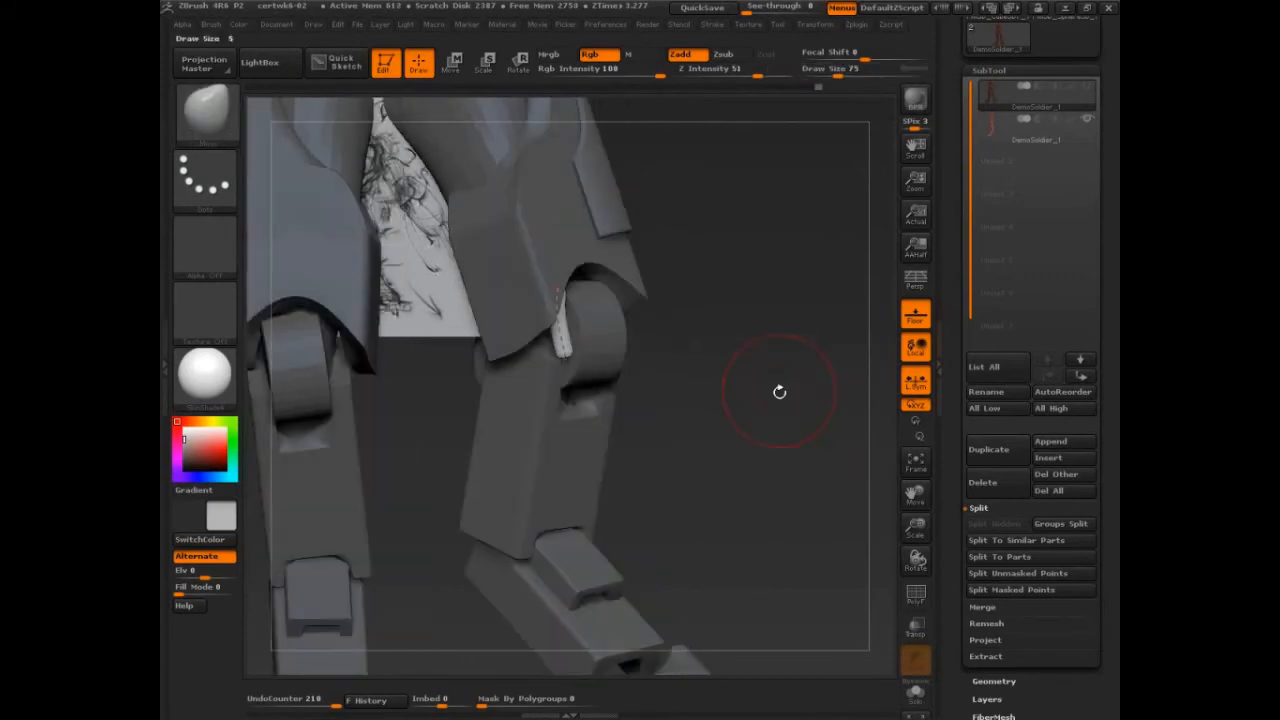
drag(777, 386, 563, 348)
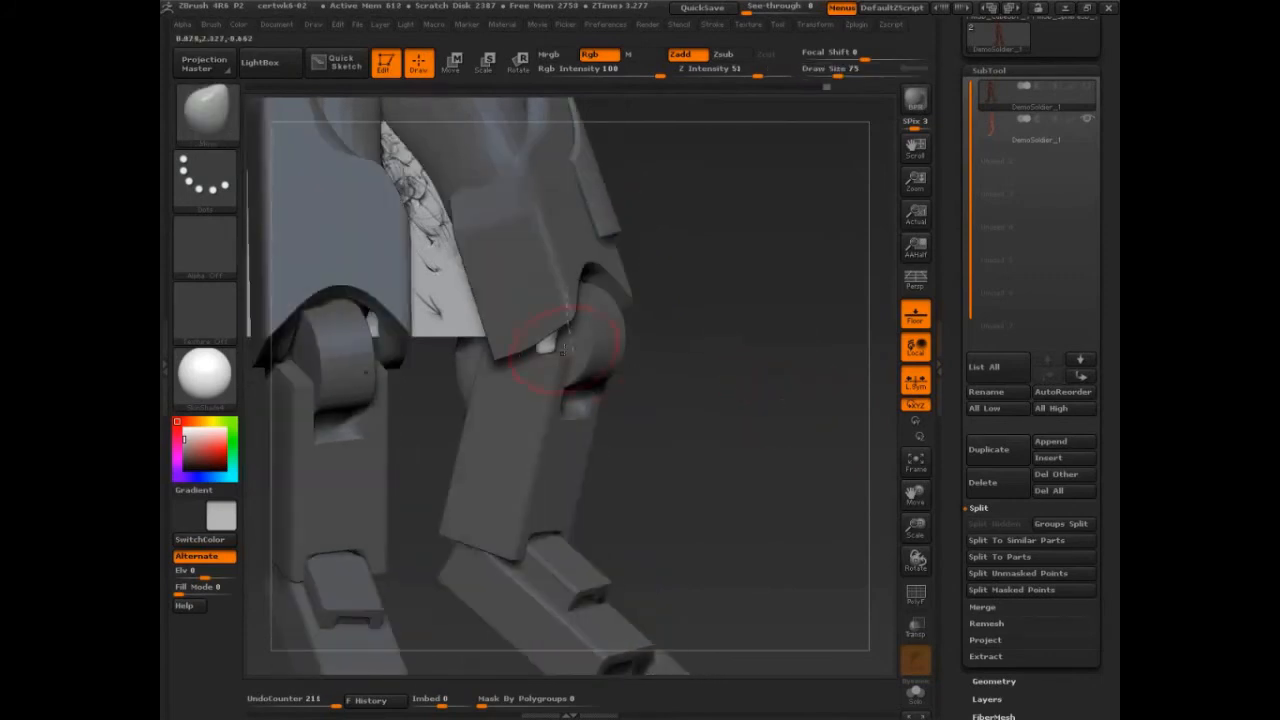
drag(770, 381, 585, 357)
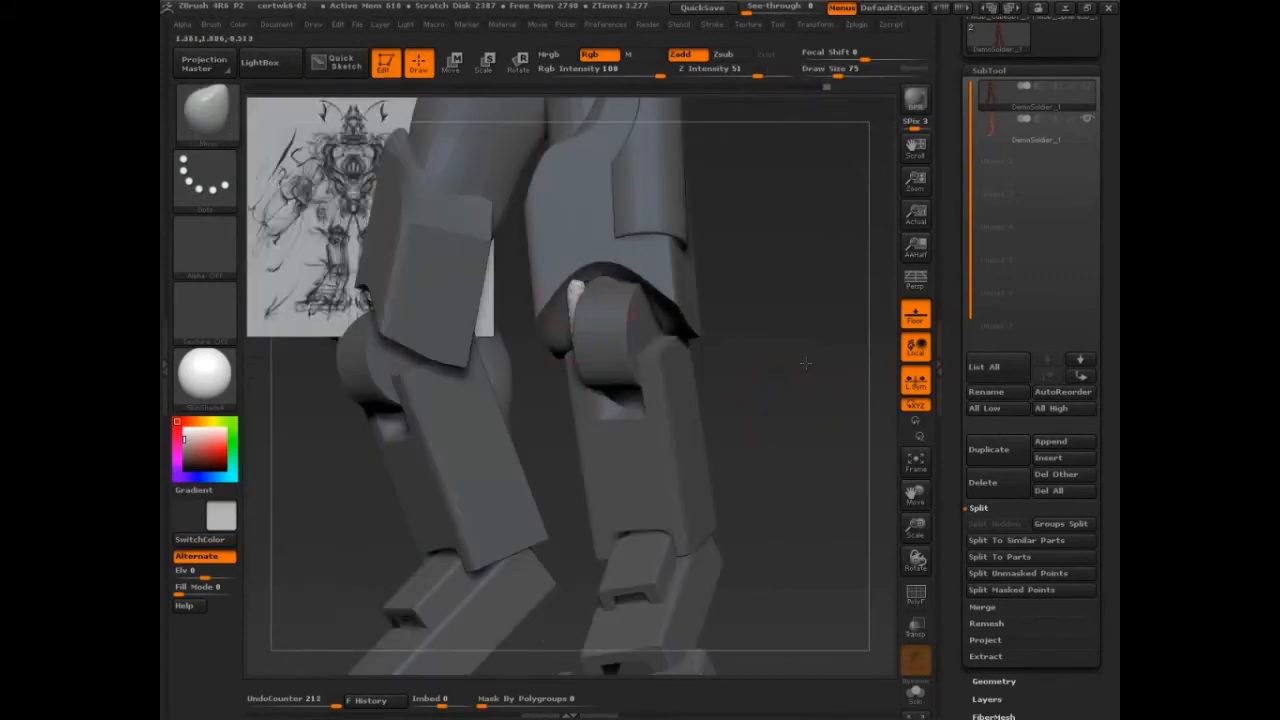
Draw an outward-bulging tube from the lower outer thigh to the shin with the CurveTube brush at draw size 20
drag(806, 363, 757, 343)
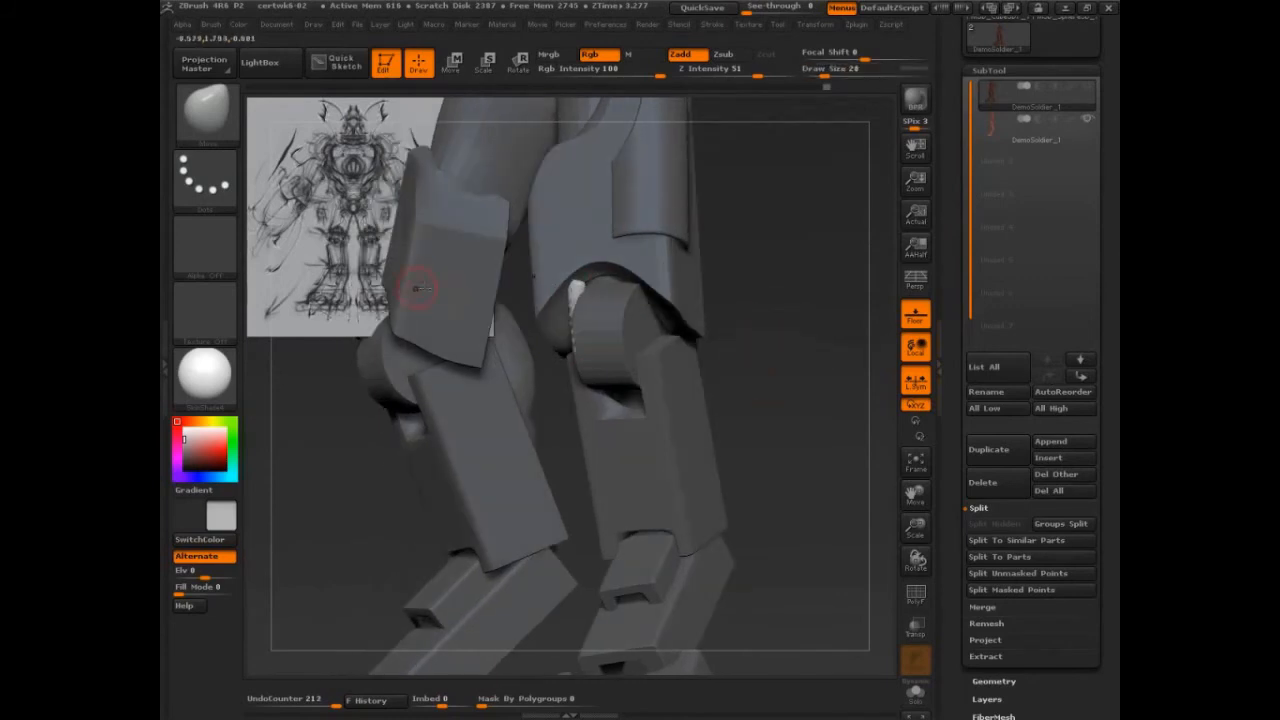
key(b)
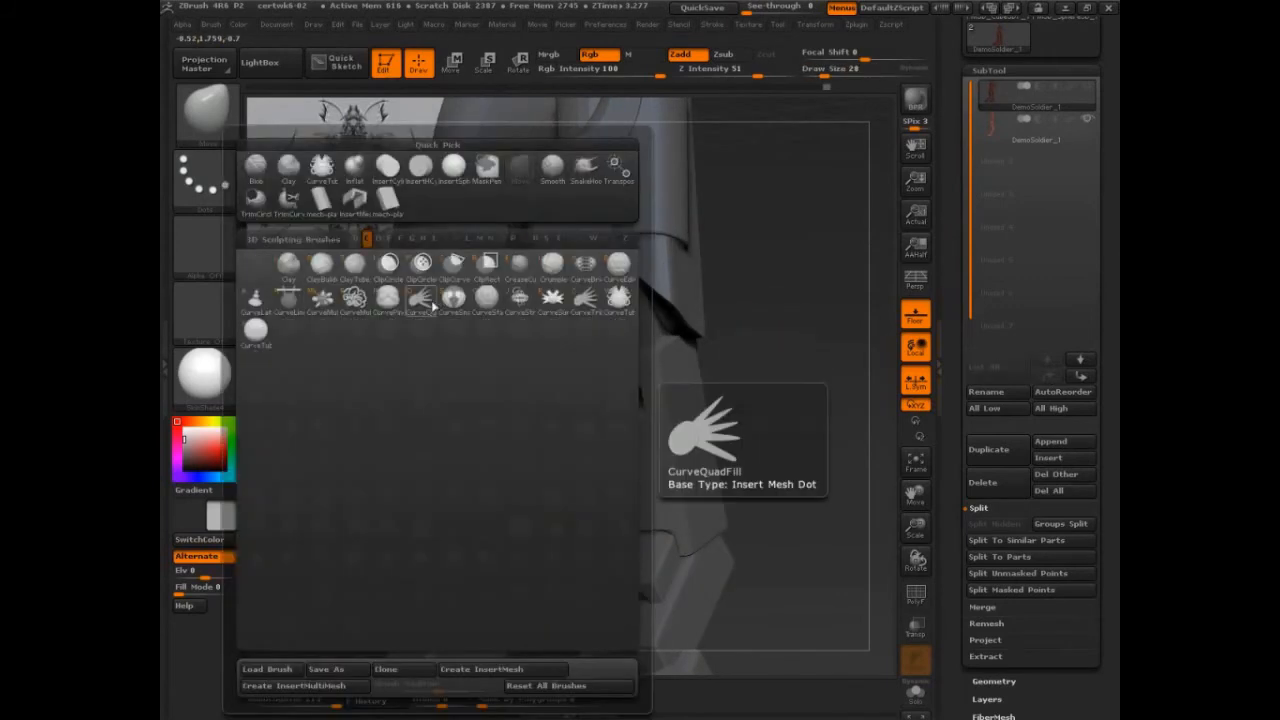
click(618, 297)
drag(676, 266, 682, 374)
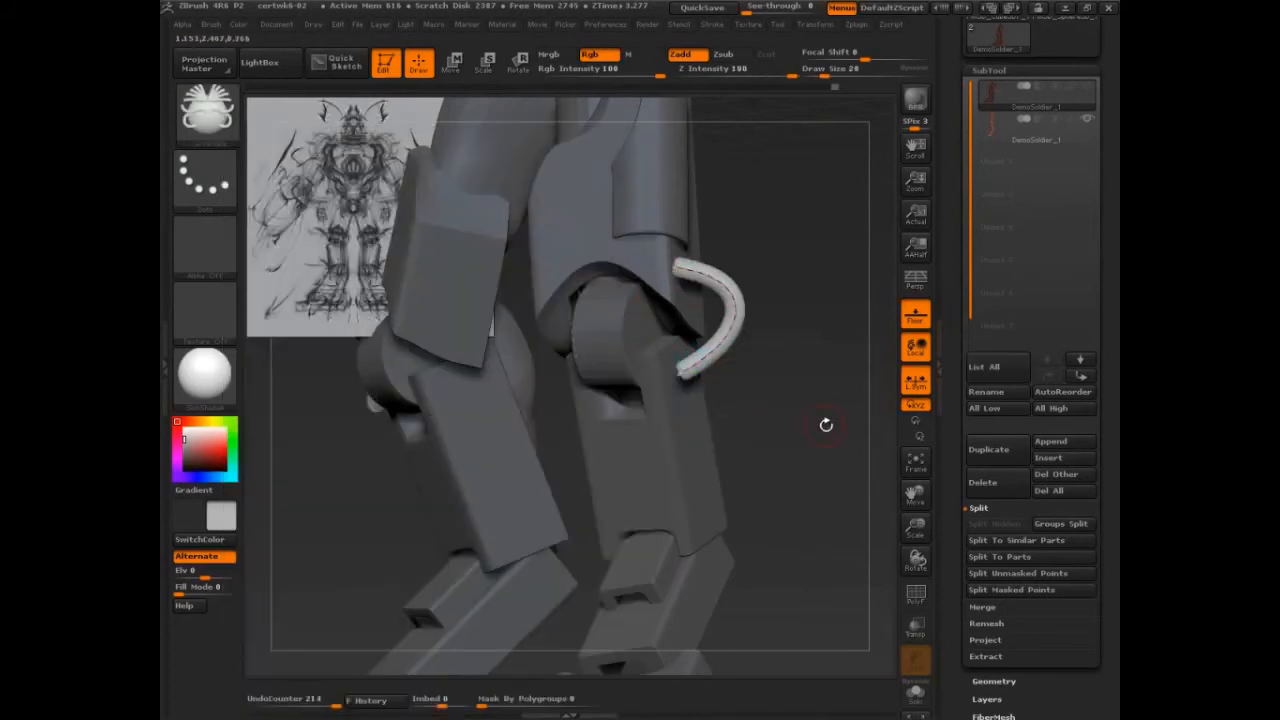
Push the lower end of the outer knee tube in toward the shin with the Move brush at draw size 101
drag(827, 426, 770, 412)
key(b)
key(m)
key(v)
key(s)
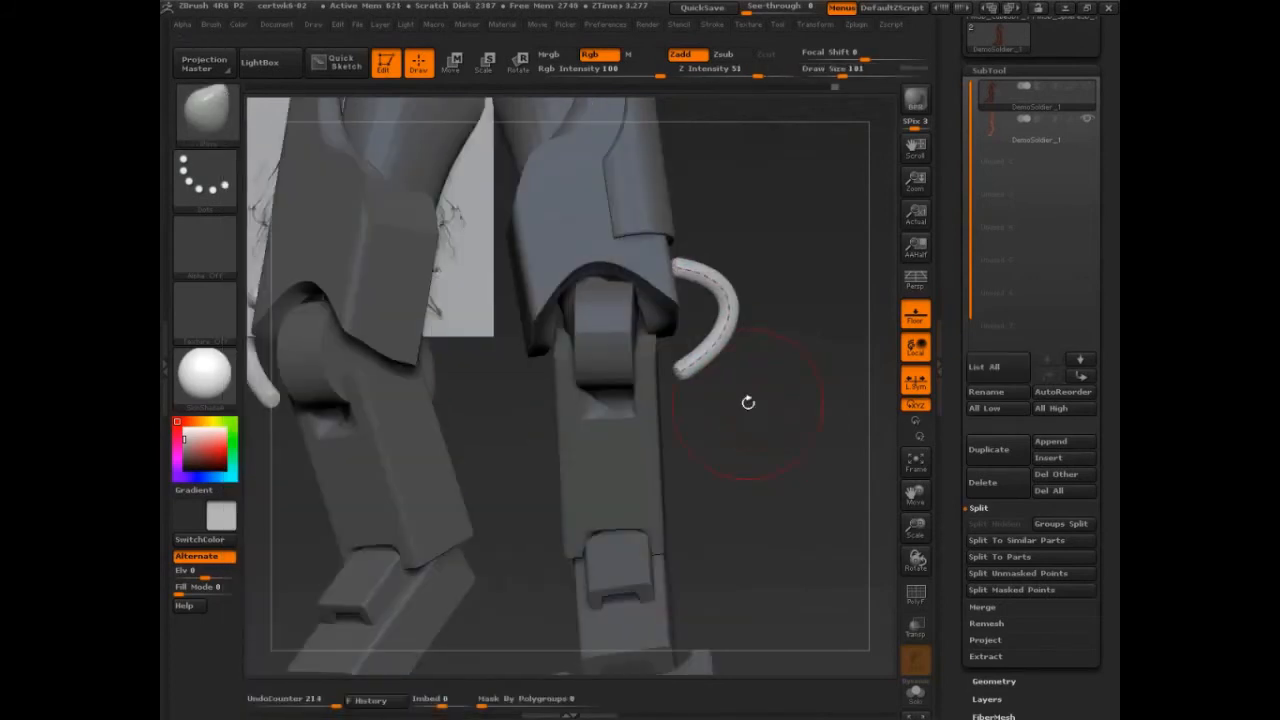
drag(670, 377, 643, 379)
drag(728, 400, 600, 410)
Refine the outer knee tube's curve and seat both ends against the leg with the Move brush at draw size 82
key(s)
drag(684, 335, 697, 335)
drag(703, 383, 734, 383)
drag(697, 288, 742, 288)
mouse_move(553, 432)
mouse_down()
mouse_move(803, 359)
mouse_move(821, 461)
mouse_up()
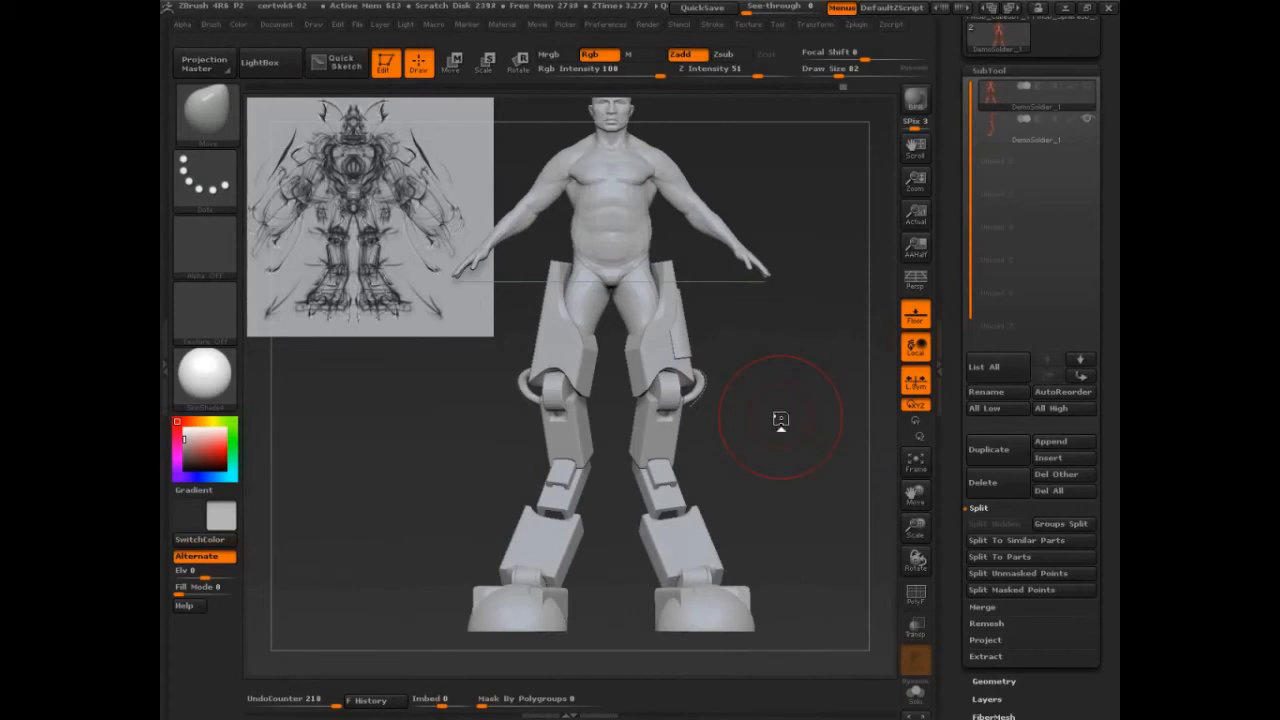
drag(825, 460, 895, 402)
Switch the active tool to the shock-01 mesh
drag(958, 214, 962, 500)
scroll(1029, 368, up, 2)
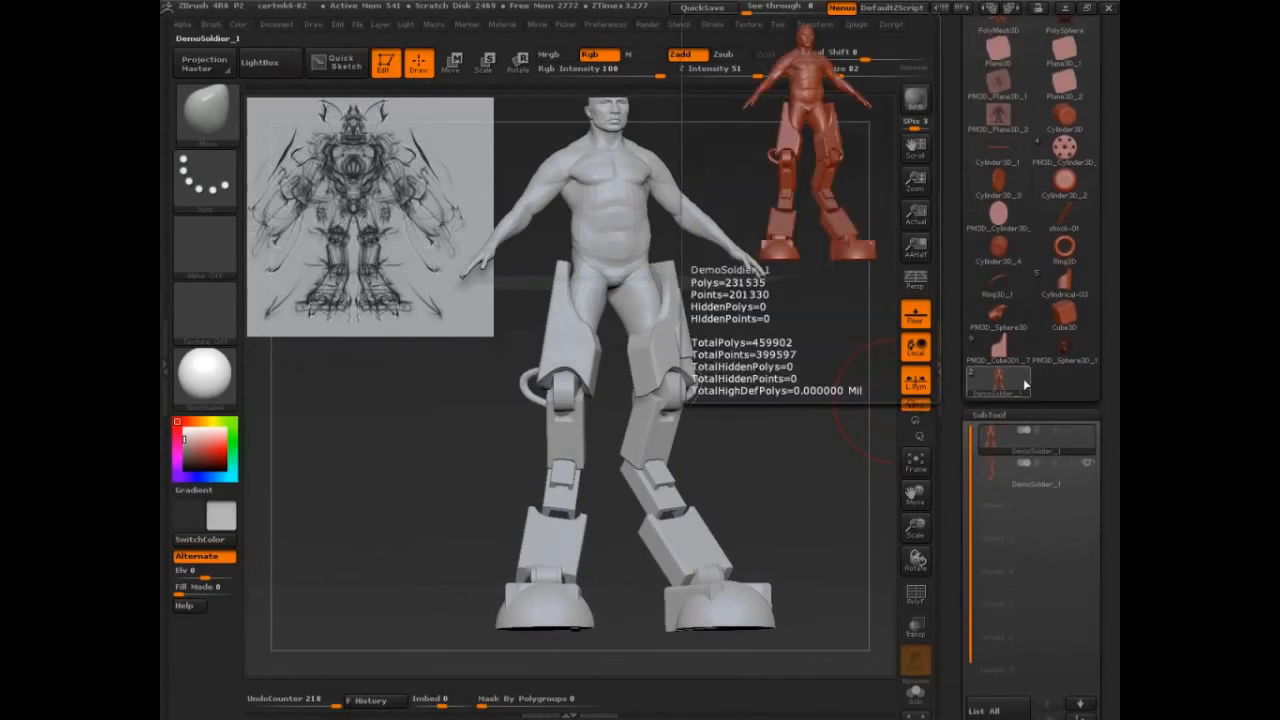
scroll(998, 350, up, 6)
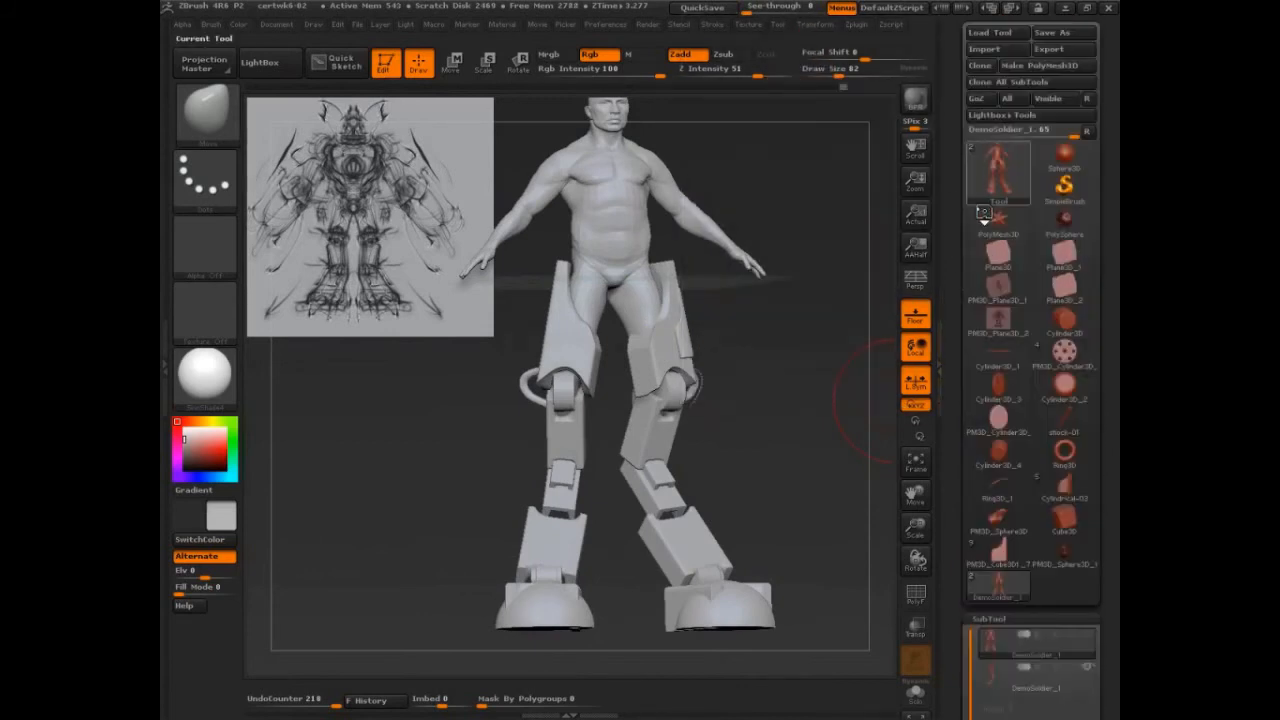
click(986, 202)
click(997, 177)
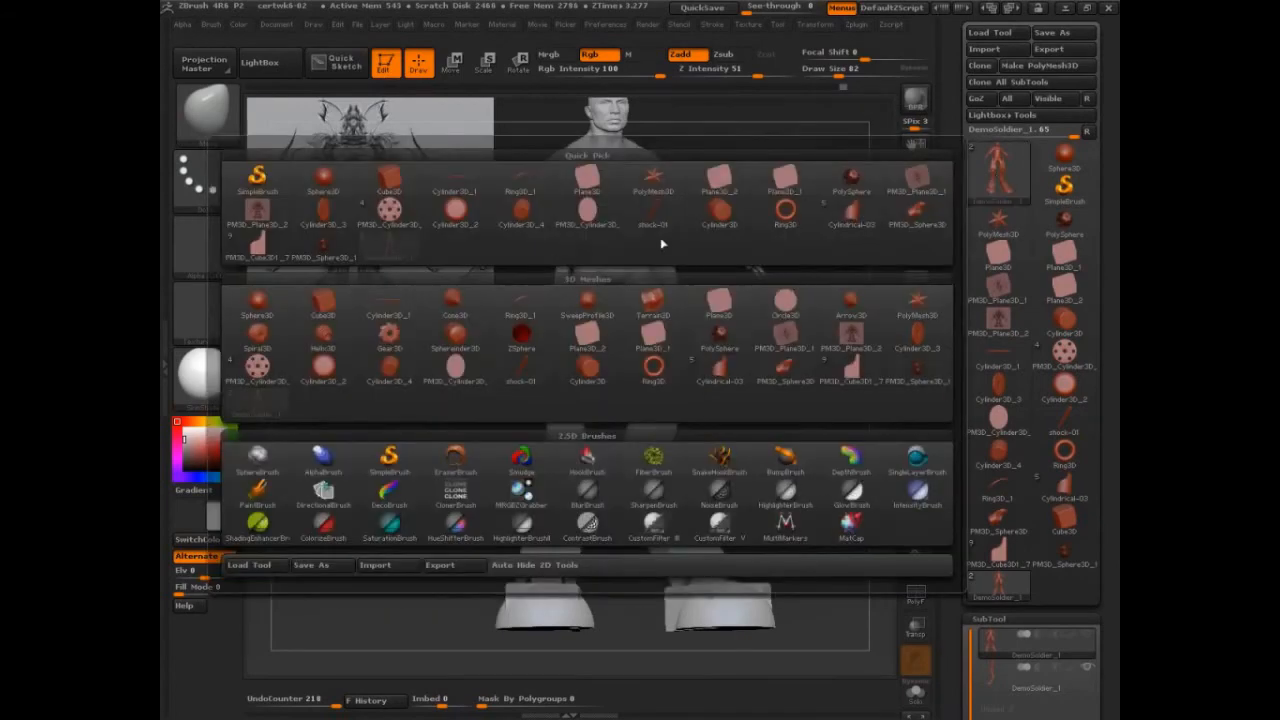
click(653, 214)
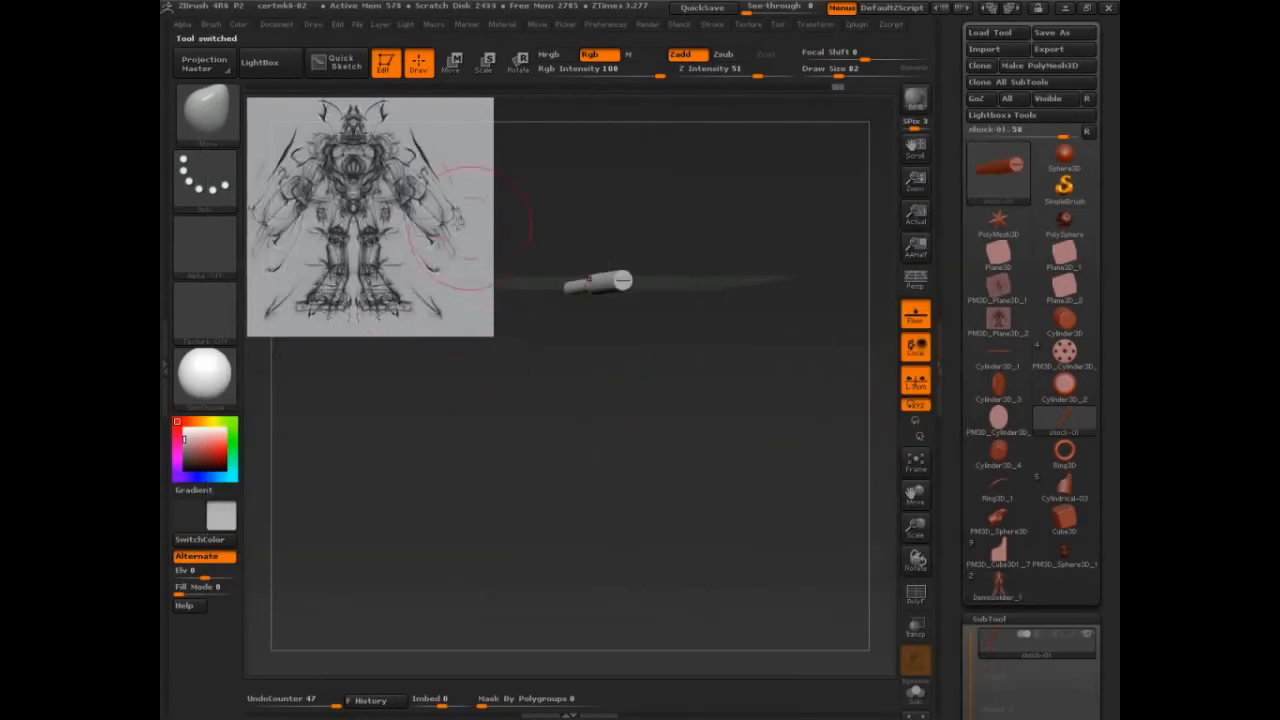
Stand the shock absorber upright facing front and create a new InsertMesh brush from it
mouse_move(756, 437)
mouse_down()
mouse_move(737, 312)
mouse_move(746, 349)
mouse_move(805, 426)
mouse_move(817, 534)
mouse_move(800, 470)
mouse_up()
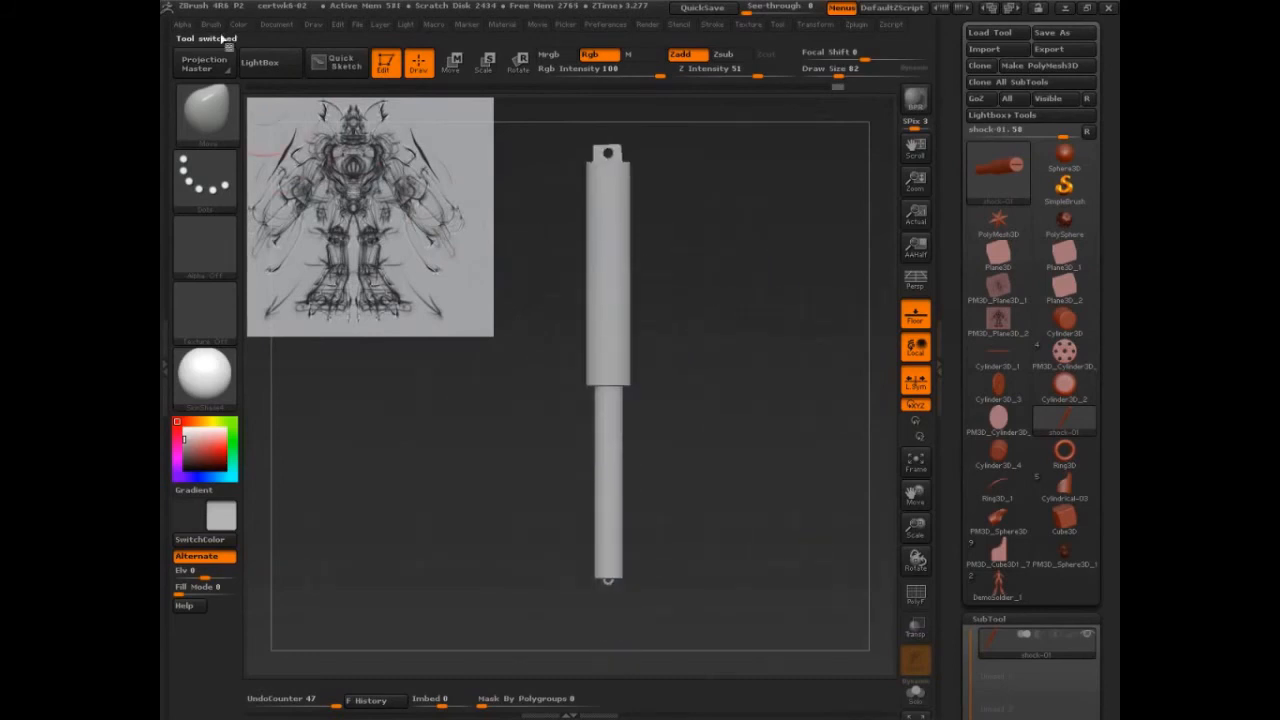
click(211, 24)
click(308, 89)
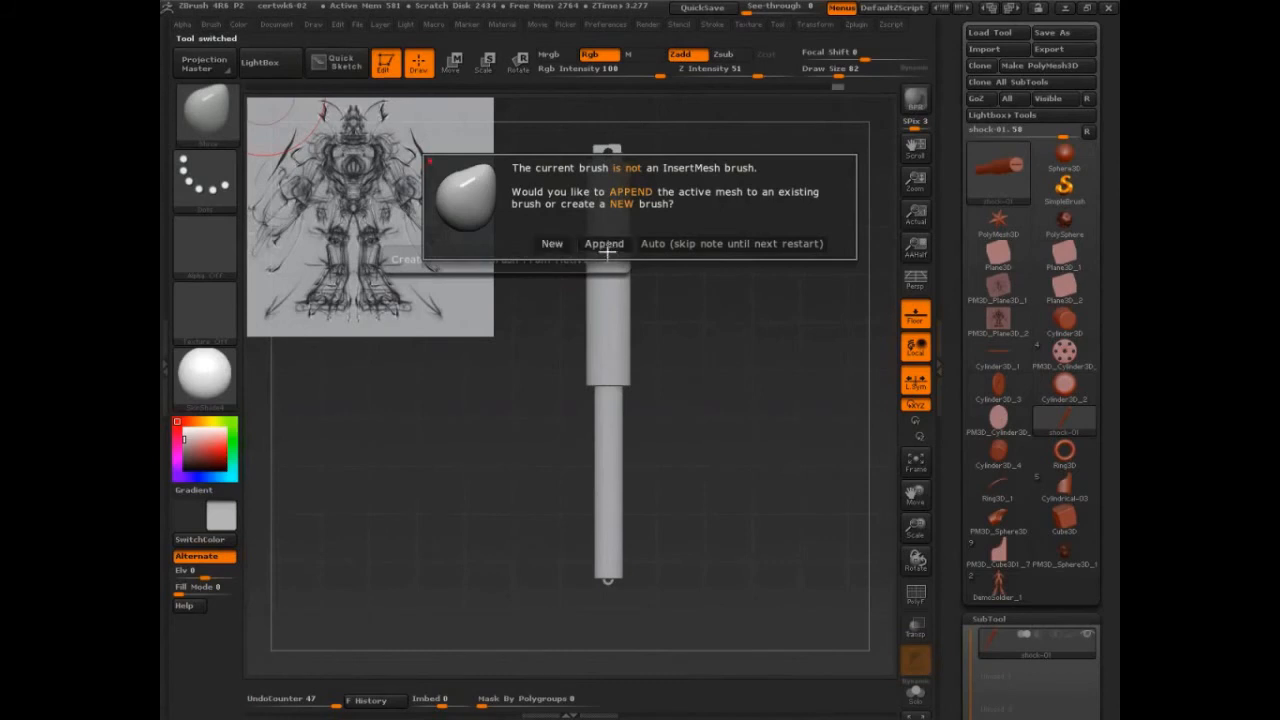
click(553, 243)
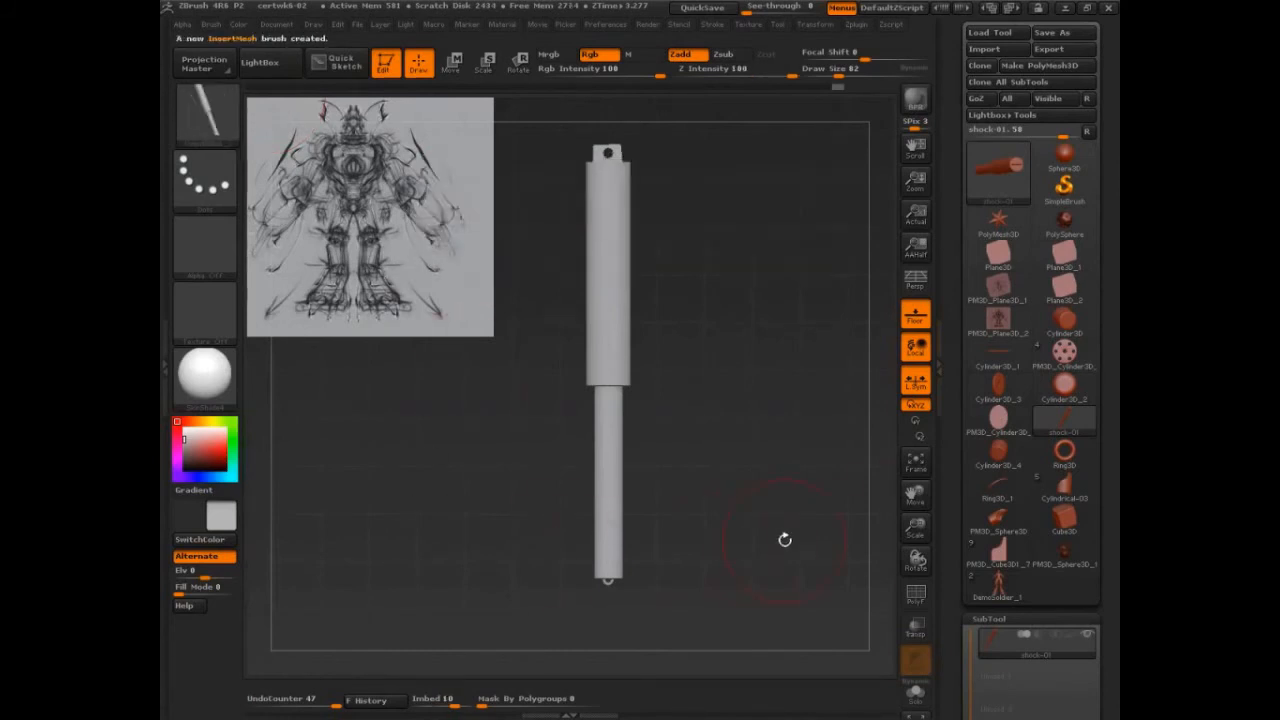
Return to the DemoSoldier_1 tool and insert the shock along the front of the lower leg, ending just above the ankle
click(996, 588)
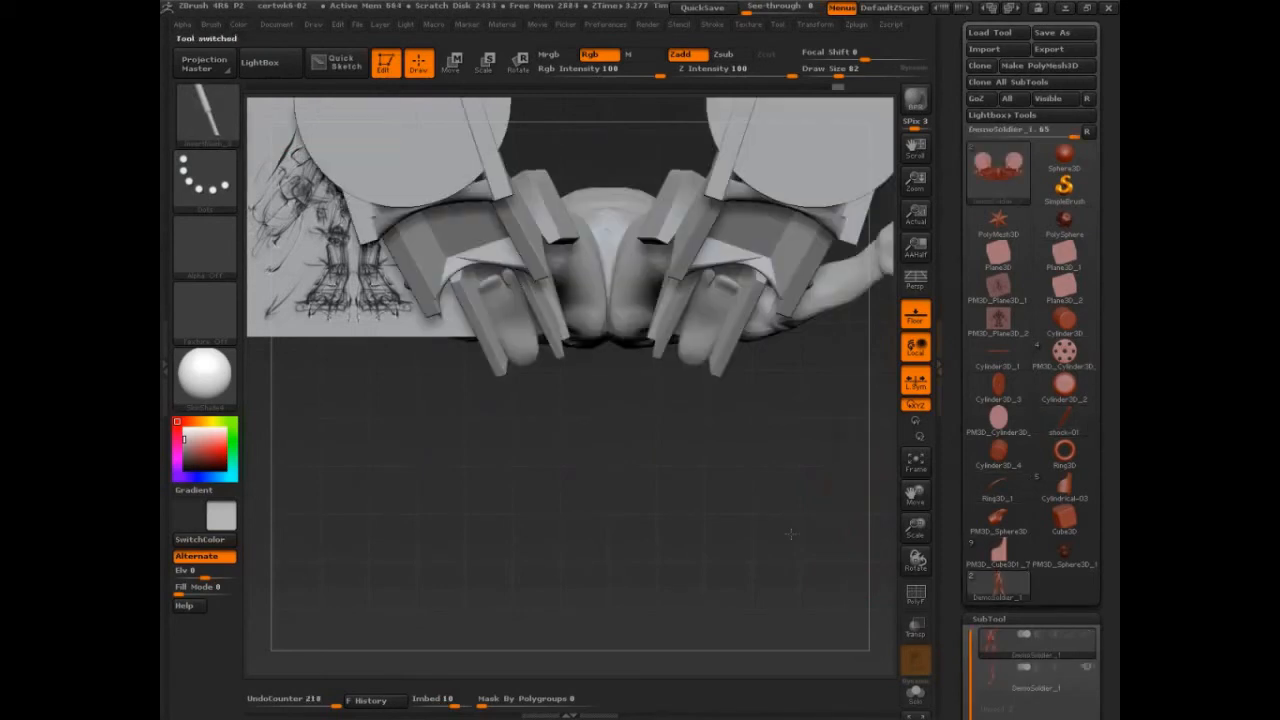
mouse_move(794, 523)
mouse_down()
mouse_move(840, 449)
mouse_move(848, 486)
mouse_move(871, 457)
mouse_move(833, 463)
mouse_move(858, 443)
mouse_move(740, 383)
mouse_move(744, 466)
mouse_up()
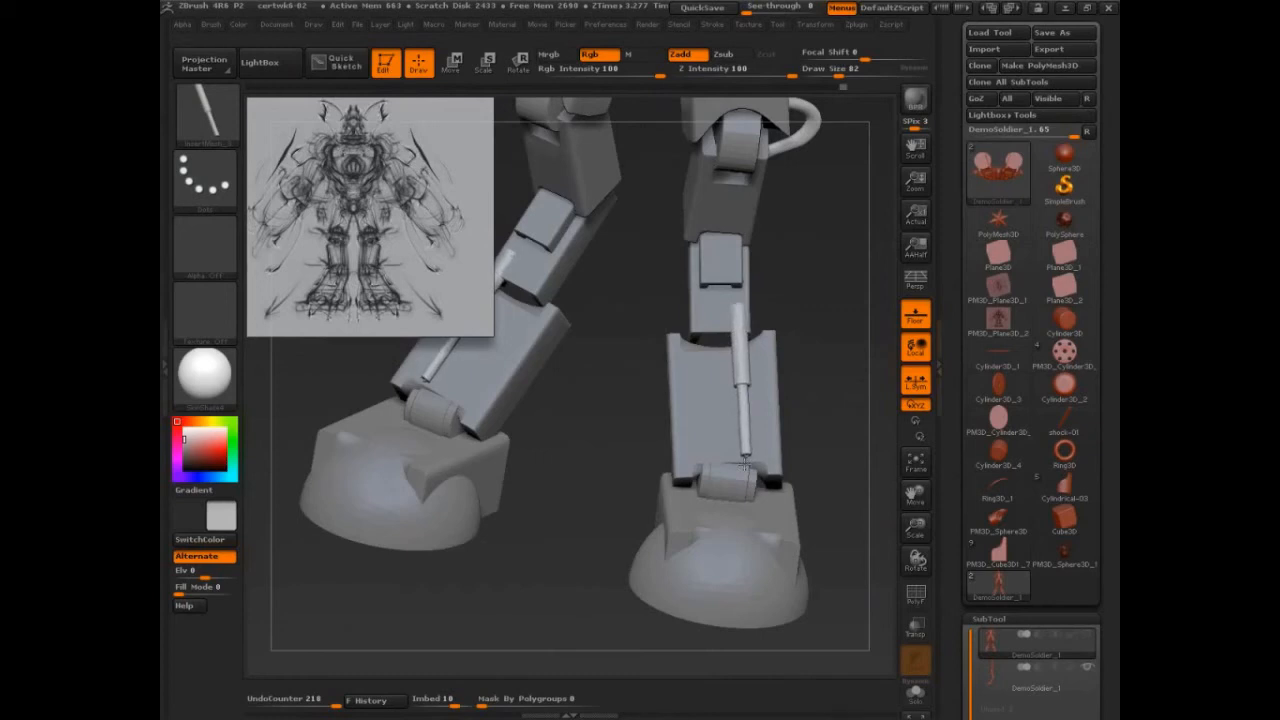
drag(780, 421, 840, 466)
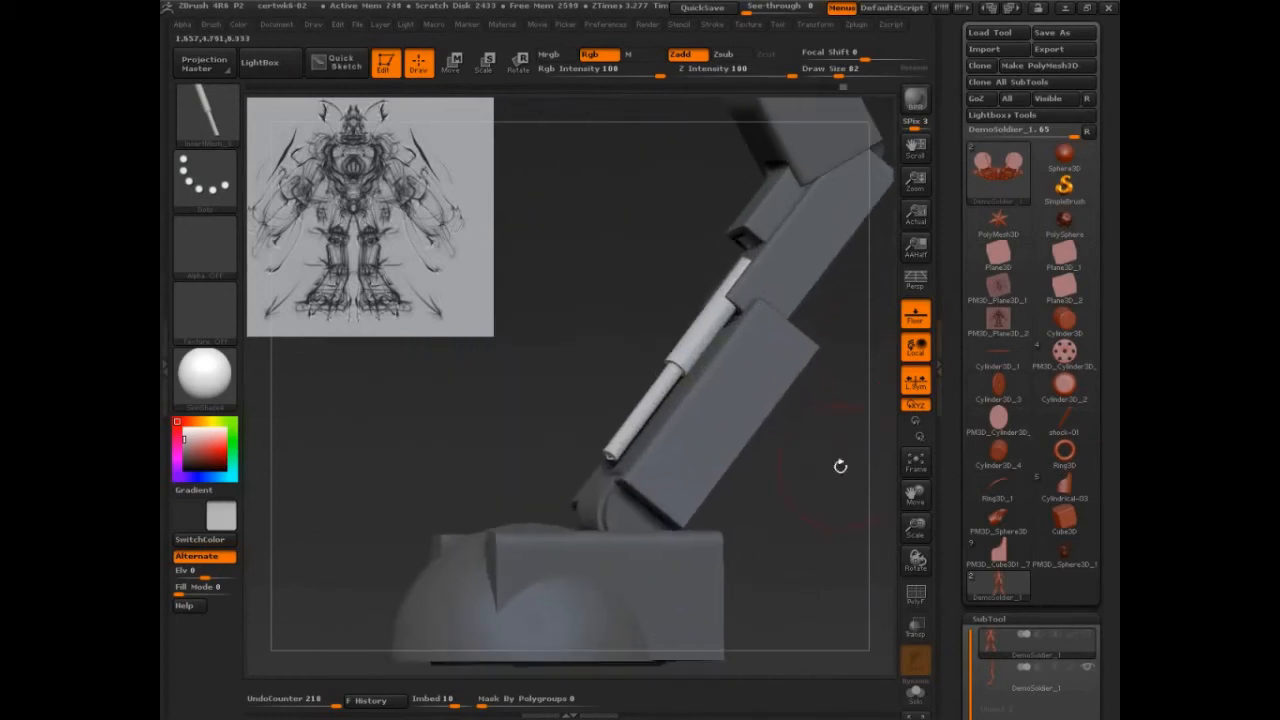
Tilt the shock with Transpose Rotate so it spans from the upper shin block down to the ankle joint
key(r)
mouse_move(606, 457)
mouse_down()
mouse_move(814, 537)
mouse_move(808, 509)
mouse_up()
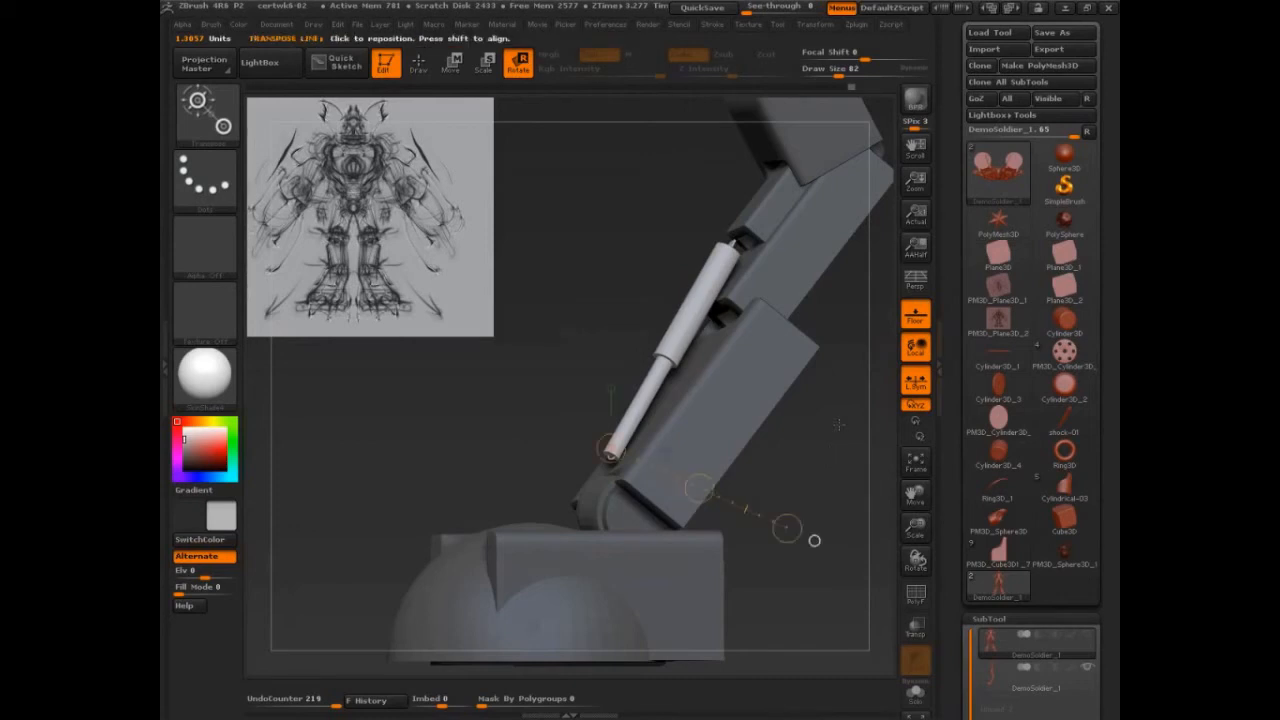
mouse_move(765, 428)
mouse_down()
mouse_move(813, 406)
mouse_move(786, 408)
mouse_move(831, 444)
mouse_up()
mouse_move(621, 406)
mouse_down()
mouse_move(643, 471)
mouse_move(609, 380)
mouse_up()
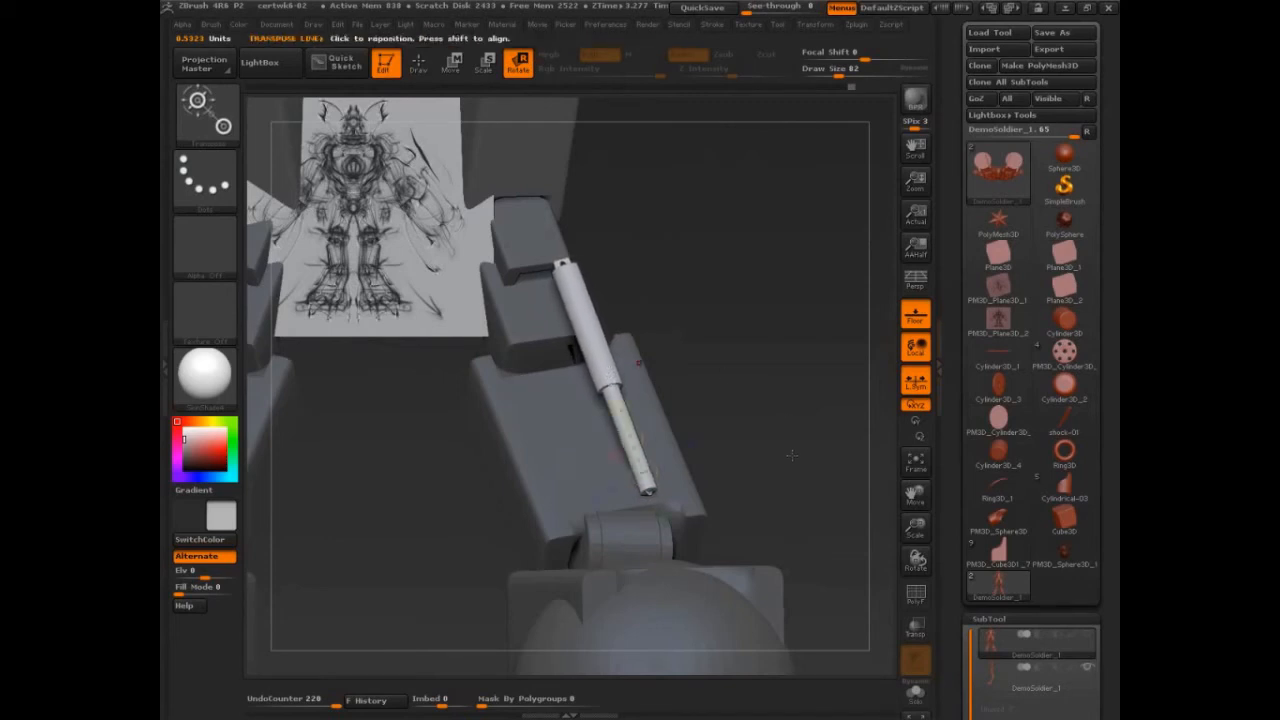
drag(781, 420, 838, 298)
Undo the accidental change to the shock and turn off local symmetry
key(ctrl+shift)
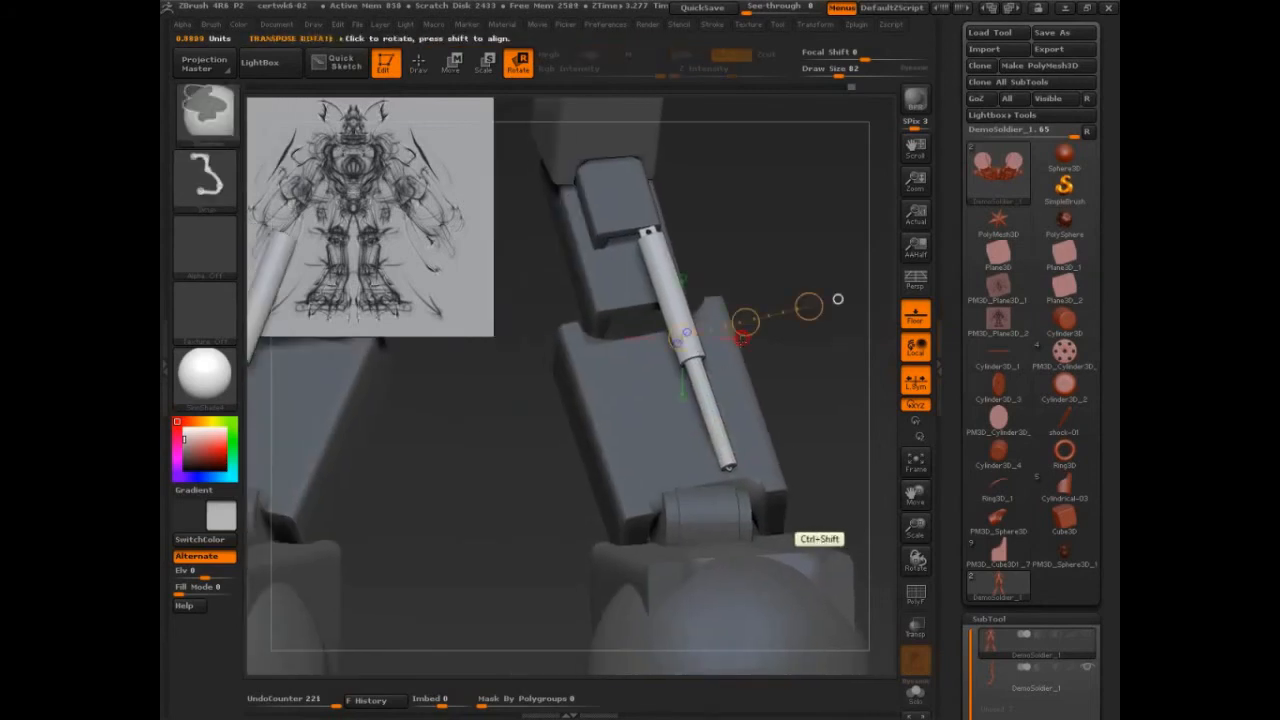
ctrl+shift+click(757, 323)
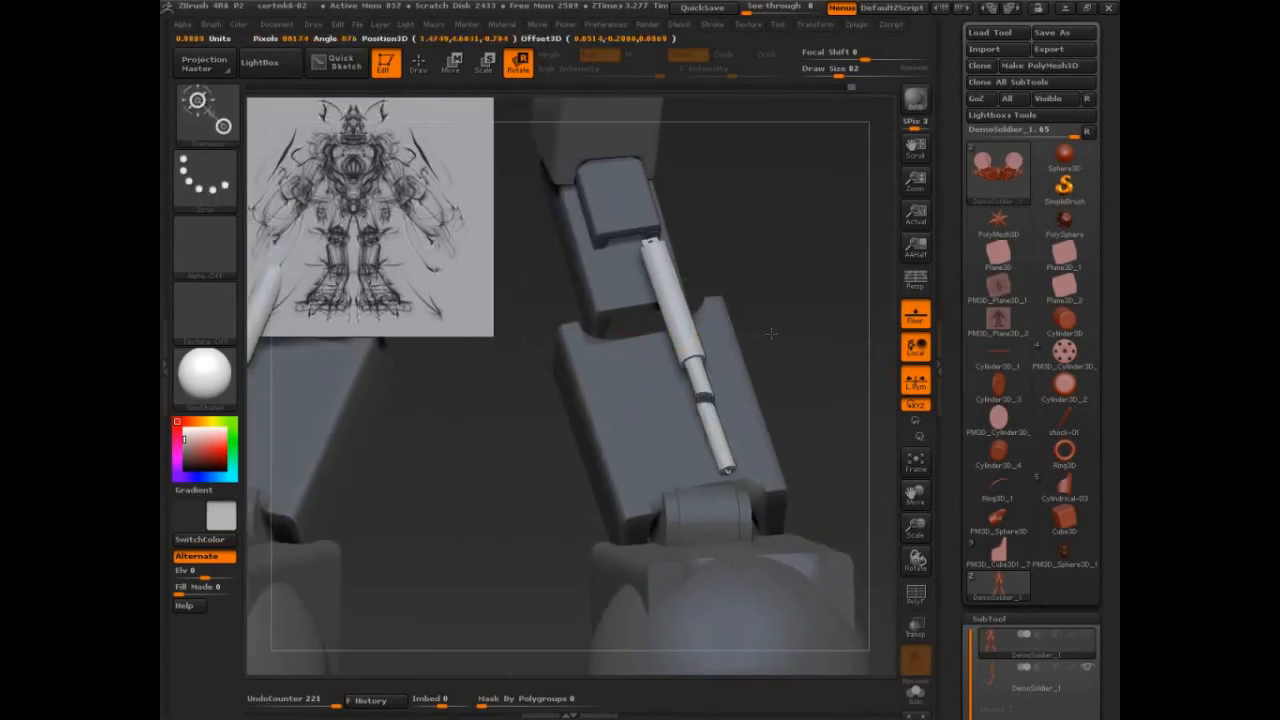
key(ctrl+z)
click(917, 383)
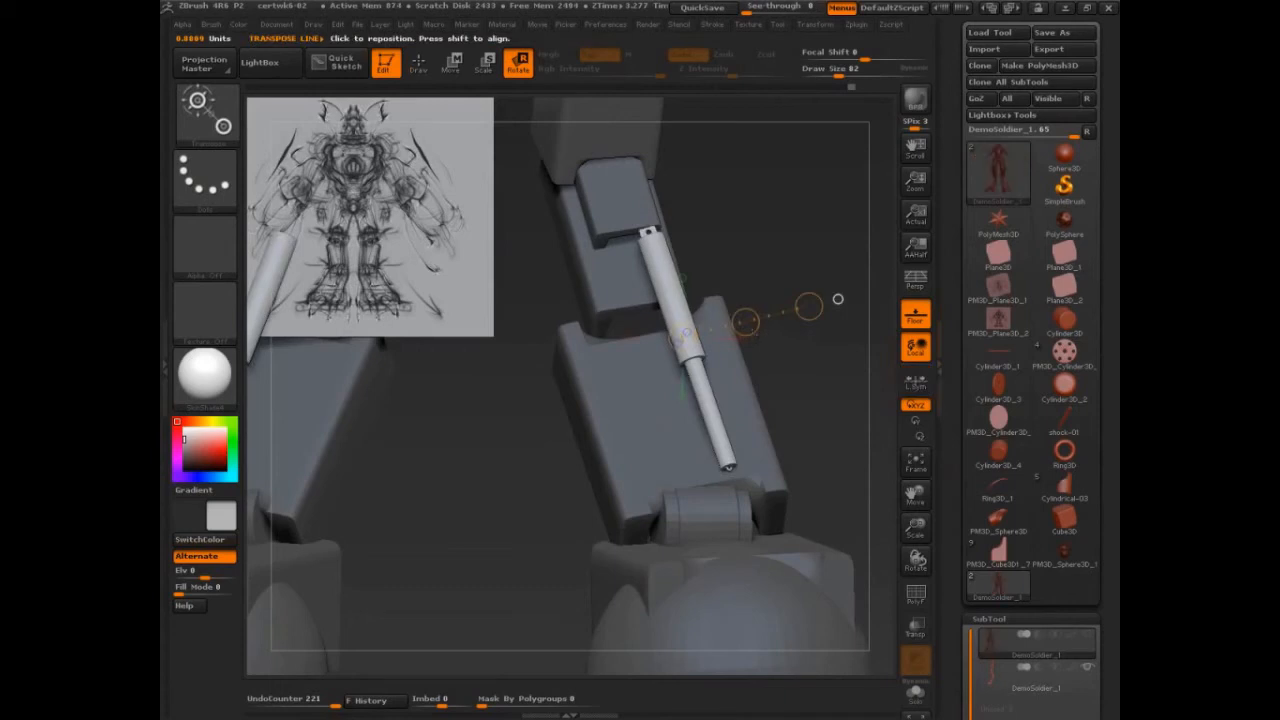
key(ctrl+z)
key(ctrl+z)
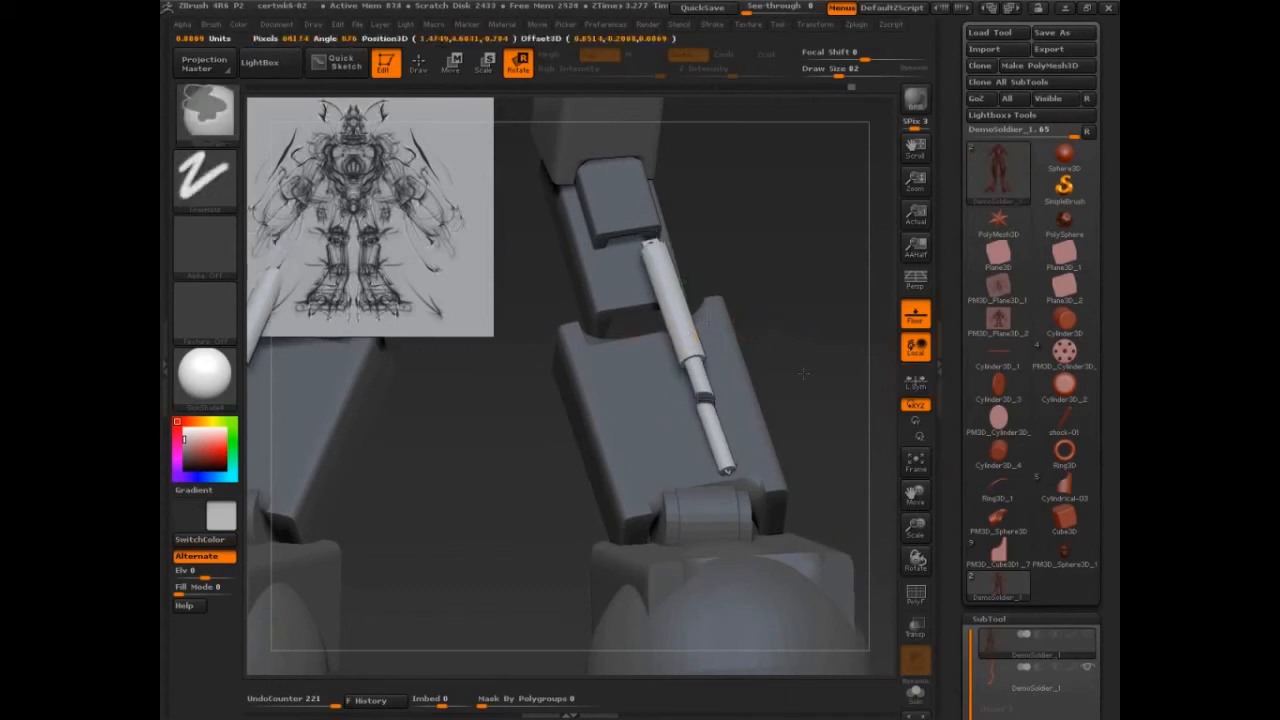
key(ctrl+shift+z)
alt+drag(837, 300, 794, 309)
key(q)
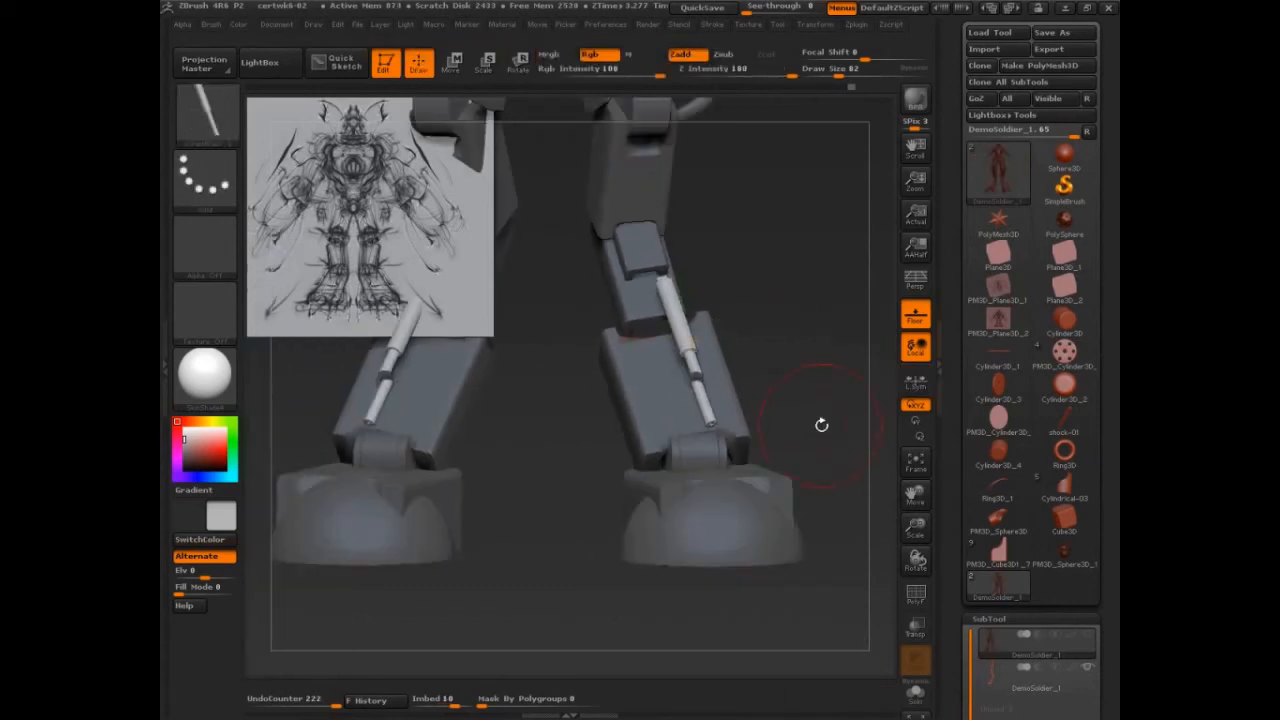
mouse_move(821, 425)
right_down()
mouse_move(842, 462)
mouse_move(800, 476)
mouse_move(800, 522)
right_up()
key(ctrl+z)
Duplicate the shock with Transpose Move and set the copy beside the original on the lower leg
click(451, 63)
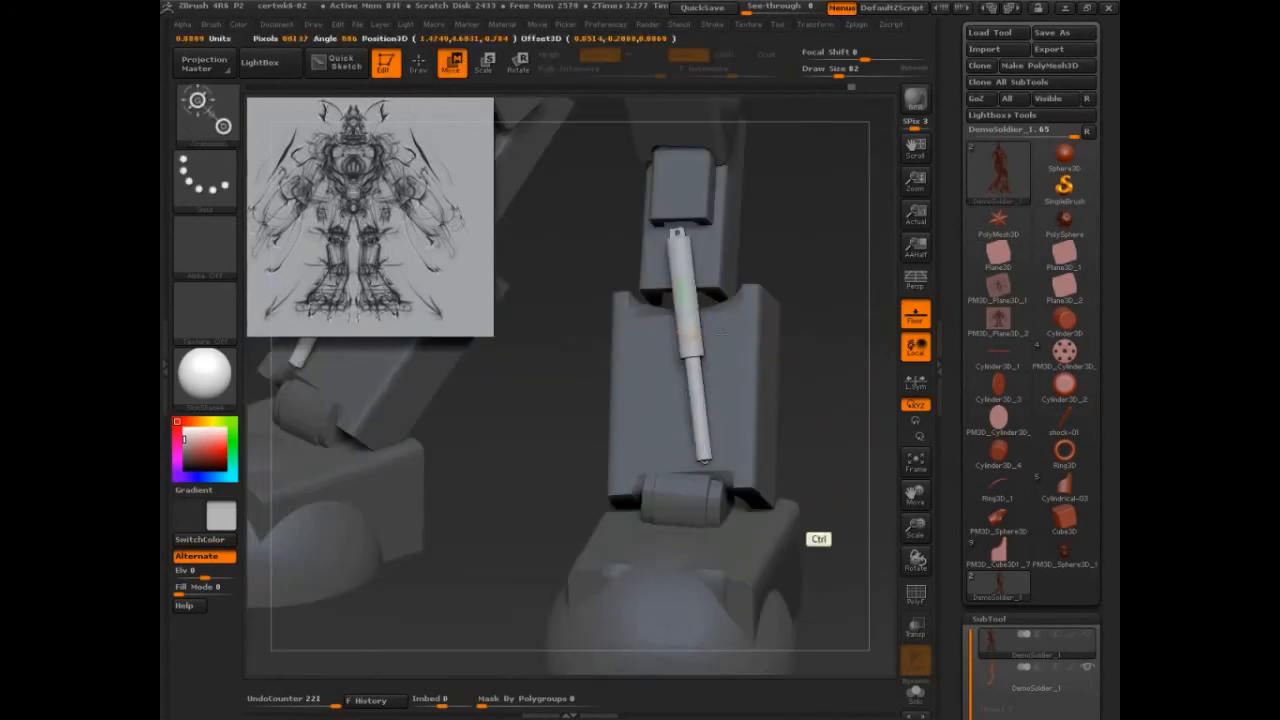
mouse_move(757, 326)
ctrl+mouse_down()
mouse_move(698, 335)
mouse_move(710, 336)
ctrl+mouse_up()
mouse_move(652, 235)
mouse_down()
mouse_move(743, 223)
mouse_move(692, 364)
mouse_move(680, 460)
mouse_move(662, 466)
mouse_move(658, 442)
mouse_up()
key(r)
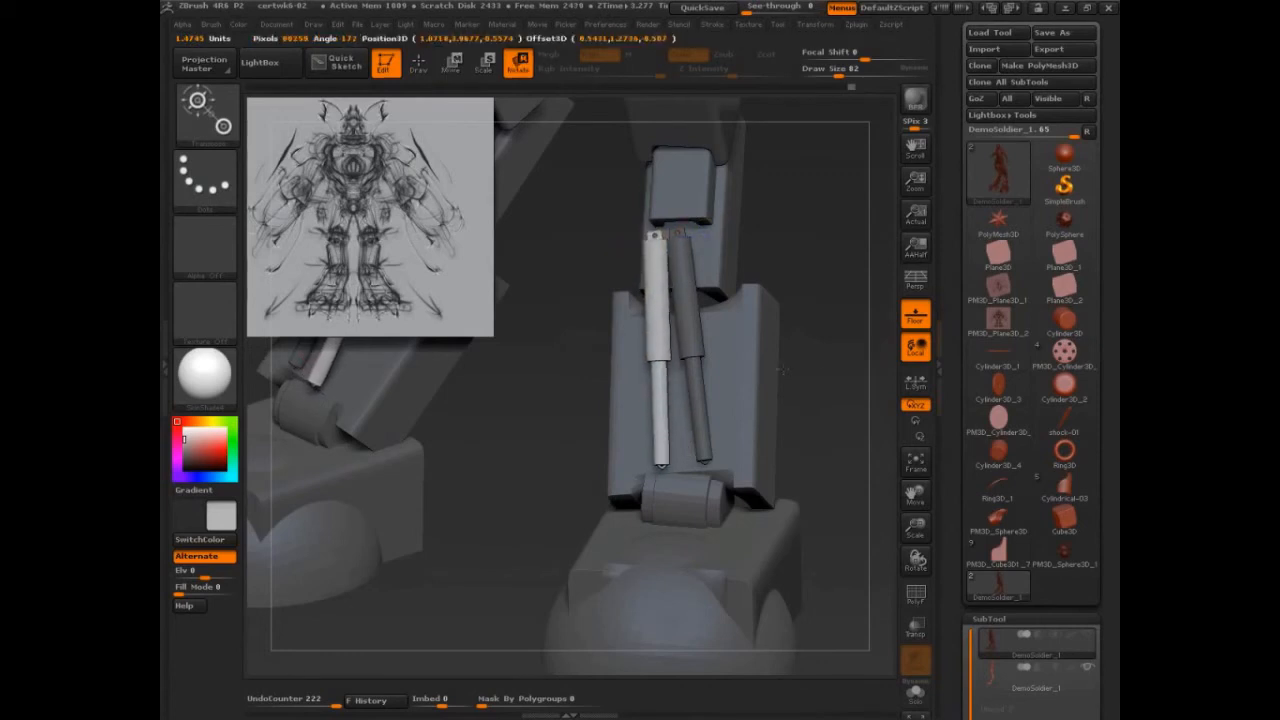
Change the selection brush to SelectRect and mask everything except the two lower-leg shocks by isolating them
mouse_move(837, 374)
mouse_down()
mouse_move(852, 402)
mouse_move(817, 534)
mouse_up()
key(q)
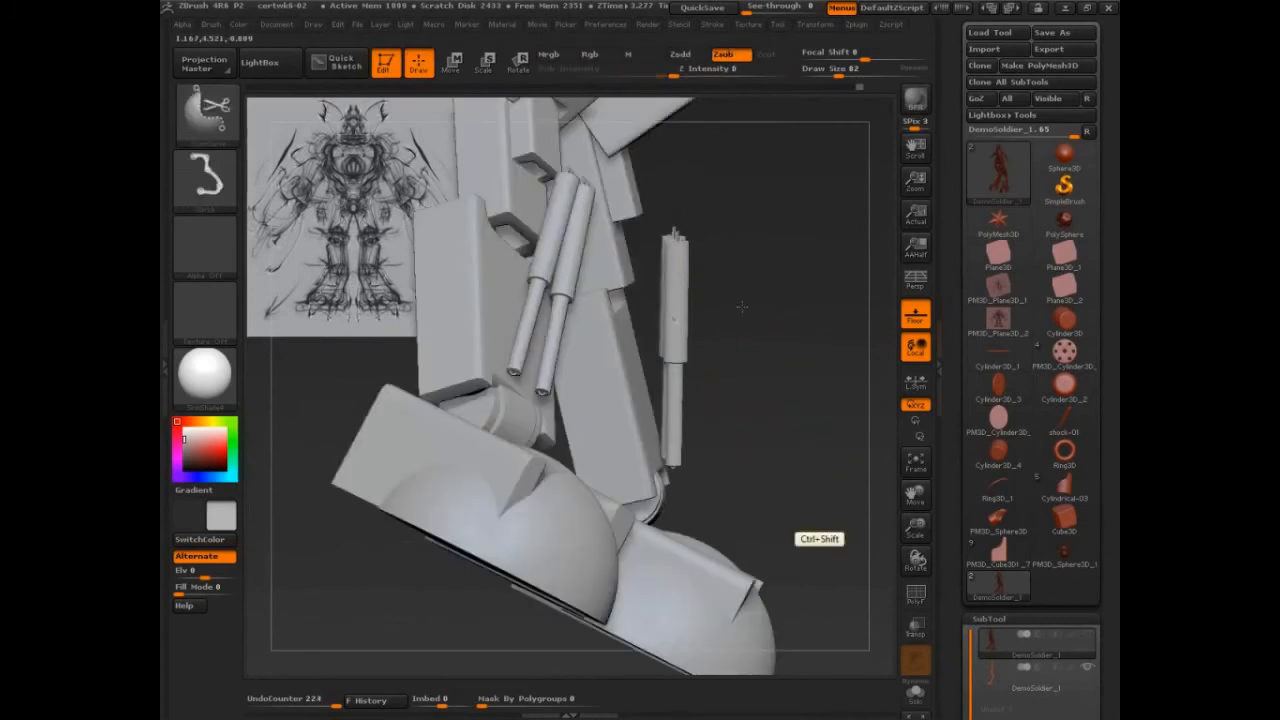
ctrl+shift+click(676, 305)
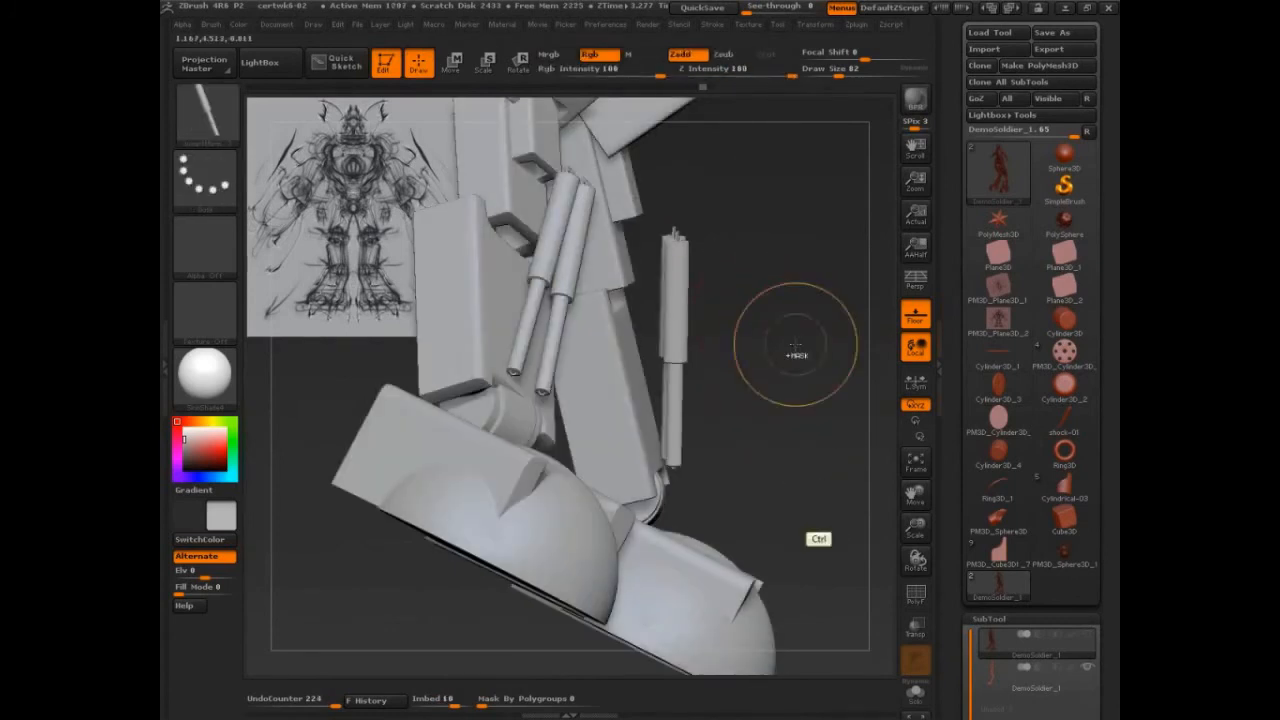
ctrl+shift+click(214, 126)
ctrl+shift+click(474, 192)
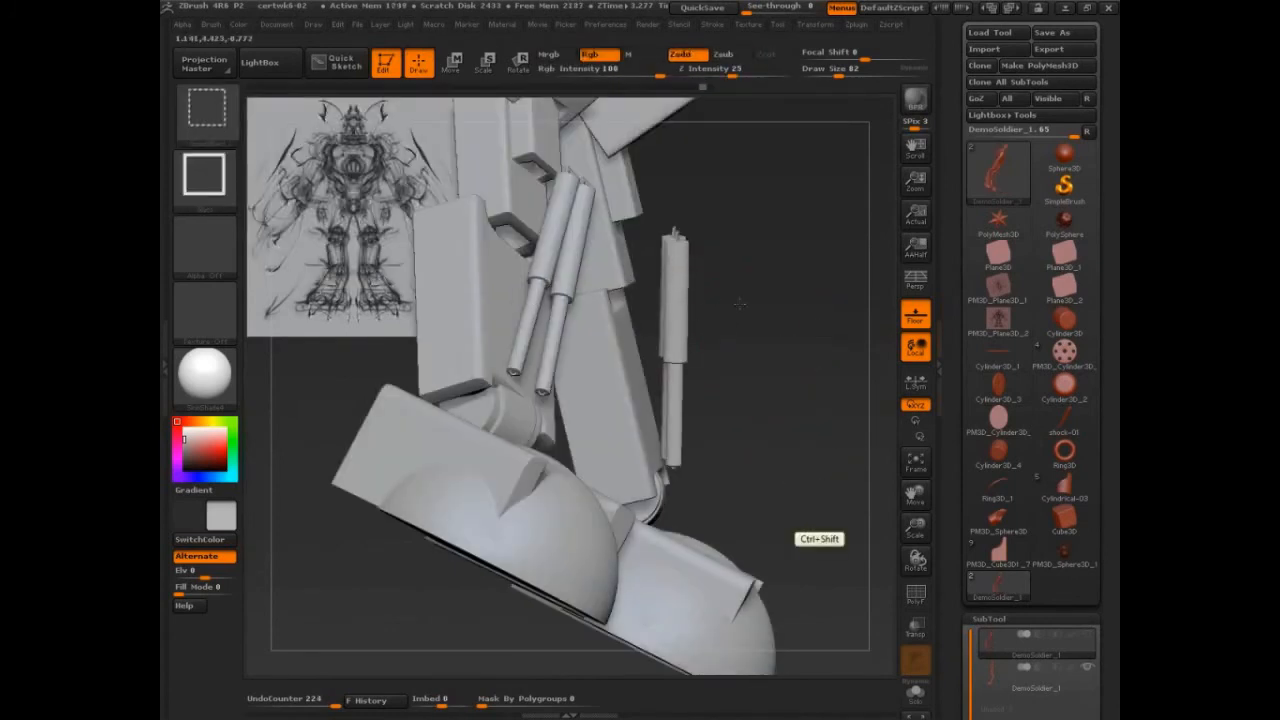
ctrl+shift+click(686, 304)
ctrl+shift+drag(765, 215, 762, 277)
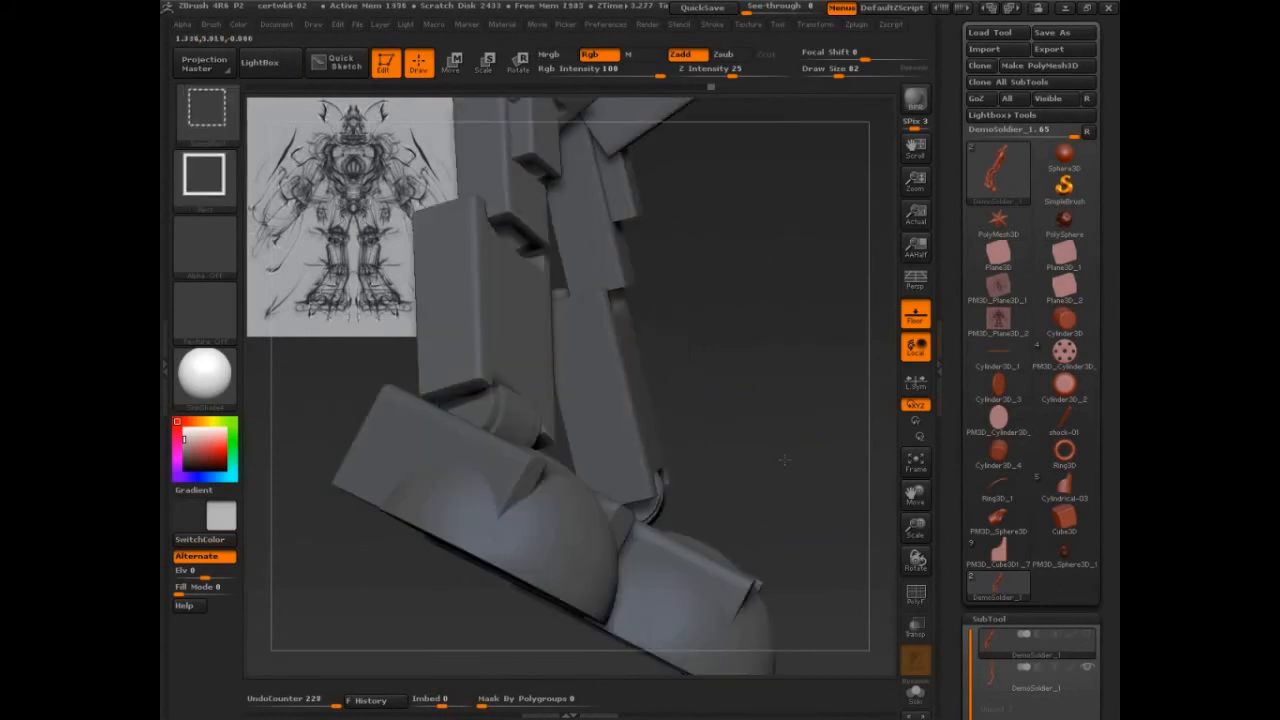
ctrl+shift+click(756, 440)
Adjust the two shocks against the lower leg with Transpose Rotate, keeping the rest of the model masked
mouse_move(756, 440)
mouse_down()
mouse_move(728, 460)
mouse_move(771, 422)
mouse_move(766, 406)
mouse_move(807, 390)
mouse_up()
key(r)
key(q)
mouse_move(796, 343)
ctrl+mouse_down()
mouse_move(797, 400)
mouse_move(797, 380)
mouse_move(705, 386)
mouse_move(750, 388)
ctrl+mouse_up()
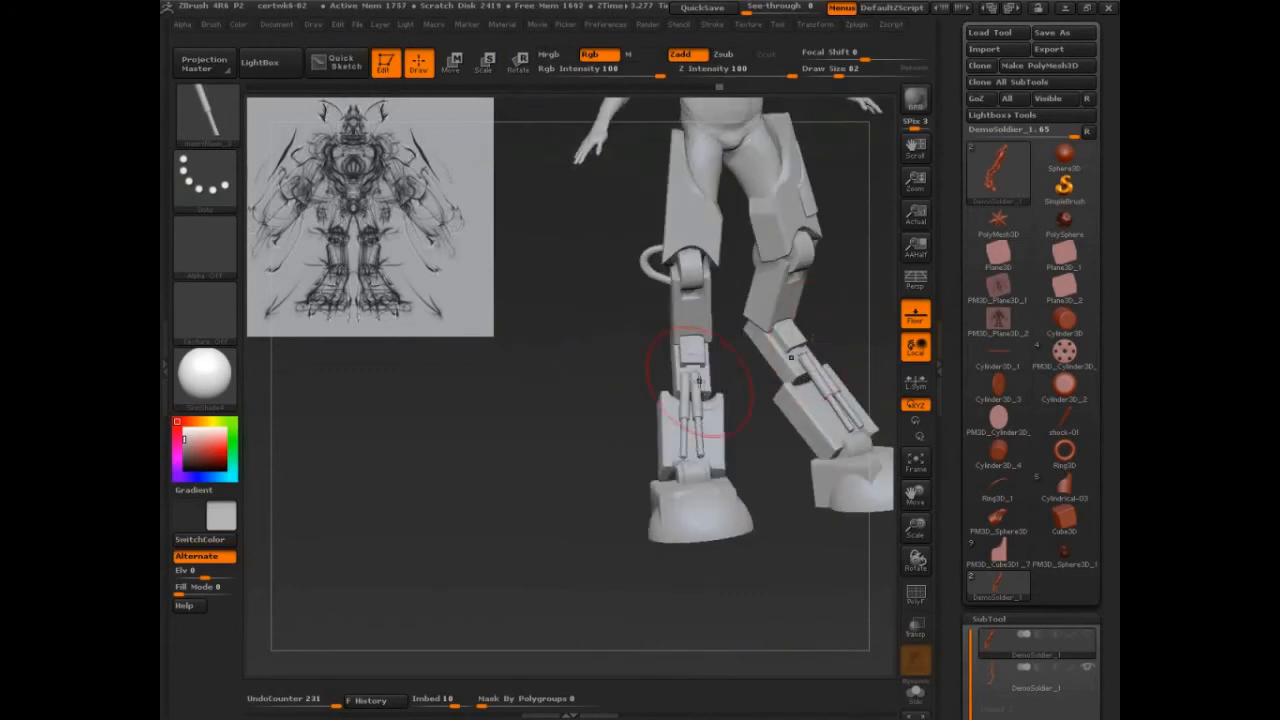
alt+drag(557, 436, 459, 476)
key(ctrl+z)
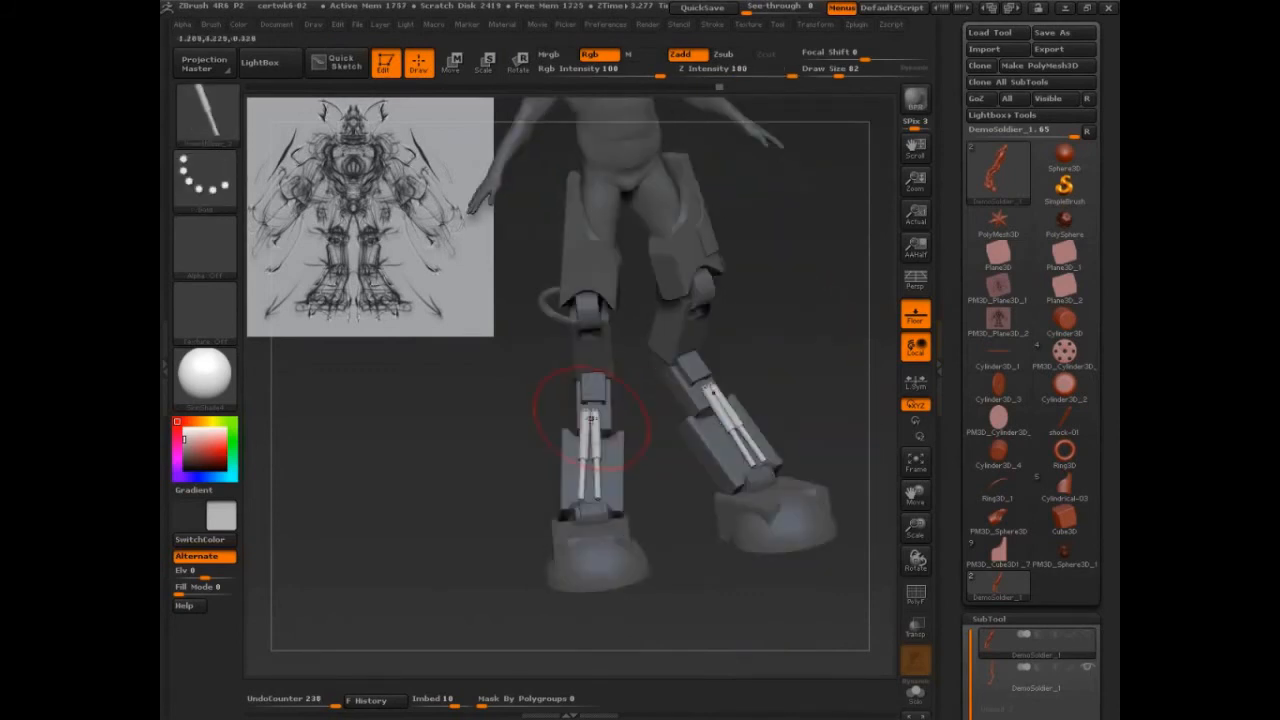
Nudge the upper and lower ends of the shocks into place with the Move brush at draw size 145, and clear the mask
key(b)
key(m)
key(v)
key(s)
mouse_move(591, 411)
mouse_down()
mouse_move(604, 411)
mouse_move(606, 384)
mouse_move(598, 392)
mouse_up()
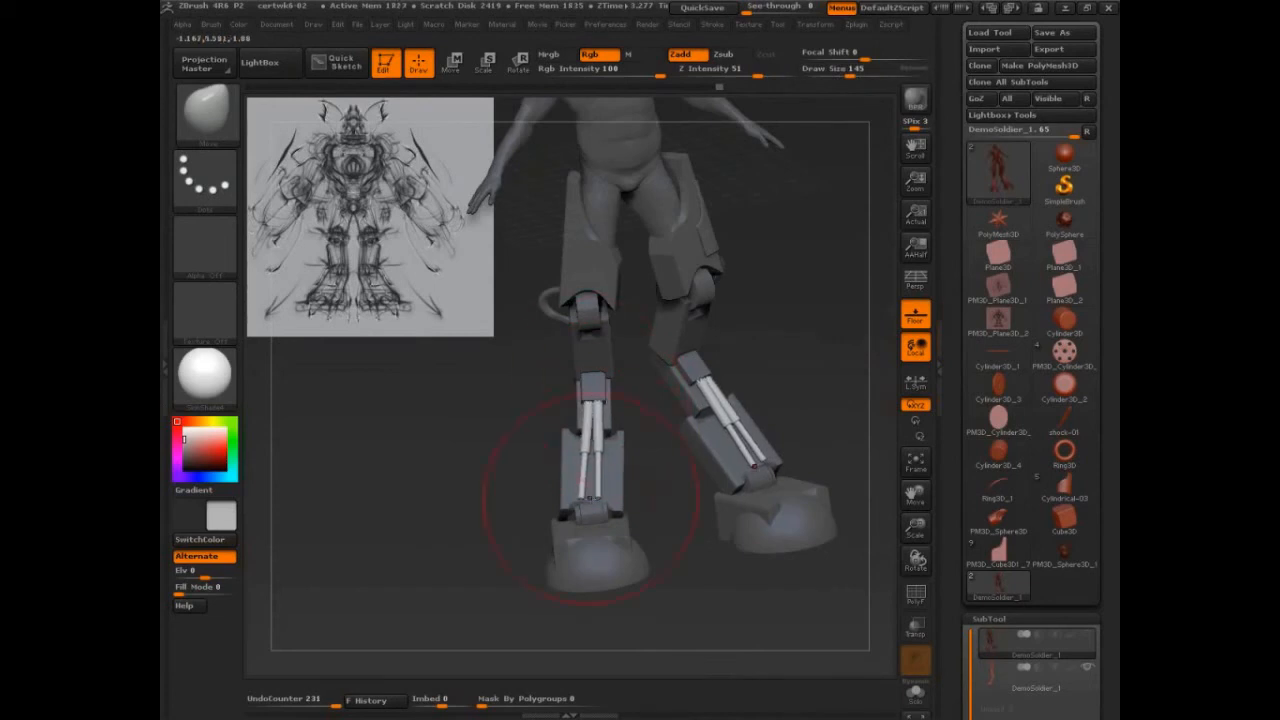
drag(590, 493, 583, 487)
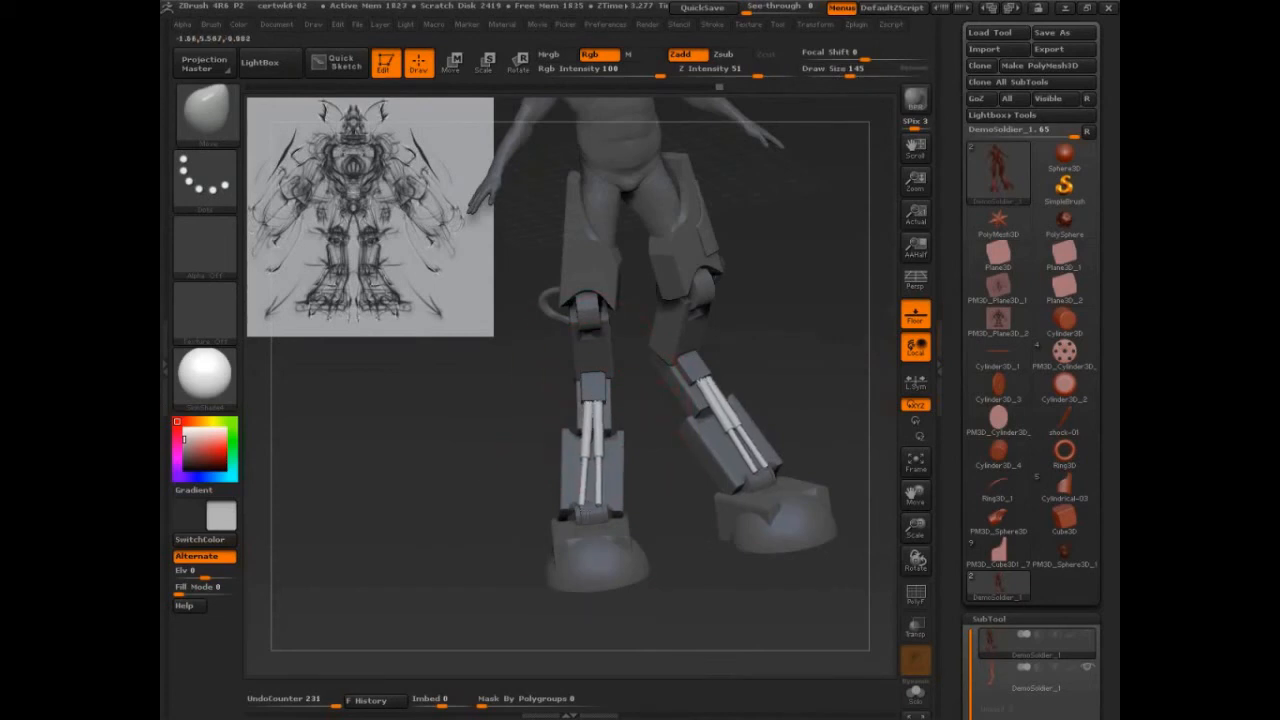
ctrl+drag(808, 325, 822, 538)
shift+drag(837, 391, 827, 551)
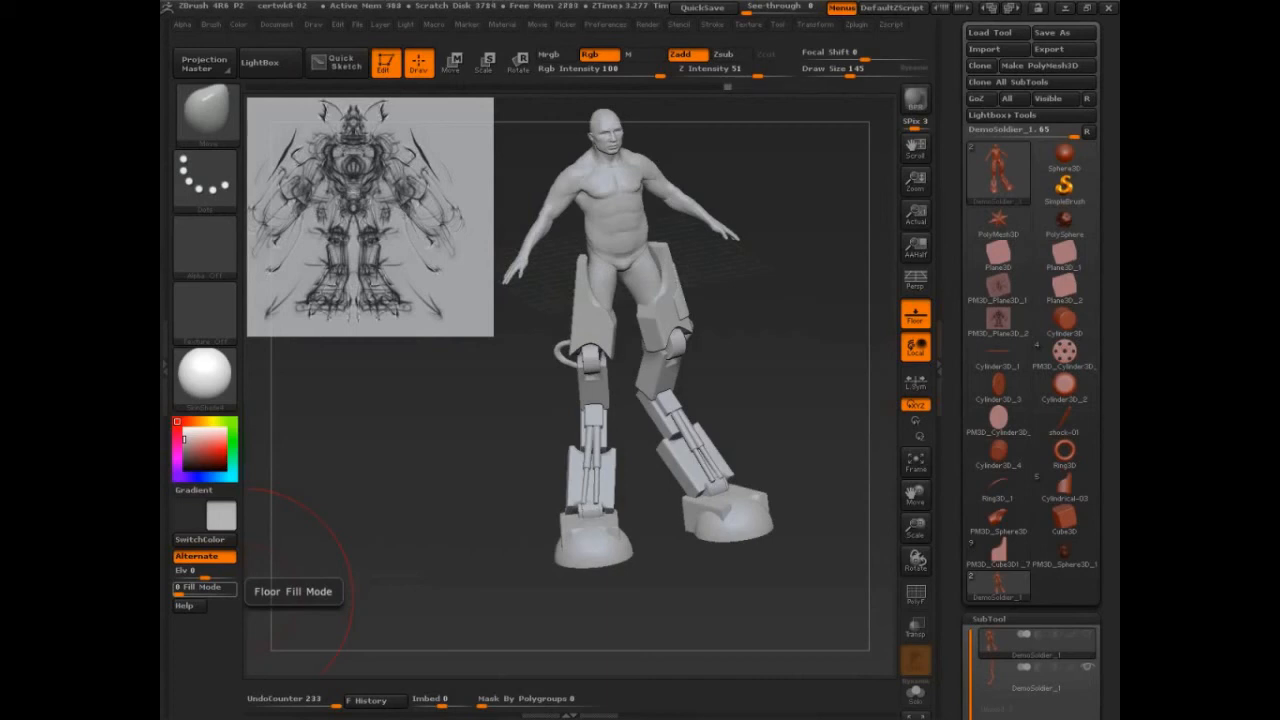
mouse_move(817, 463)
shift+mouse_down()
mouse_move(802, 548)
mouse_move(852, 526)
mouse_move(839, 498)
shift+mouse_up()
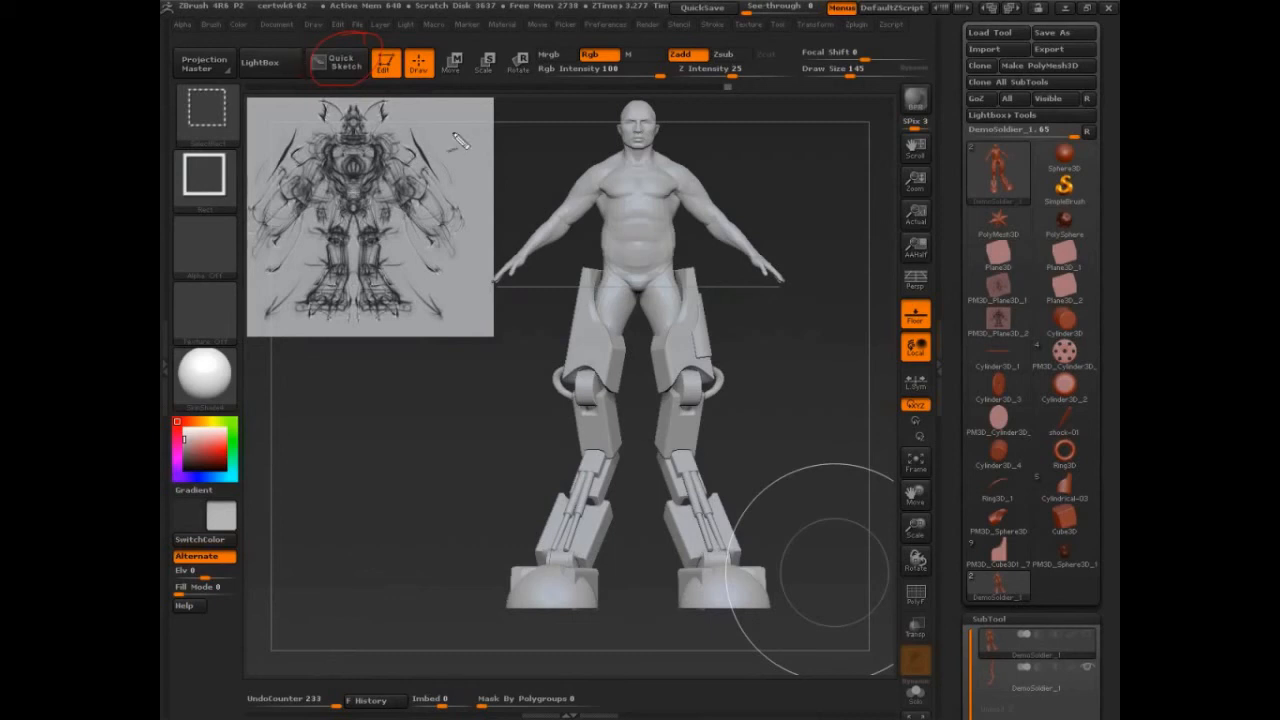
mouse_move(457, 132)
mouse_down()
mouse_move(420, 157)
mouse_move(444, 158)
mouse_up()
mouse_move(490, 173)
mouse_down()
mouse_move(444, 201)
mouse_move(466, 194)
mouse_up()
mouse_move(335, 464)
mouse_down()
mouse_move(423, 463)
mouse_move(368, 370)
mouse_move(296, 355)
mouse_move(232, 276)
mouse_move(312, 496)
mouse_move(226, 274)
mouse_move(290, 464)
mouse_move(278, 370)
mouse_move(373, 373)
mouse_move(418, 513)
mouse_move(373, 467)
mouse_move(325, 512)
mouse_up()
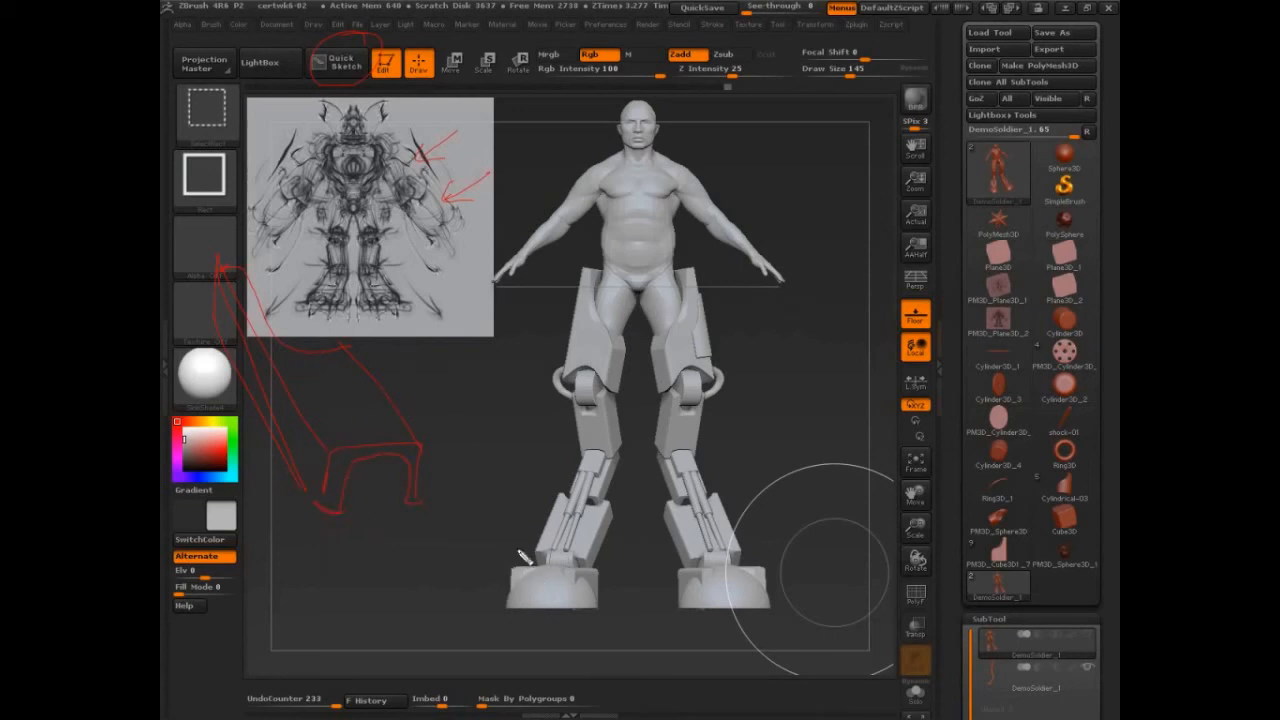
drag(718, 116, 820, 133)
key(ctrl+z)
key(ctrl+z)
key(ctrl+z)
key(ctrl+z)
key(ctrl+z)
mouse_move(693, 142)
mouse_down()
mouse_move(737, 168)
mouse_move(774, 148)
mouse_move(790, 165)
mouse_move(812, 141)
mouse_up()
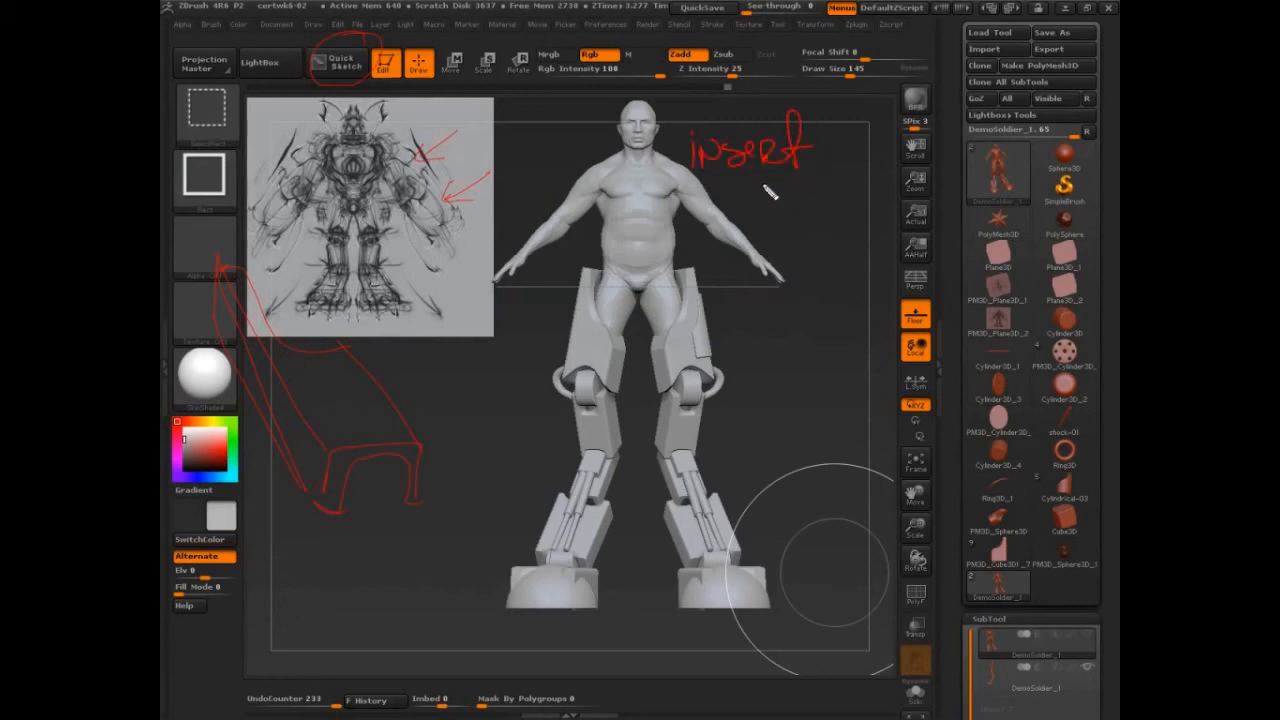
mouse_move(727, 207)
mouse_down()
mouse_move(800, 171)
mouse_move(808, 206)
mouse_move(818, 186)
mouse_move(893, 195)
mouse_up()
mouse_move(763, 216)
mouse_down()
mouse_move(808, 246)
mouse_move(846, 229)
mouse_move(905, 238)
mouse_up()
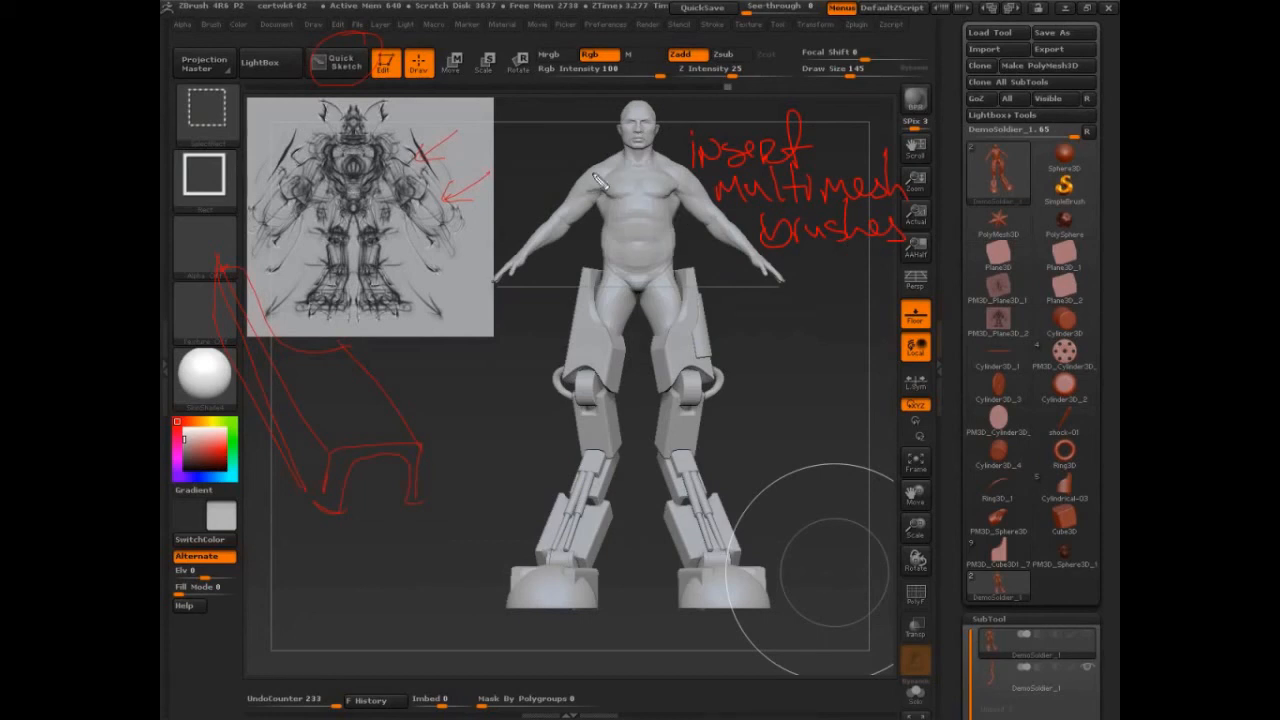
drag(692, 82, 688, 84)
drag(700, 106, 722, 118)
mouse_move(730, 98)
mouse_down()
mouse_move(836, 110)
mouse_move(870, 76)
mouse_move(955, 110)
mouse_move(990, 98)
mouse_up()
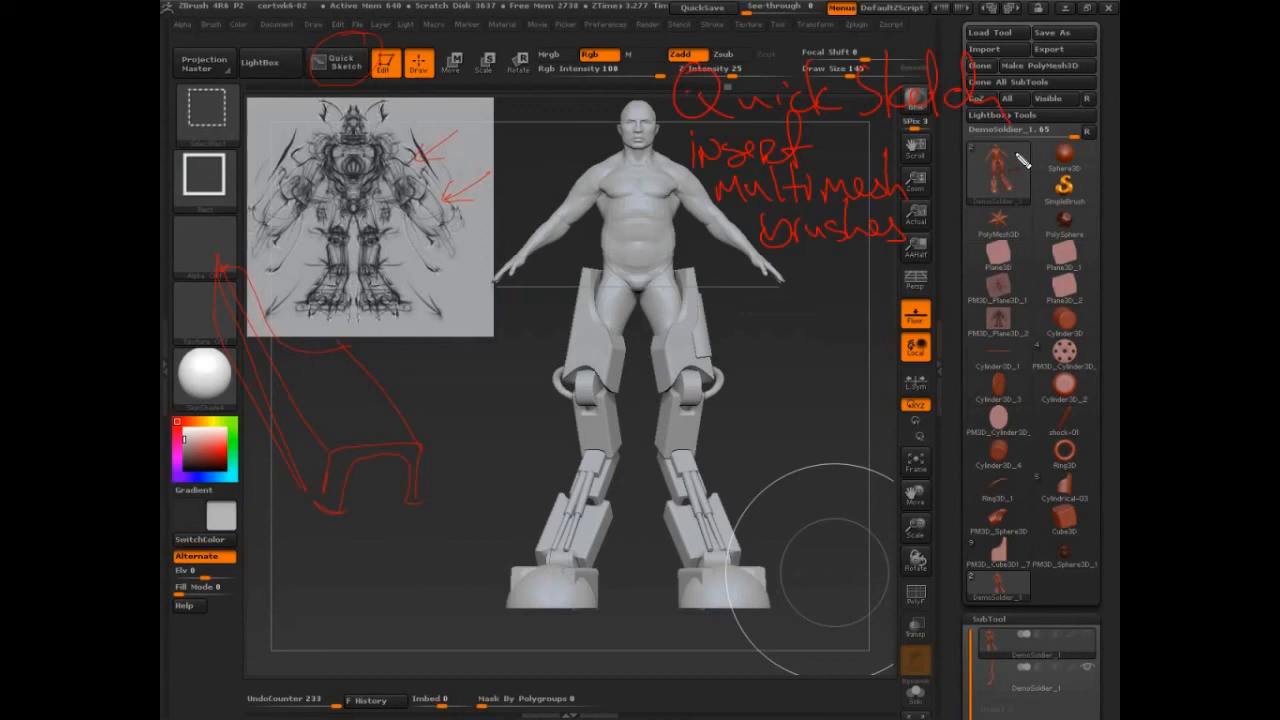
drag(656, 95, 653, 98)
drag(669, 157, 666, 160)
mouse_move(690, 302)
mouse_down()
mouse_move(827, 334)
mouse_move(852, 309)
mouse_move(858, 334)
mouse_up()
mouse_move(745, 352)
mouse_down()
mouse_move(779, 375)
mouse_move(791, 350)
mouse_move(875, 326)
mouse_move(966, 364)
mouse_up()
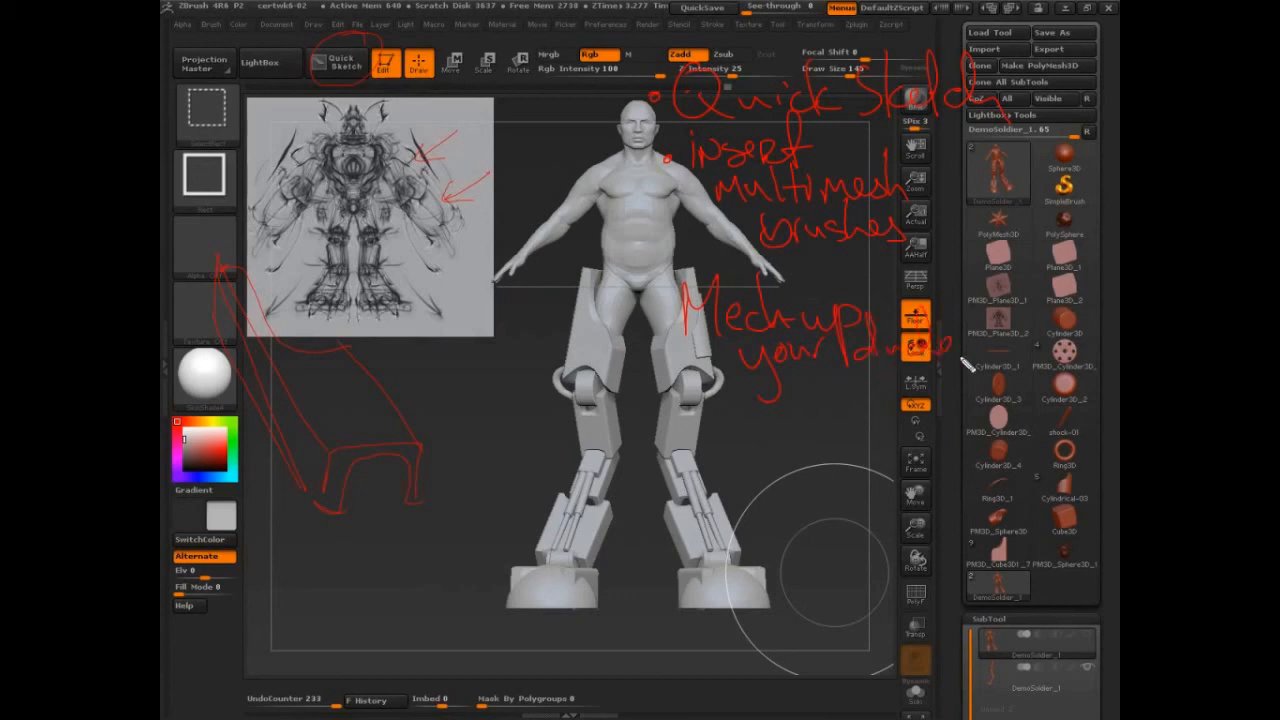
click(666, 318)
mouse_move(623, 432)
mouse_down()
mouse_move(780, 426)
mouse_move(857, 443)
mouse_move(957, 375)
mouse_move(985, 412)
mouse_move(1072, 420)
mouse_up()
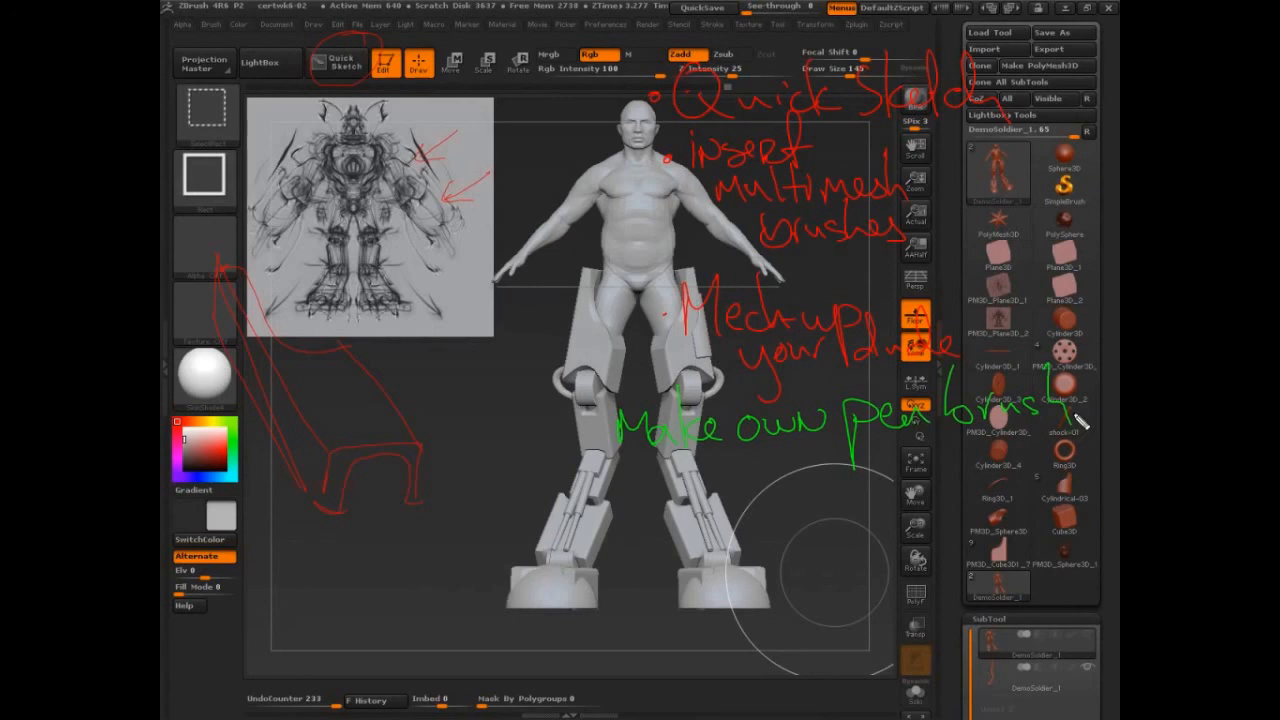
click(592, 424)
drag(597, 477, 638, 490)
drag(625, 475, 648, 473)
drag(659, 470, 685, 482)
mouse_move(697, 473)
mouse_down()
mouse_move(800, 478)
mouse_move(828, 440)
mouse_move(870, 478)
mouse_move(975, 472)
mouse_move(1000, 445)
mouse_move(1027, 470)
mouse_move(1066, 470)
mouse_move(1090, 440)
mouse_move(1105, 482)
mouse_up()
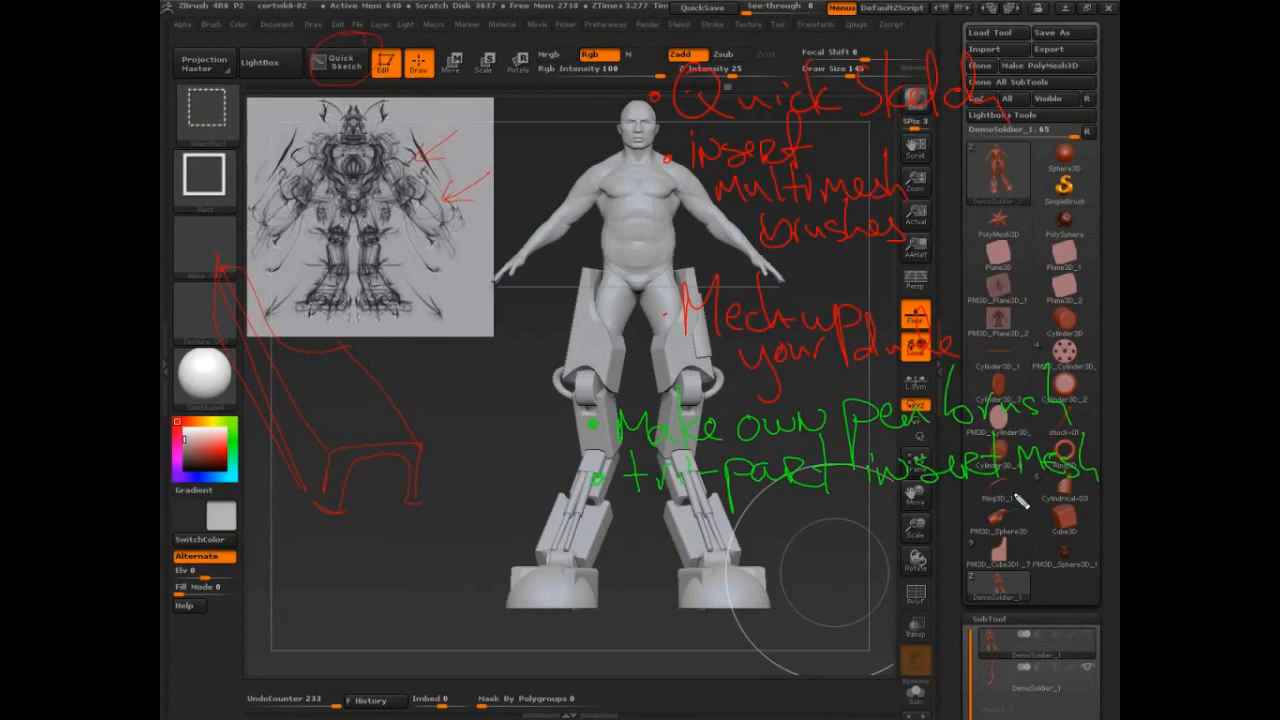
mouse_move(552, 497)
mouse_down()
mouse_move(606, 475)
mouse_move(583, 488)
mouse_move(606, 492)
mouse_up()
key(Escape)
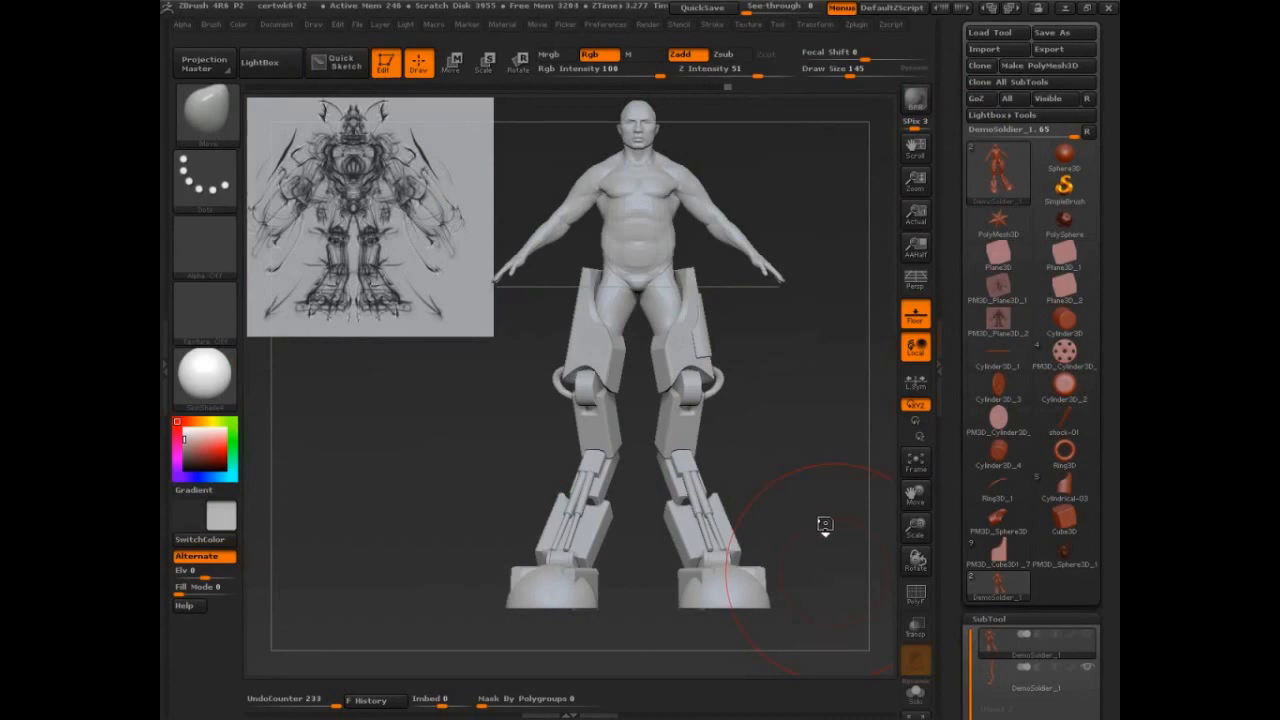
Bring back the mask that leaves only the lower-leg shocks editable
drag(819, 524, 812, 588)
key(ctrl+z)
alt+drag(843, 495, 812, 546)
key(ctrl+z)
key(ctrl+shift+z)
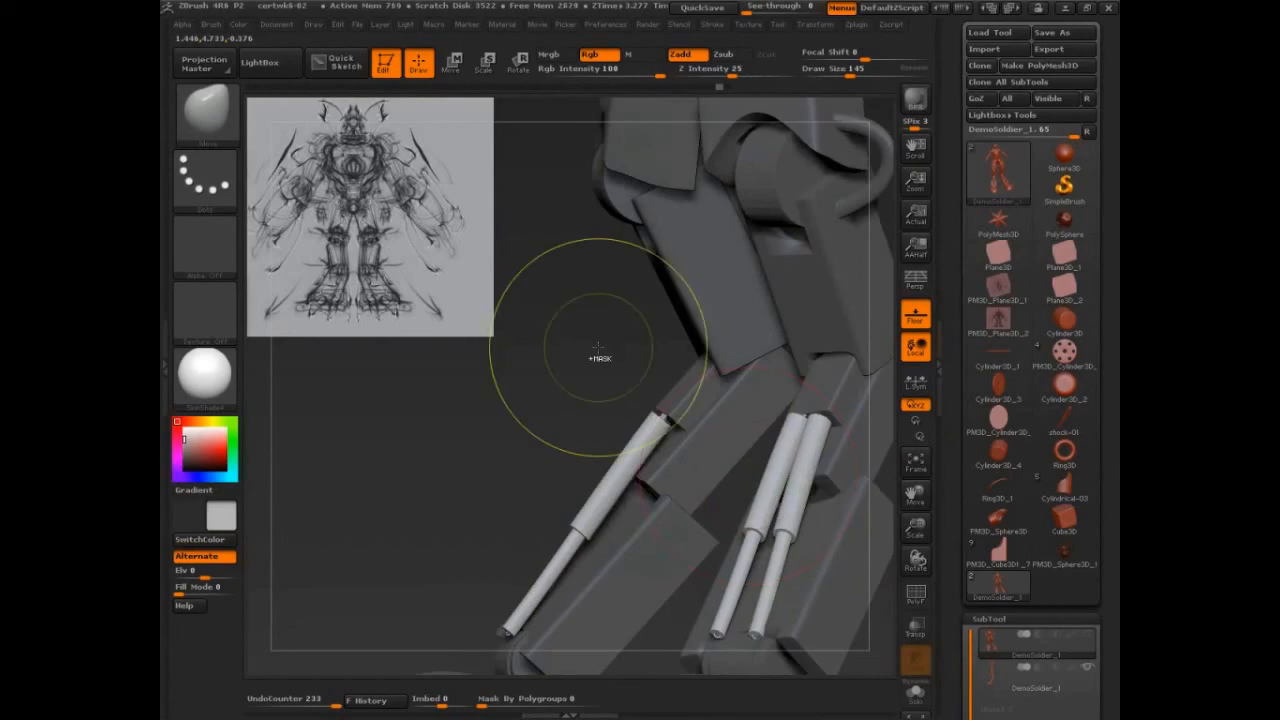